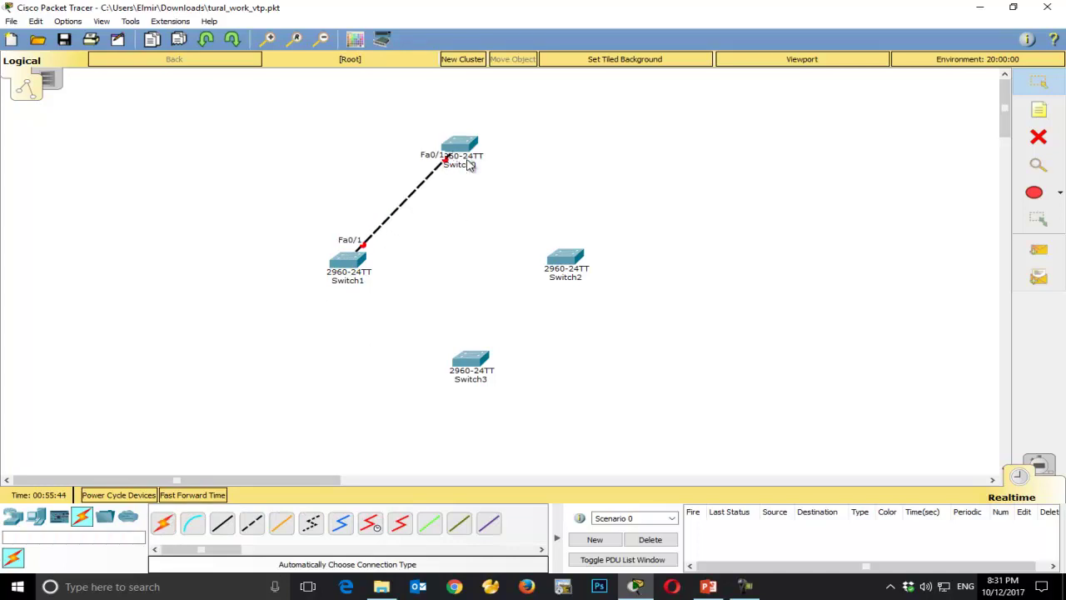
- Cable Switch0 to Switch2, Switch1 to Switch3, and Switch3 to Switch2 using automatically chosen connections
click(463, 149)
click(562, 259)
click(164, 522)
click(348, 263)
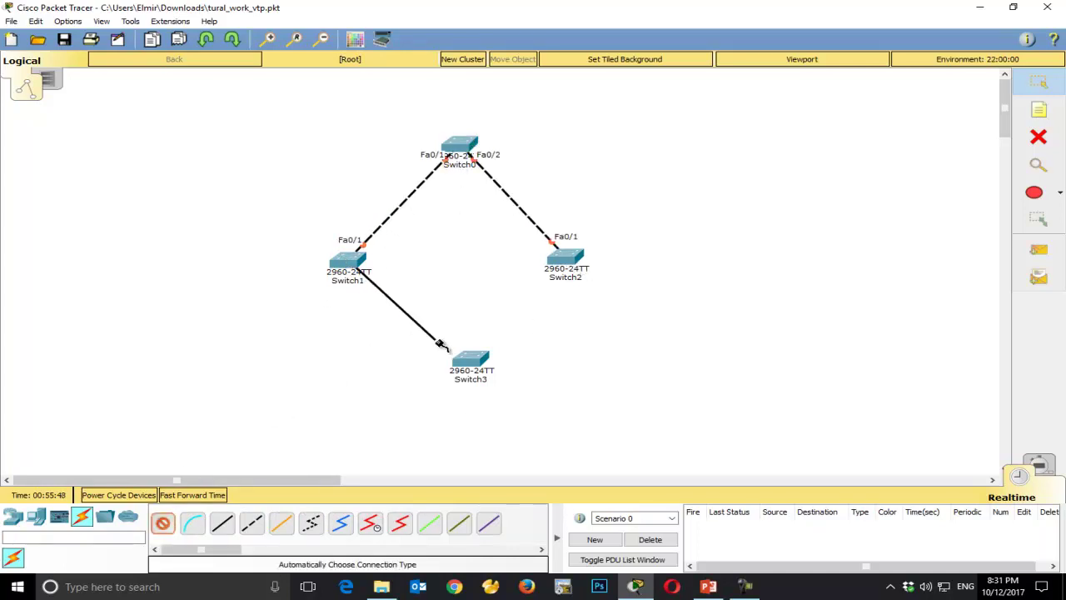
click(469, 358)
click(470, 358)
click(573, 263)
- Reposition the four switches into a wider, evenly spaced diamond with Switch0 above and Switch3 below
drag(580, 263, 612, 266)
drag(348, 263, 339, 261)
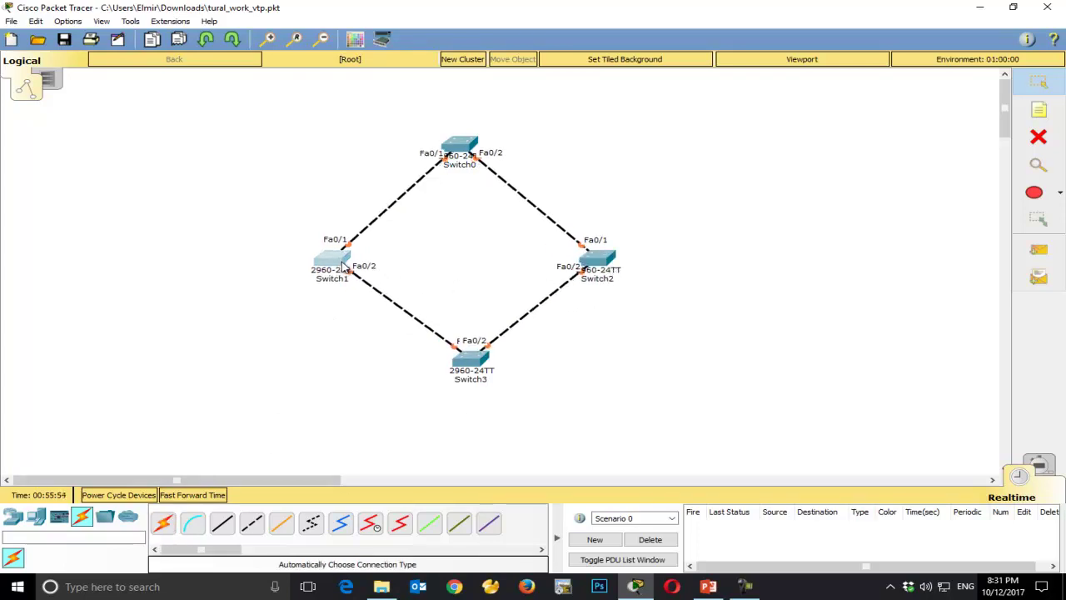
drag(460, 142, 462, 142)
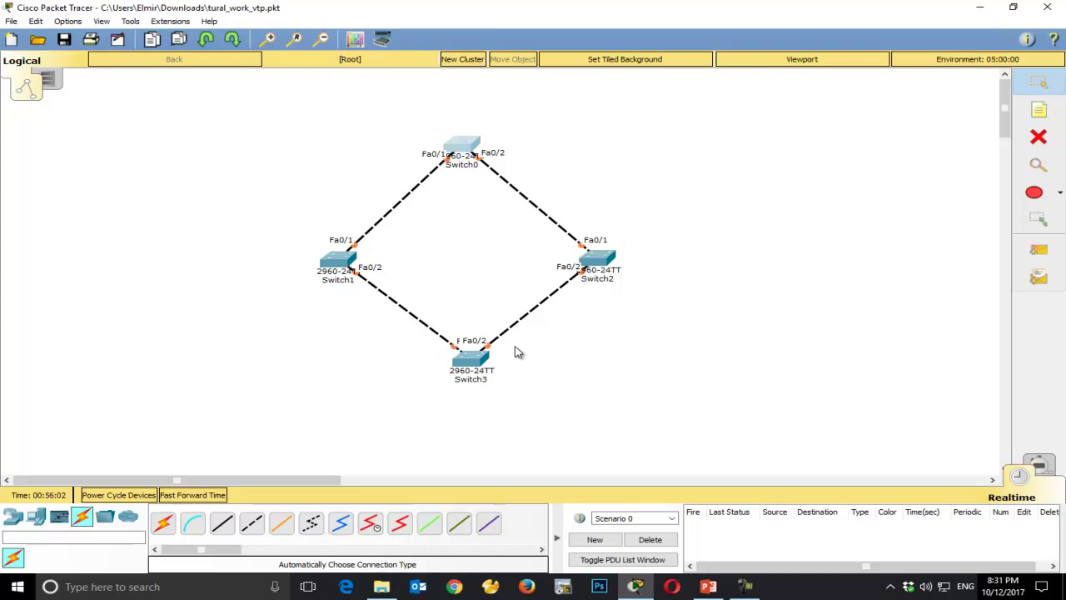
mouse_move(479, 360)
mouse_down()
mouse_move(504, 370)
mouse_move(487, 288)
mouse_move(491, 239)
mouse_move(490, 397)
mouse_move(488, 376)
mouse_up()
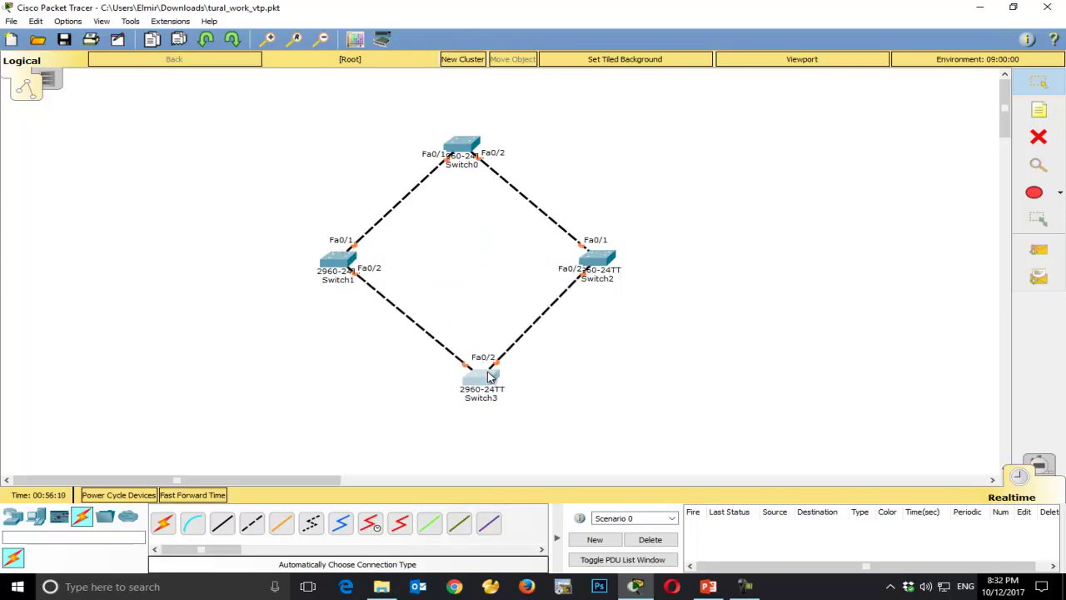
drag(459, 154, 470, 151)
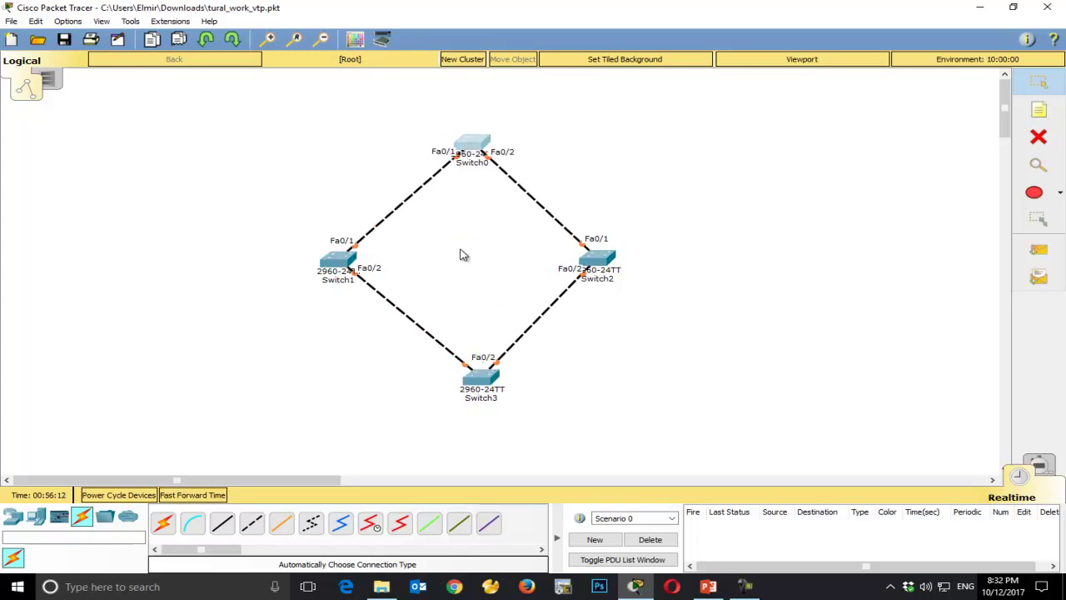
drag(606, 263, 619, 264)
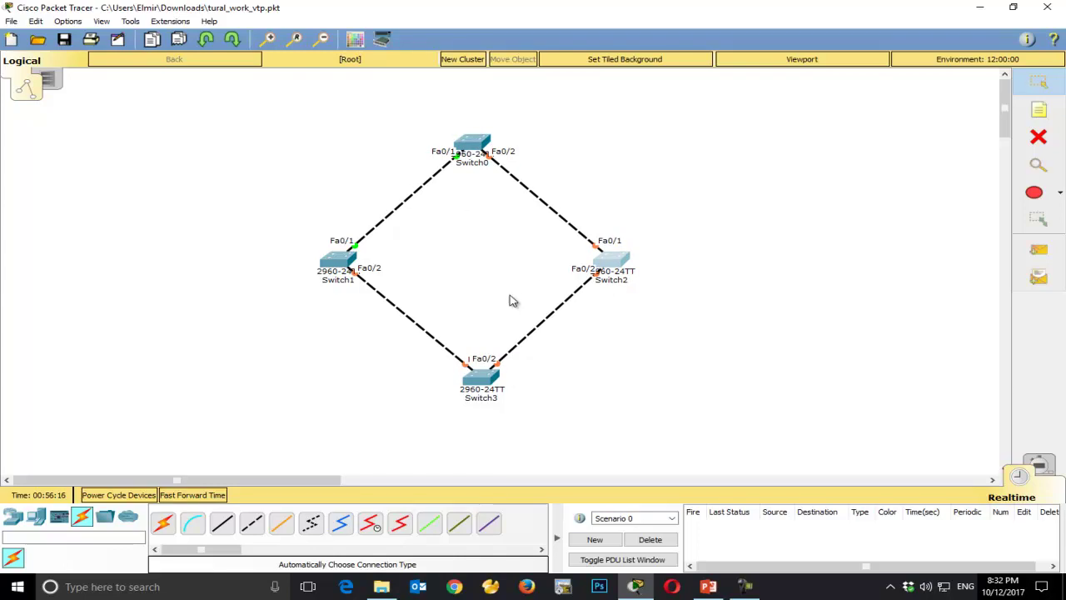
drag(342, 264, 332, 261)
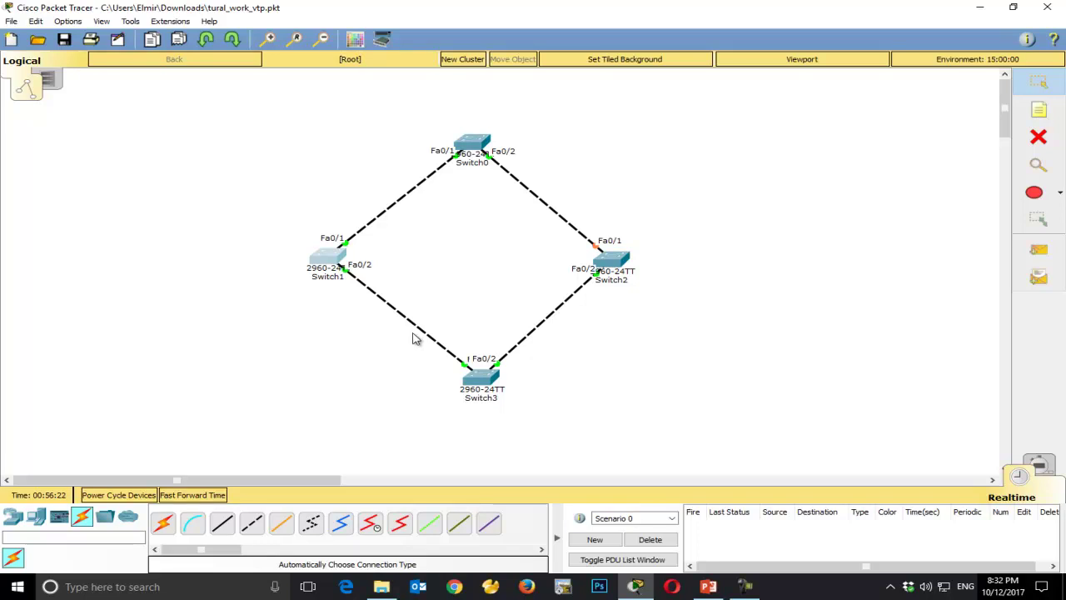
drag(598, 215, 587, 258)
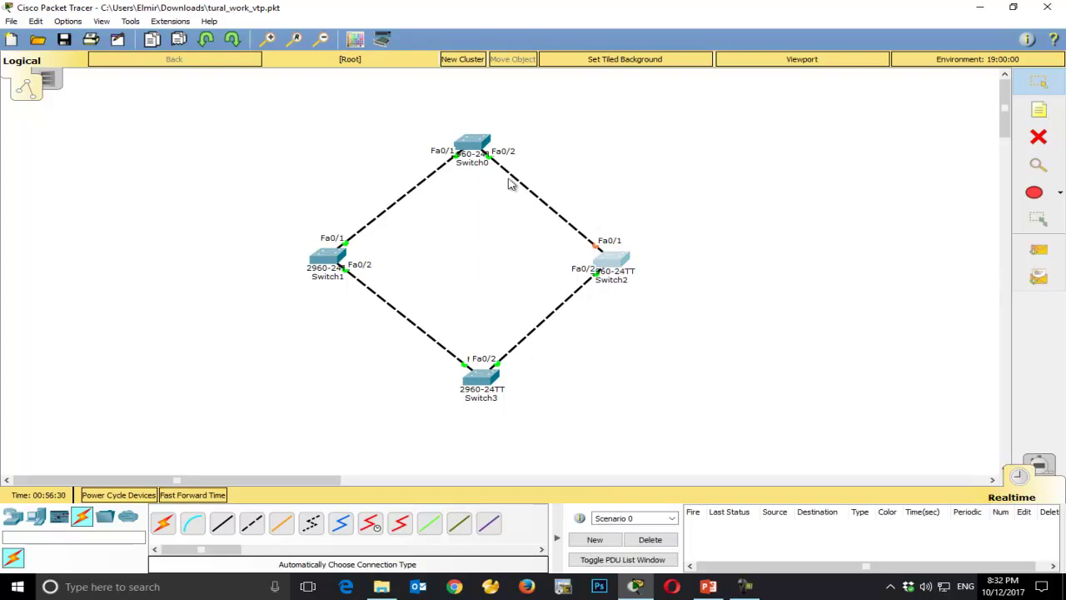
- Open Switch0's command line in a widened window and enter privileged EXEC mode with en
click(485, 145)
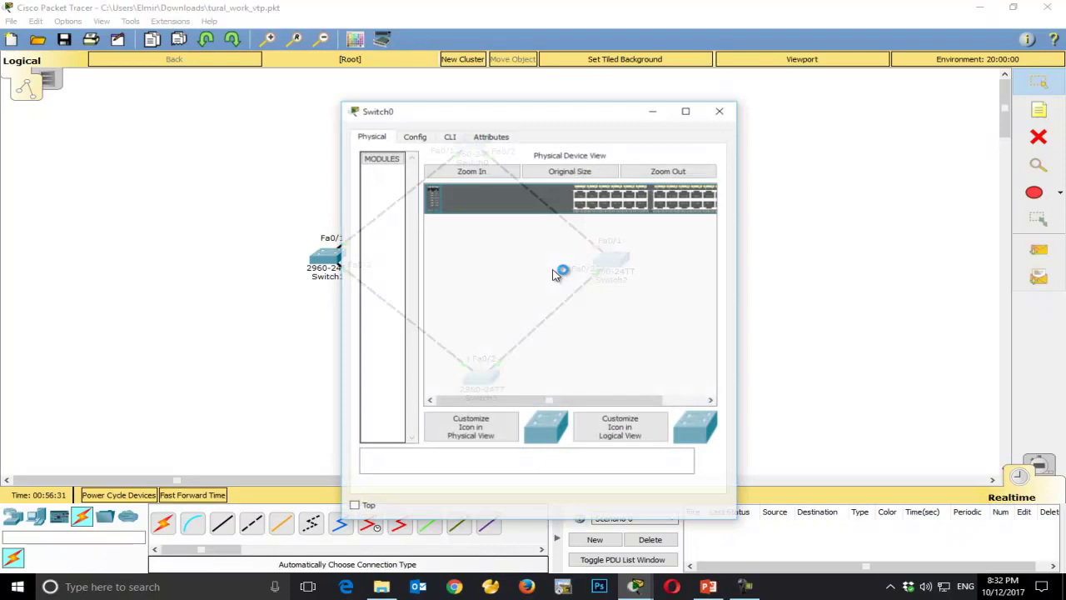
click(449, 137)
drag(741, 242, 897, 242)
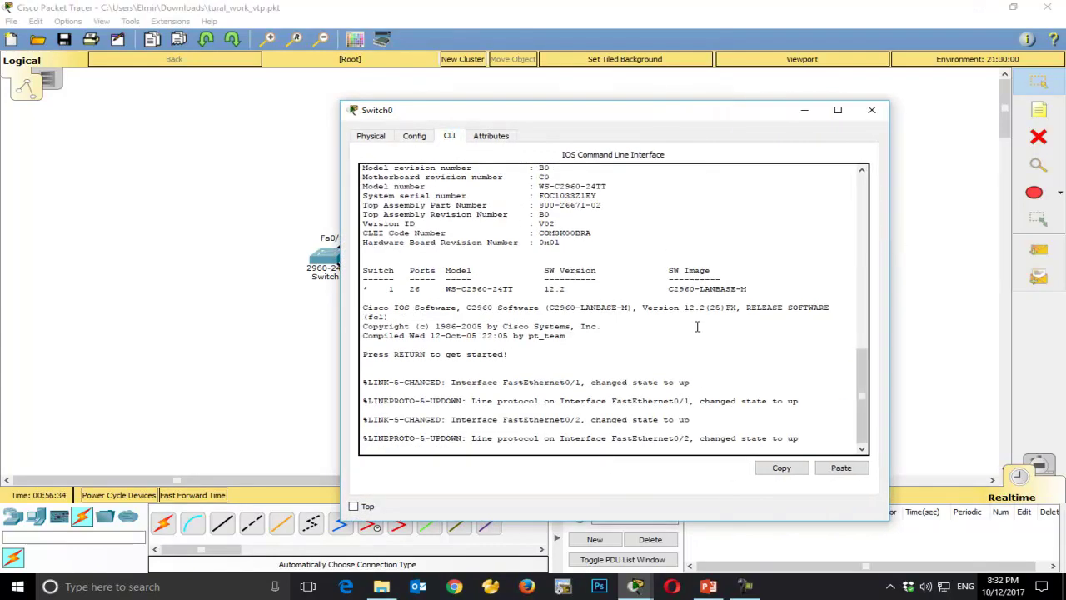
key(Return)
key(Return)
key(Return)
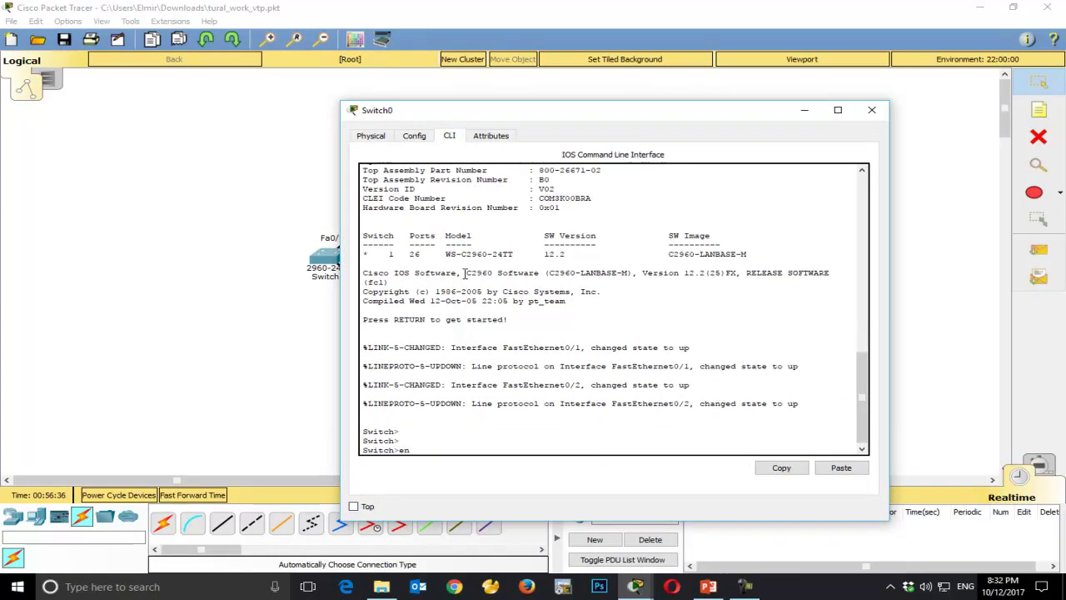
text(en)
key(Return)
- Run show spanning-tree on Switch0
text(show)
key(Tab)
text(sp)
key(Tab)
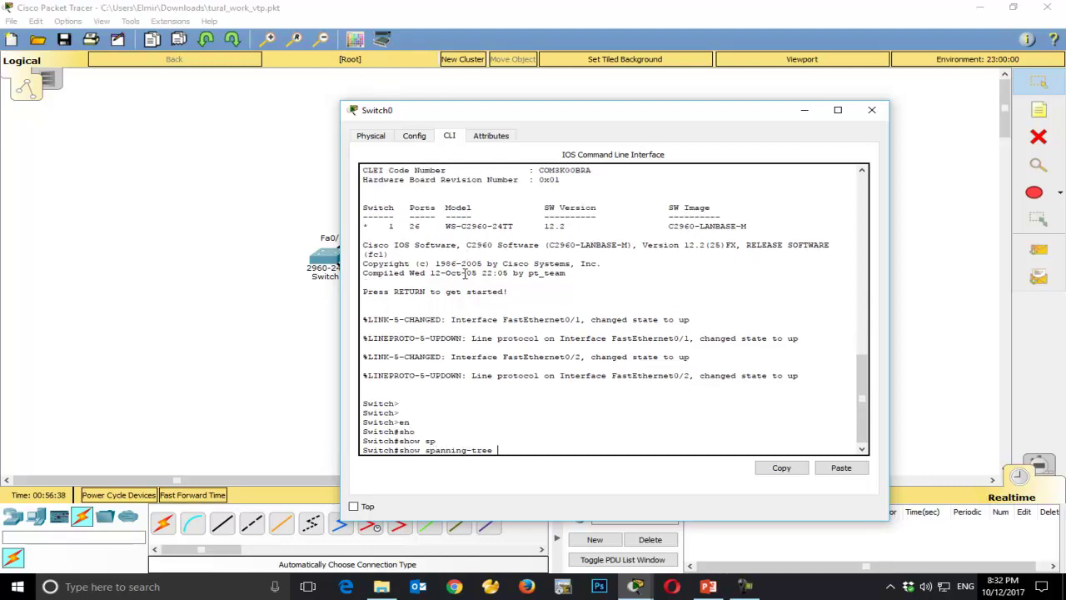
key(Return)
key(Return)
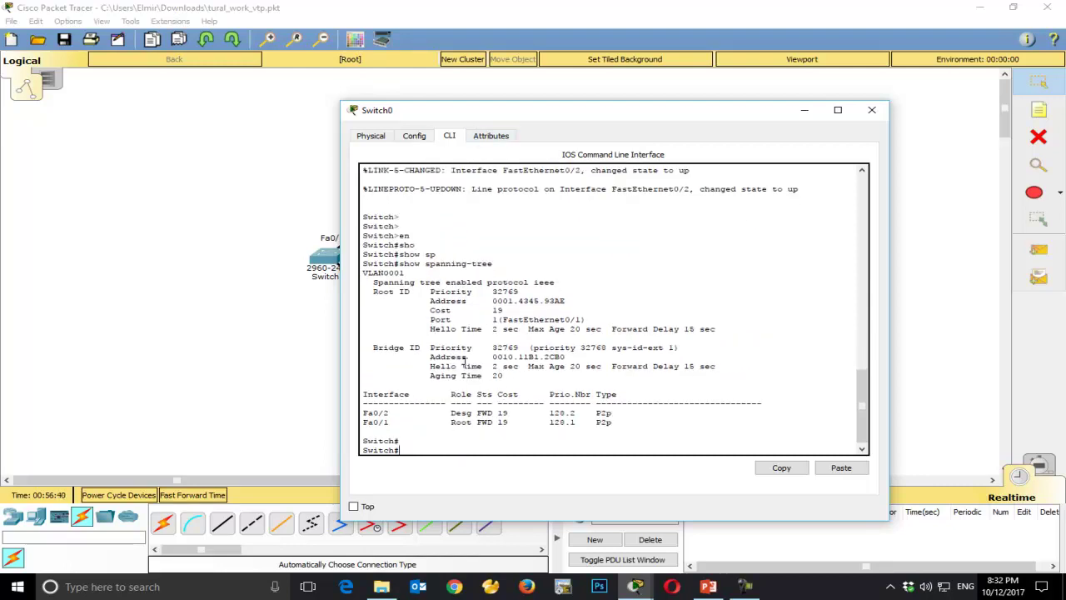
- Examine the Root ID and Bridge ID sections of the spanning-tree output, including the bridge priority and sys-id-ext
drag(427, 296, 536, 291)
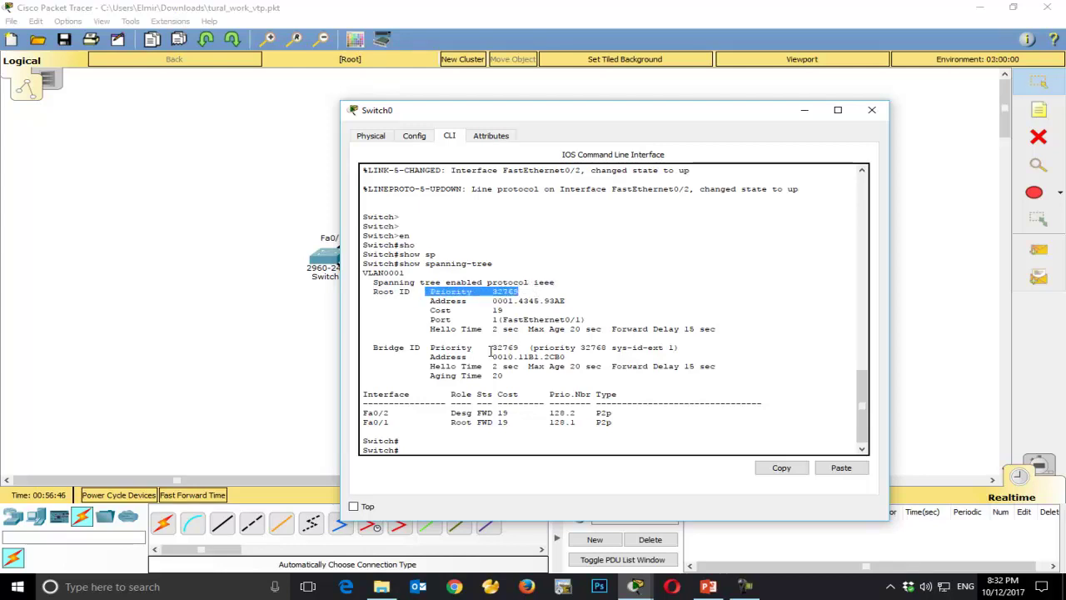
drag(490, 348, 506, 348)
drag(599, 346, 665, 346)
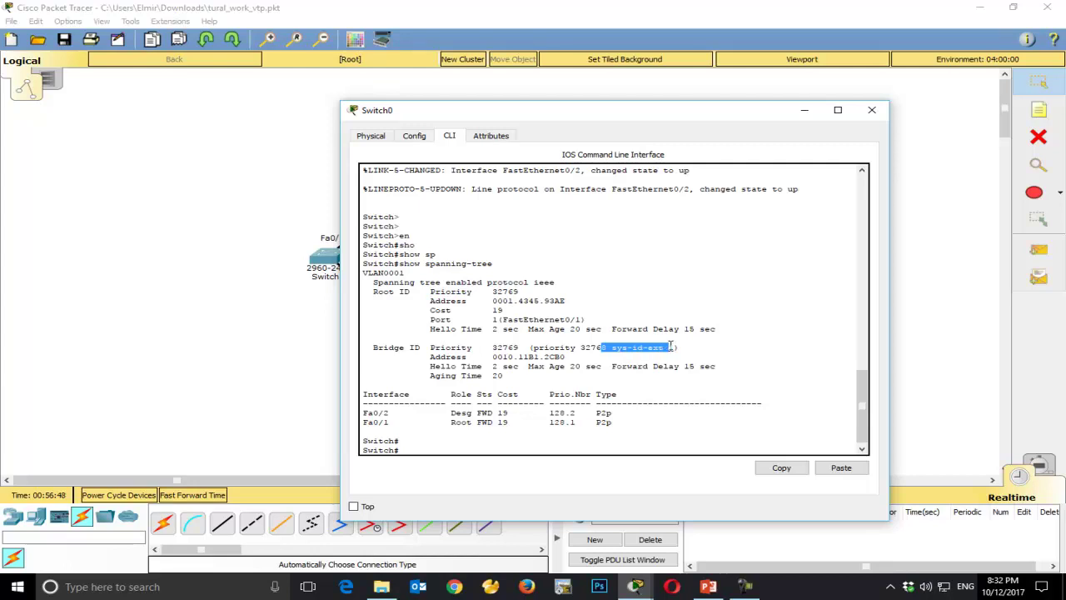
drag(574, 347, 612, 347)
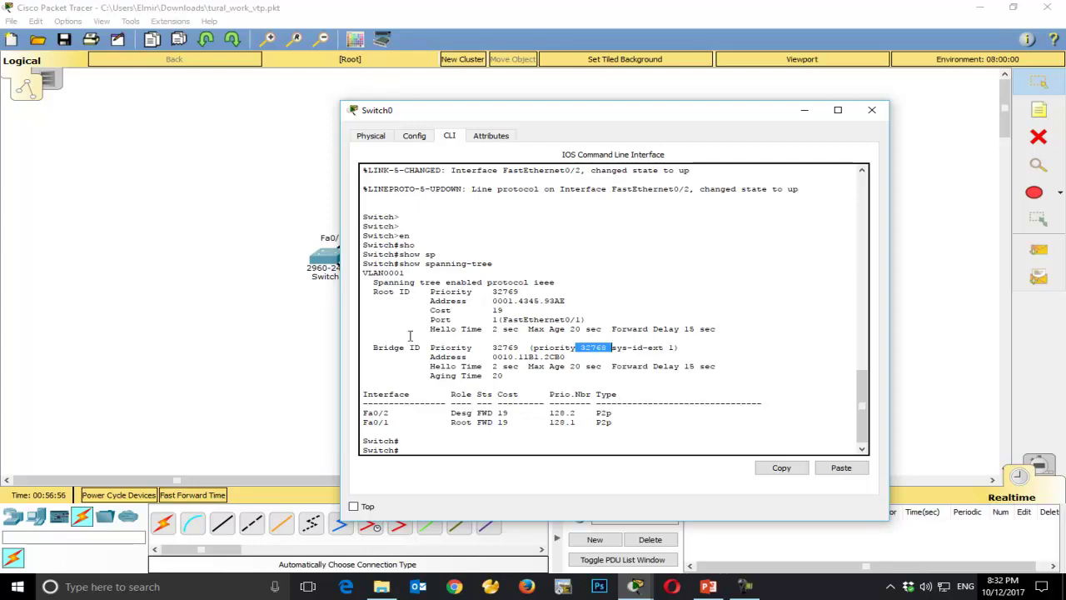
drag(367, 288, 609, 339)
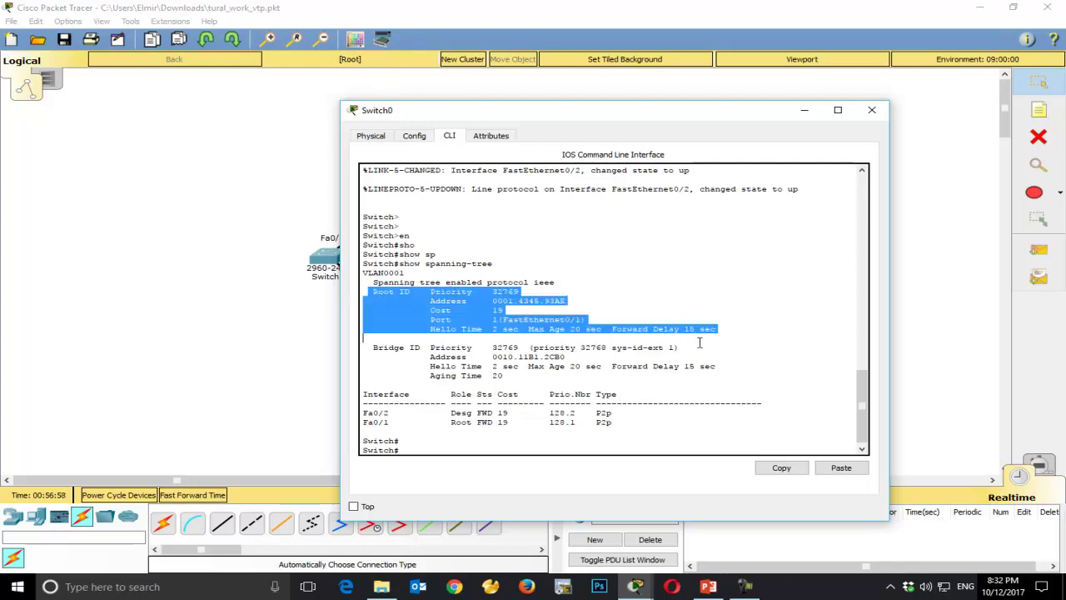
drag(374, 348, 620, 382)
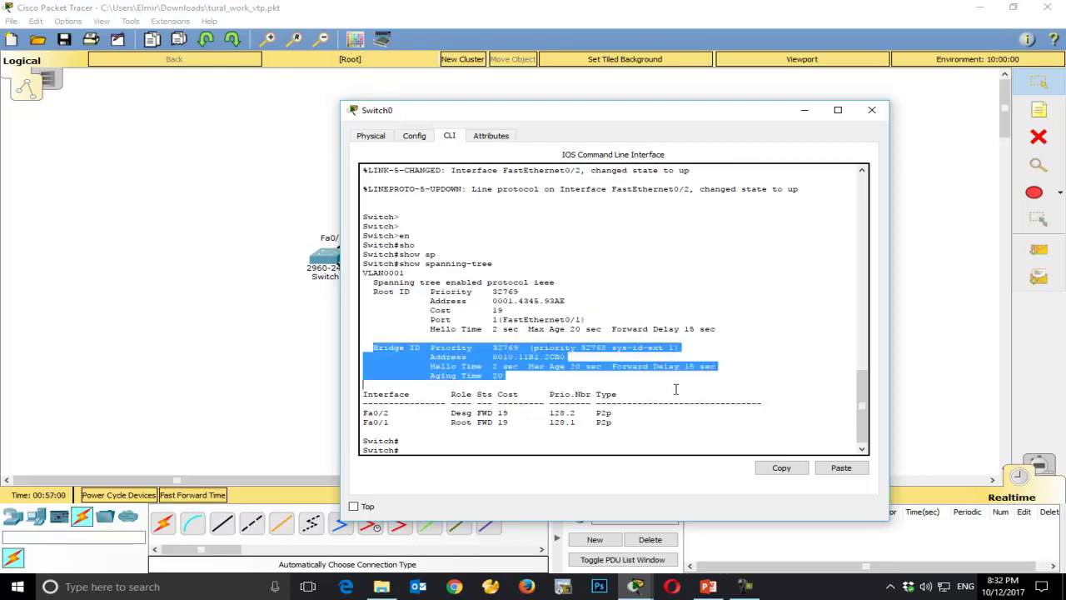
drag(547, 376, 387, 348)
drag(519, 330, 364, 289)
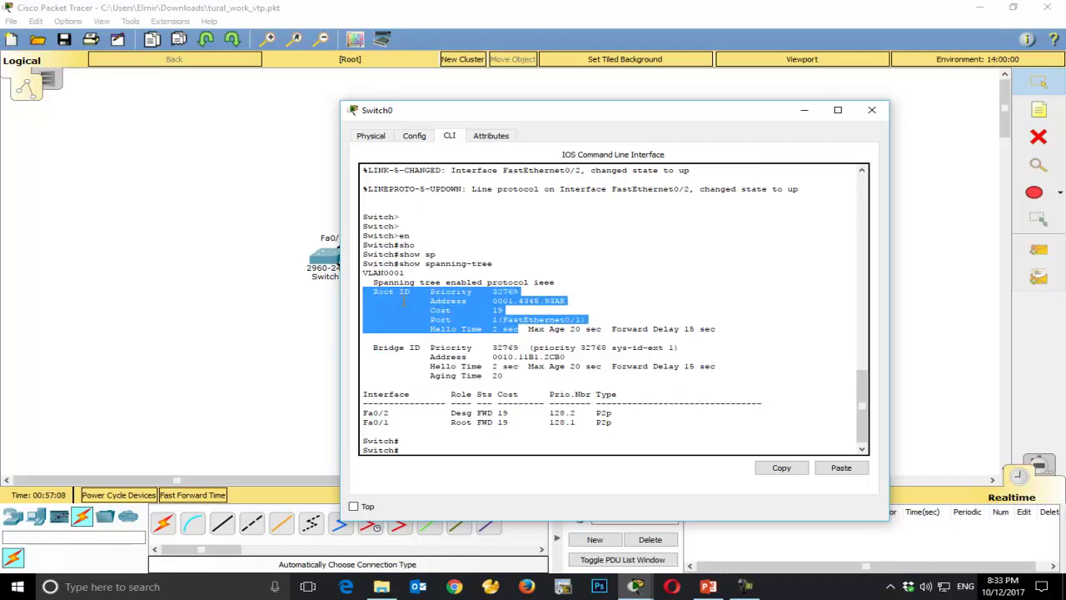
click(477, 357)
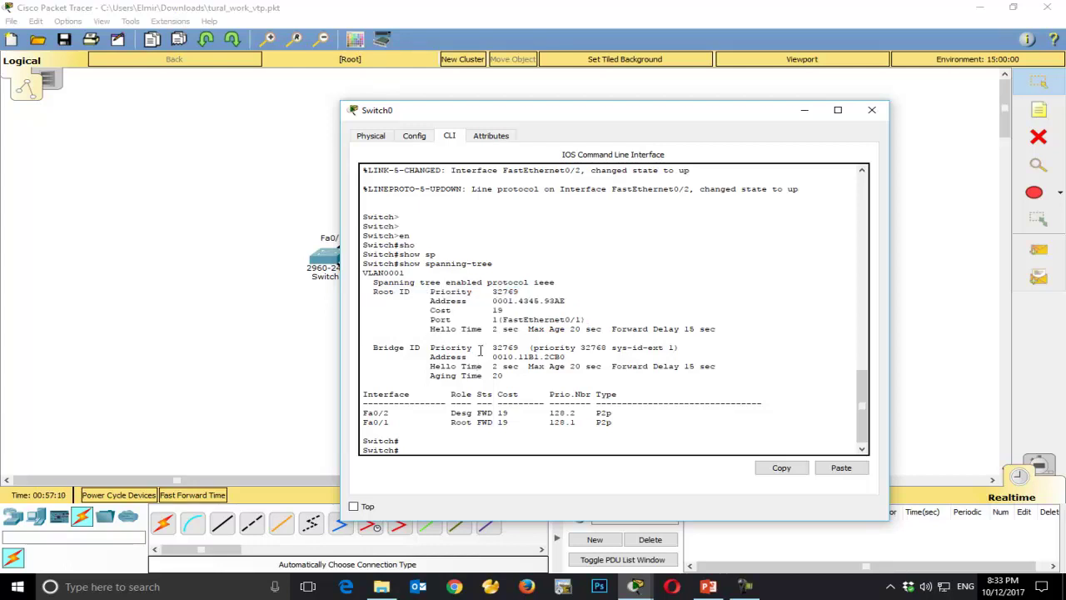
- Compare the root and bridge priorities and MAC addresses, and check the role and cost of interface Fa0/2
double_click(505, 291)
drag(432, 348, 507, 337)
drag(435, 300, 573, 300)
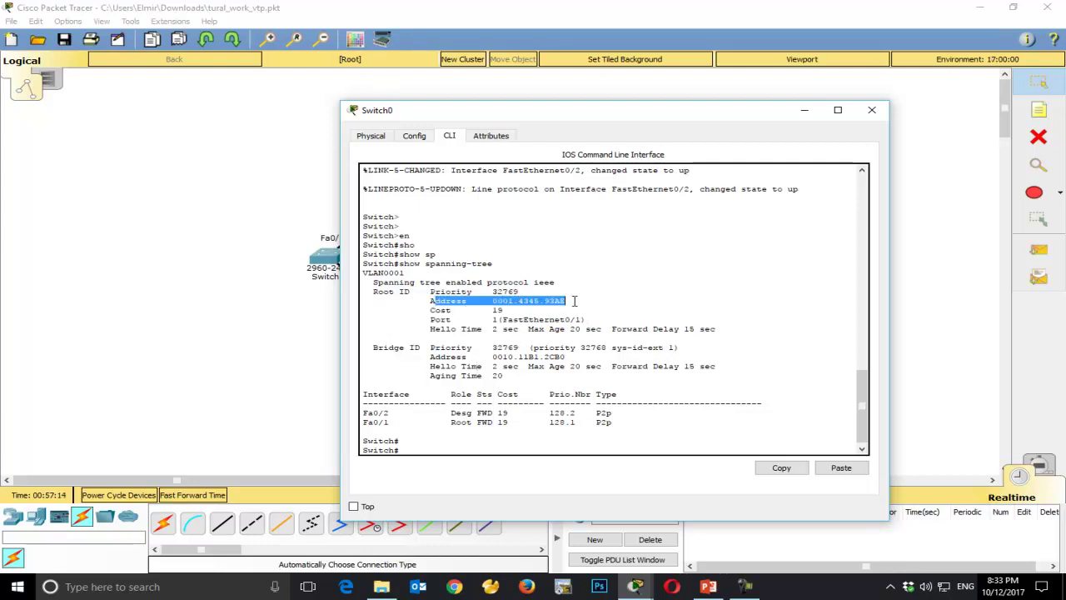
double_click(546, 303)
mouse_move(492, 357)
mouse_down()
mouse_move(583, 351)
mouse_move(481, 345)
mouse_up()
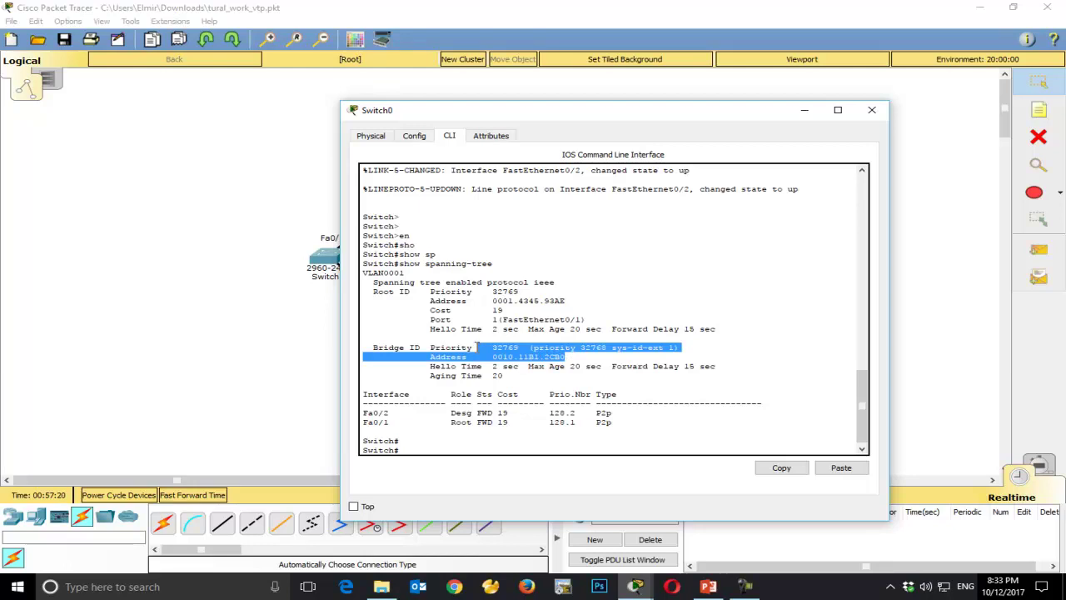
drag(524, 305, 466, 305)
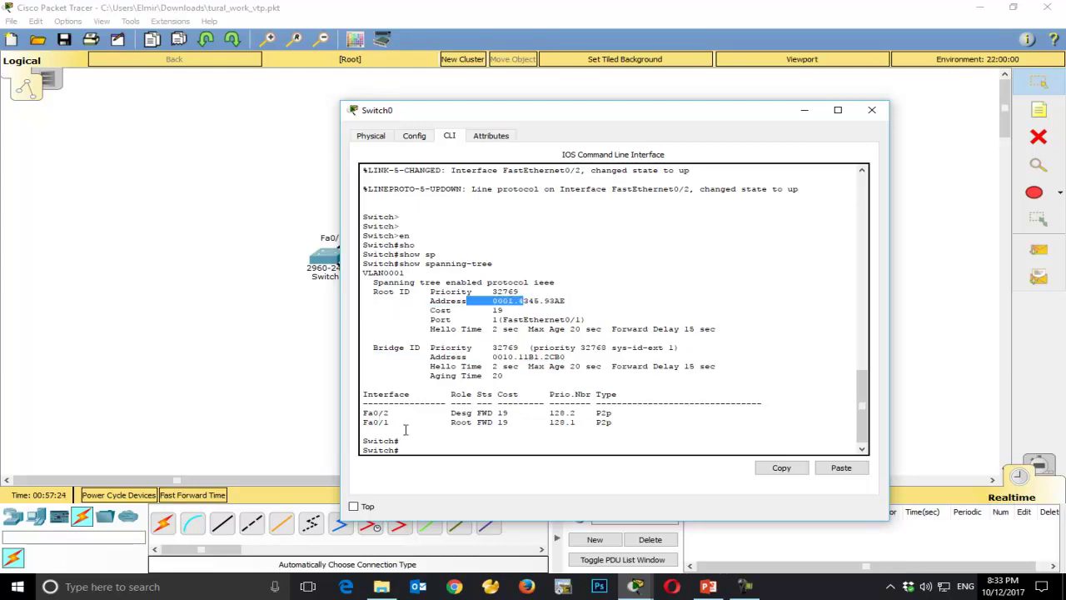
drag(365, 413, 535, 413)
- Move the Switch0 window clear of its topology icon and launch Presentation Assistant in its draw-on-screen mode
drag(487, 116, 533, 234)
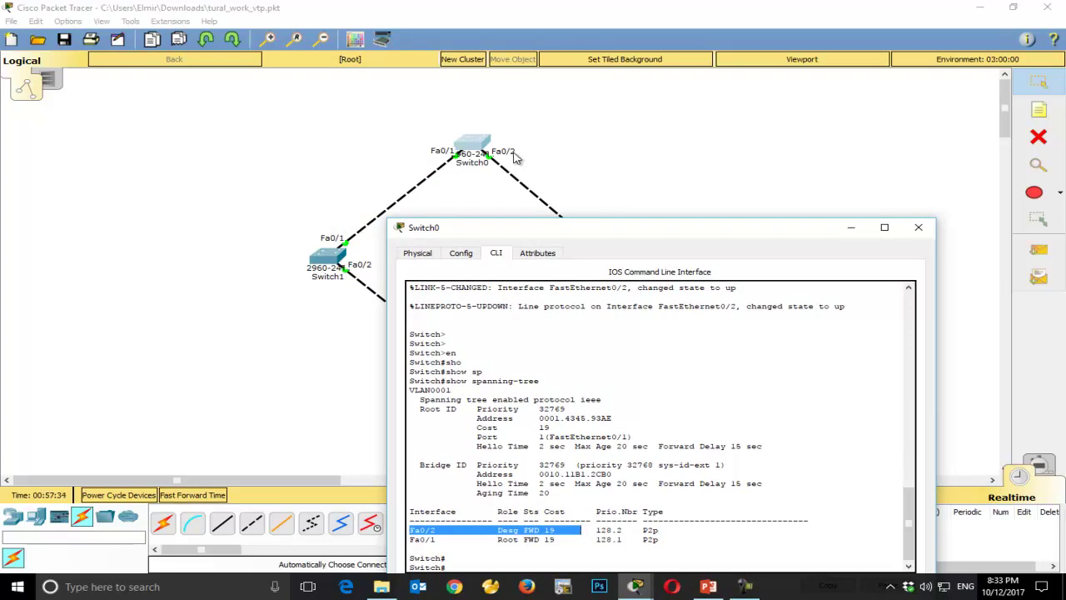
key(super)
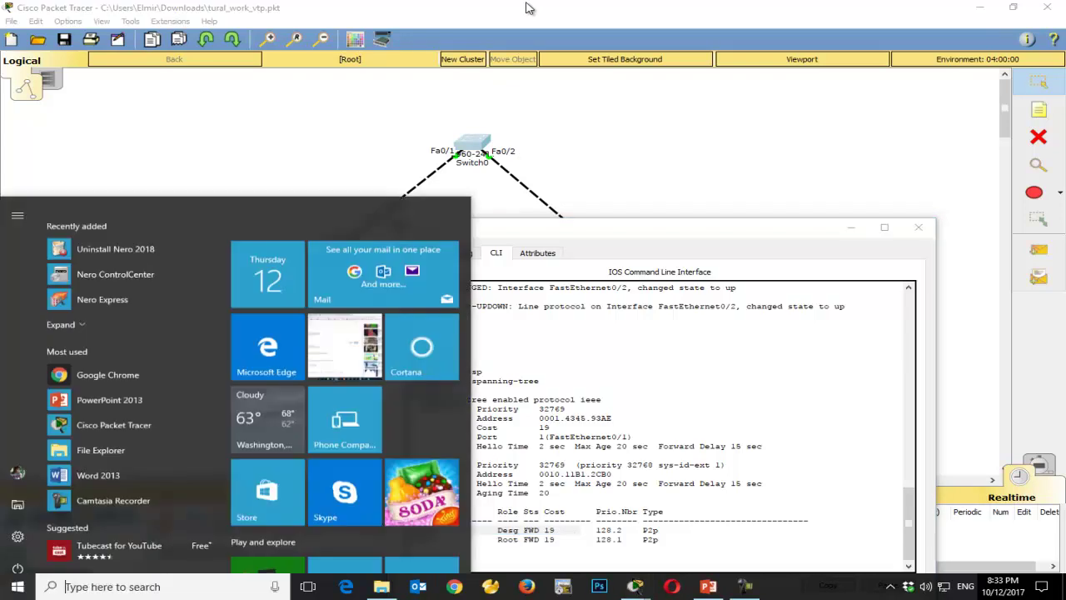
text(assis)
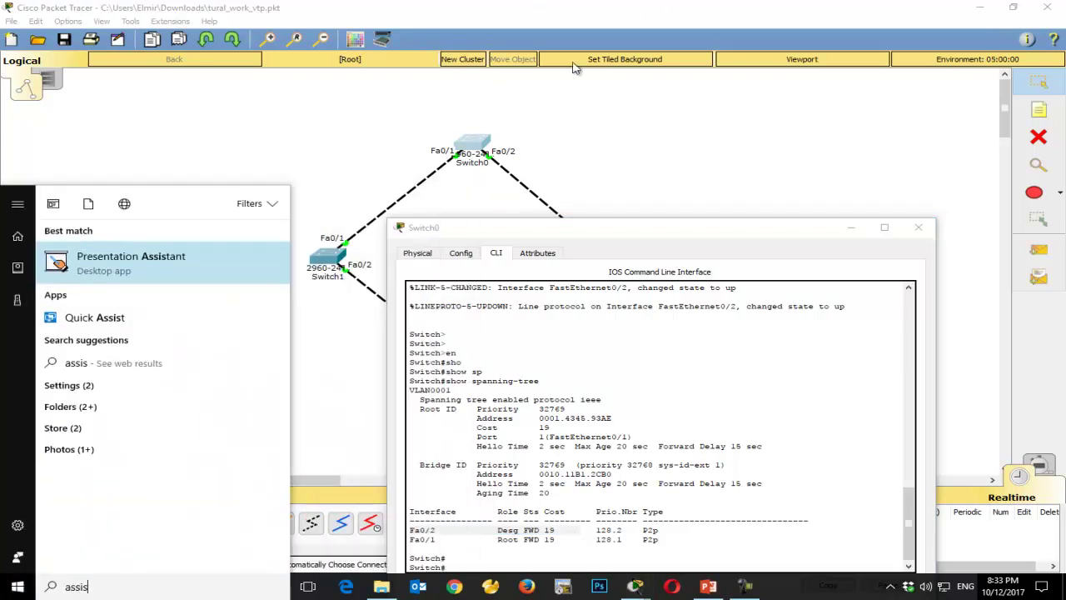
click(175, 260)
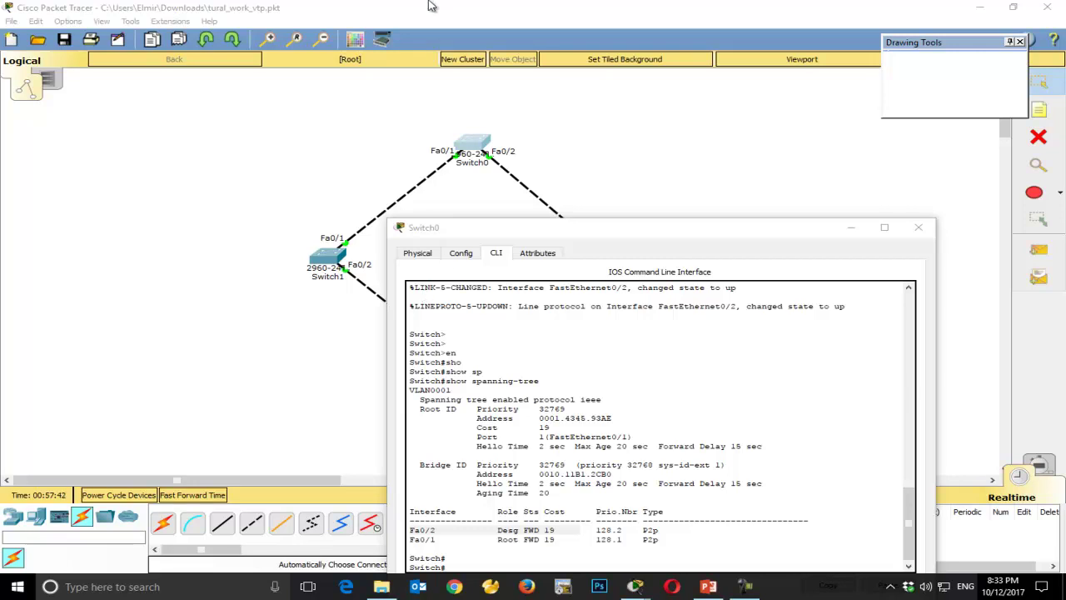
click(561, 233)
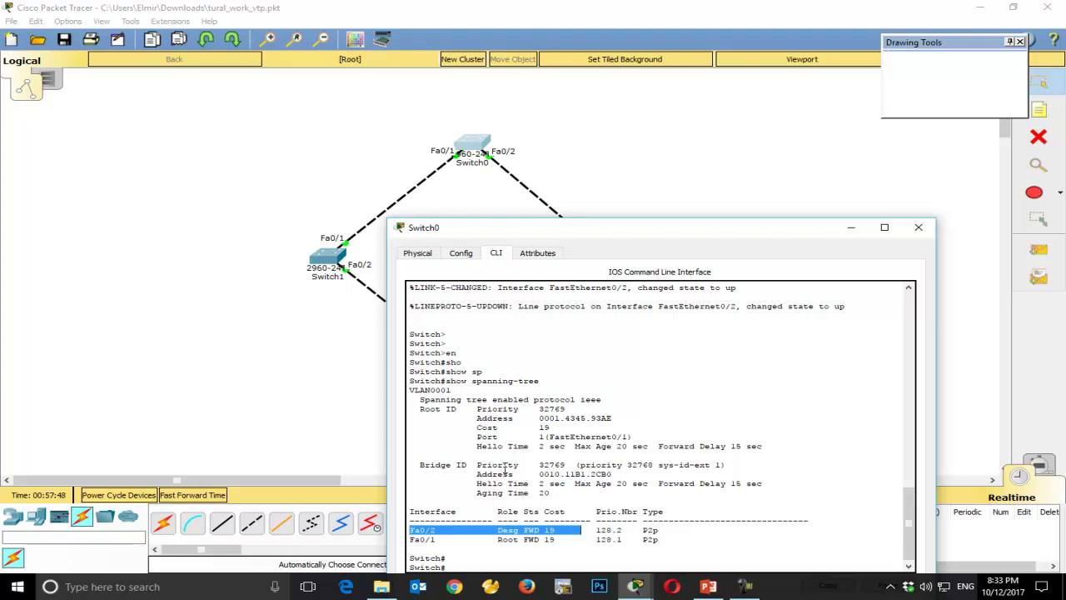
click(760, 36)
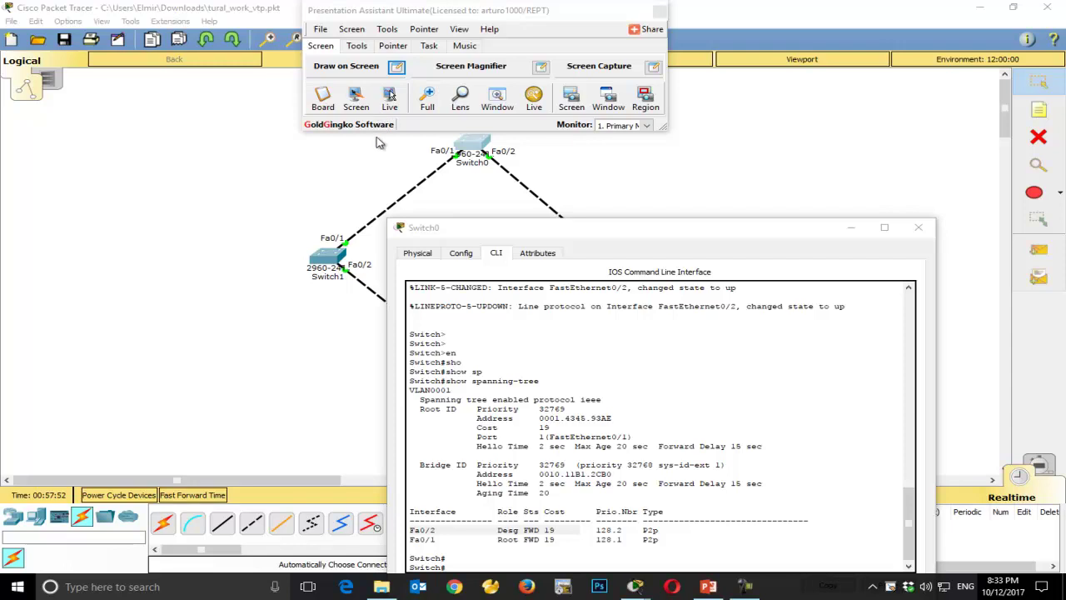
click(357, 106)
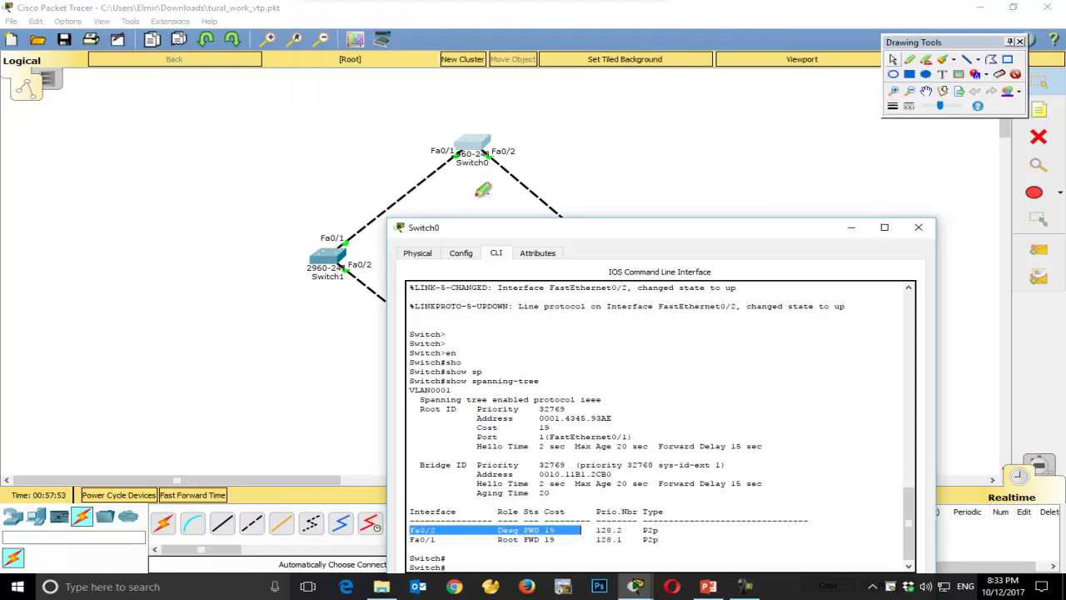
- Draw a freehand arrow from Switch0's Fa0/2 port, mark its Fa0/1 port, and close the Switch0 window
mouse_move(497, 158)
mouse_down()
mouse_move(562, 183)
mouse_move(533, 185)
mouse_up()
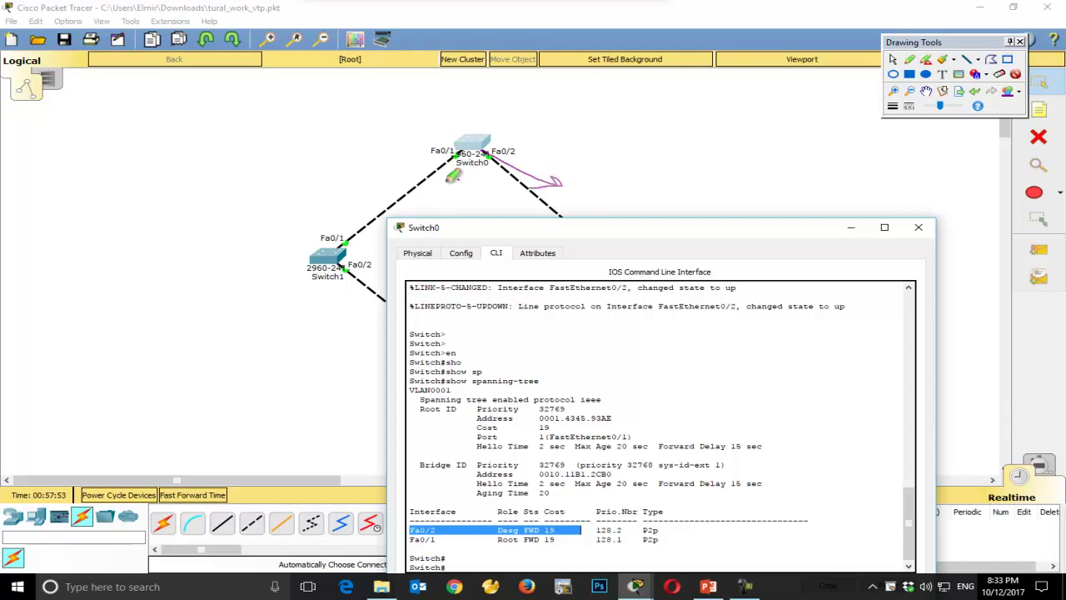
mouse_move(457, 167)
mouse_down()
mouse_move(416, 182)
mouse_move(454, 154)
mouse_up()
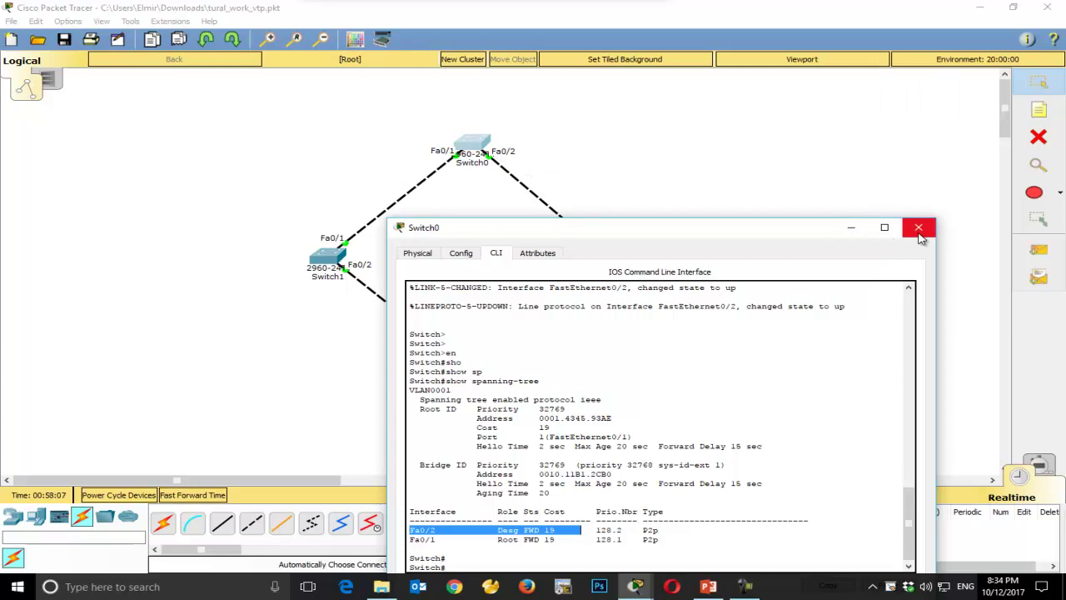
click(918, 228)
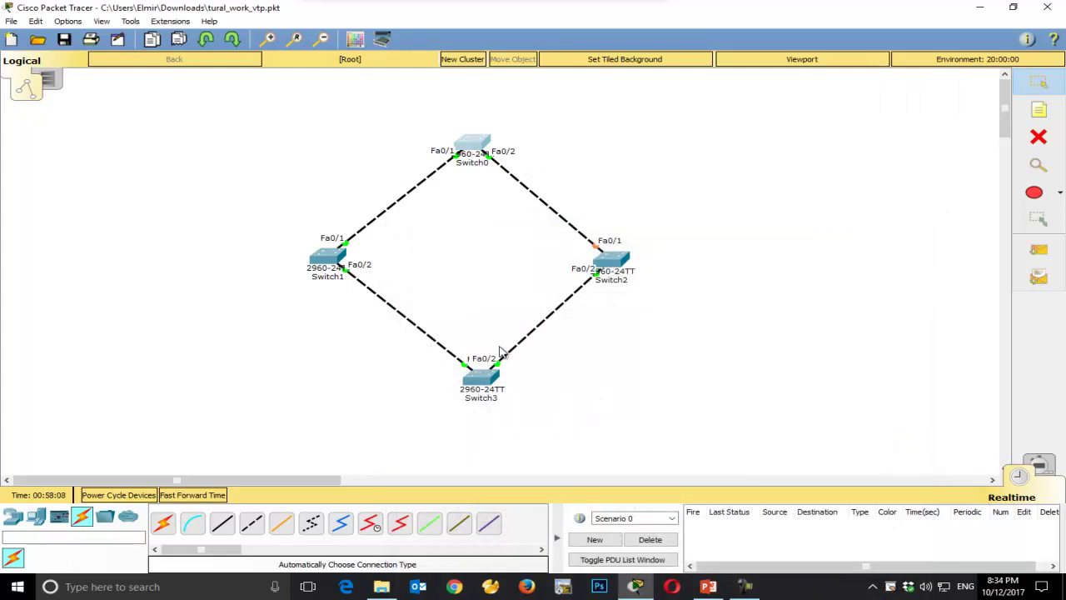
- Highlight Switch3 and Switch1, restart on-screen drawing, and circle Switch2's Fa0/1 link indicator
mouse_move(538, 442)
mouse_down()
mouse_move(444, 369)
mouse_move(427, 333)
mouse_up()
drag(303, 224, 352, 316)
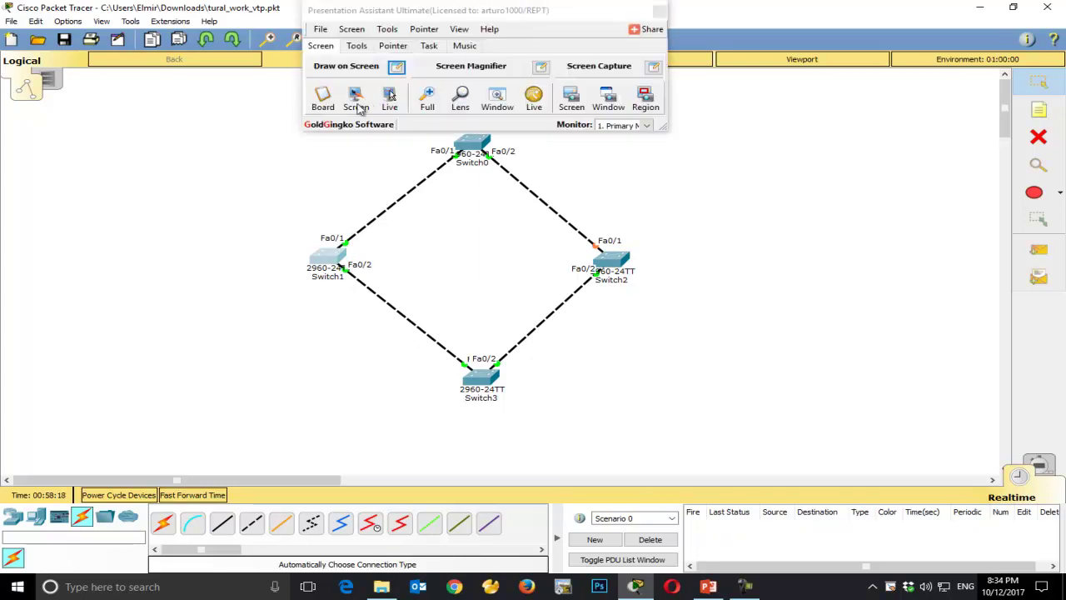
click(366, 100)
drag(605, 242, 581, 246)
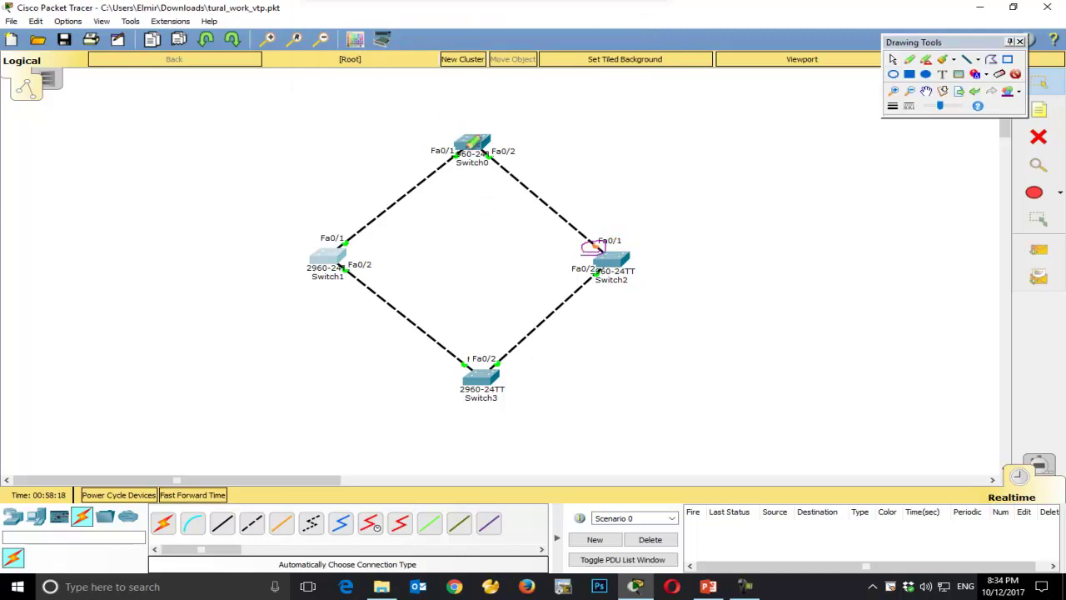
- Draw an arrow pointing at Switch2's Fa0/1 port and handwrite "Root" beside the topology, ending on-screen drawing
drag(616, 208, 616, 234)
mouse_move(764, 280)
mouse_down()
mouse_move(775, 313)
mouse_move(770, 278)
mouse_move(769, 299)
mouse_move(787, 309)
mouse_move(808, 306)
mouse_move(795, 308)
mouse_move(816, 267)
mouse_move(825, 300)
mouse_move(847, 288)
mouse_up()
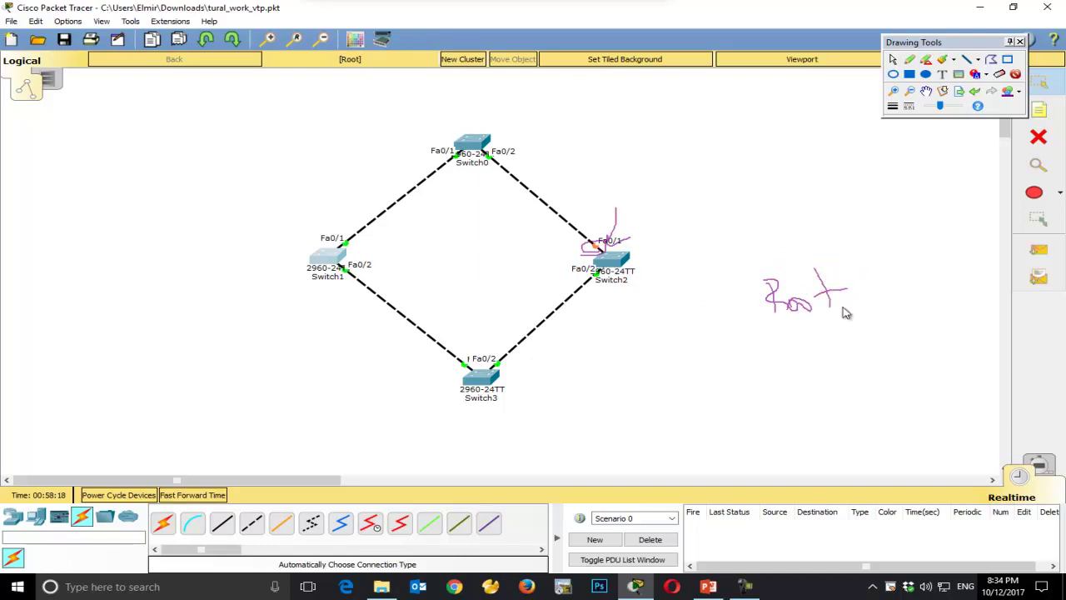
key(Escape)
- Open Switch1's command line at the prompt, then move its window beside Switch0 and Switch1 and widen it
mouse_move(430, 143)
mouse_down()
mouse_move(481, 187)
mouse_move(469, 181)
mouse_up()
click(334, 262)
click(449, 135)
drag(466, 112, 739, 73)
key(Return)
key(Return)
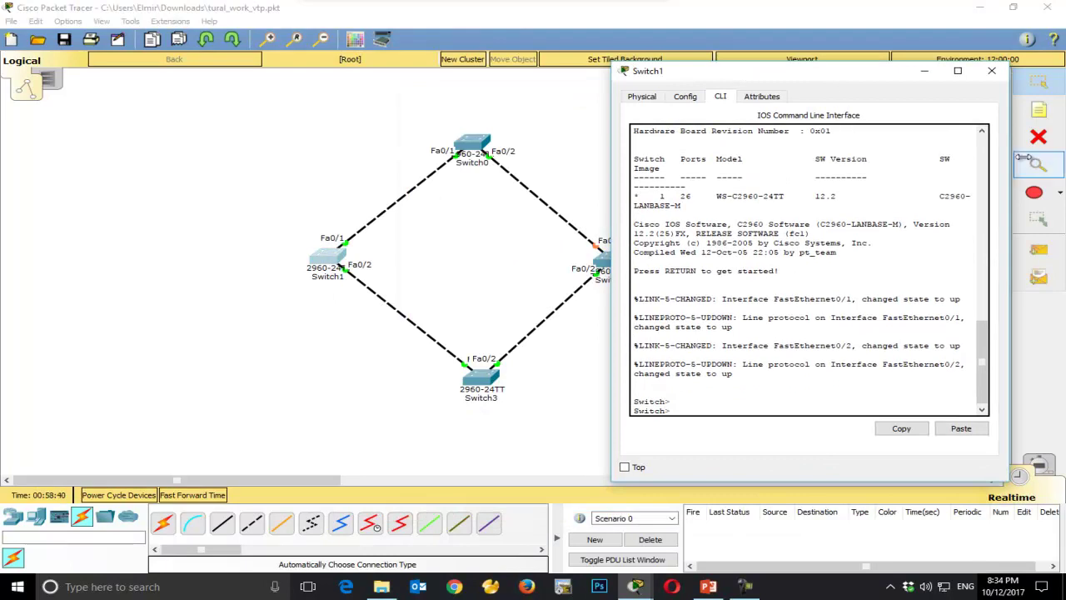
click(1030, 194)
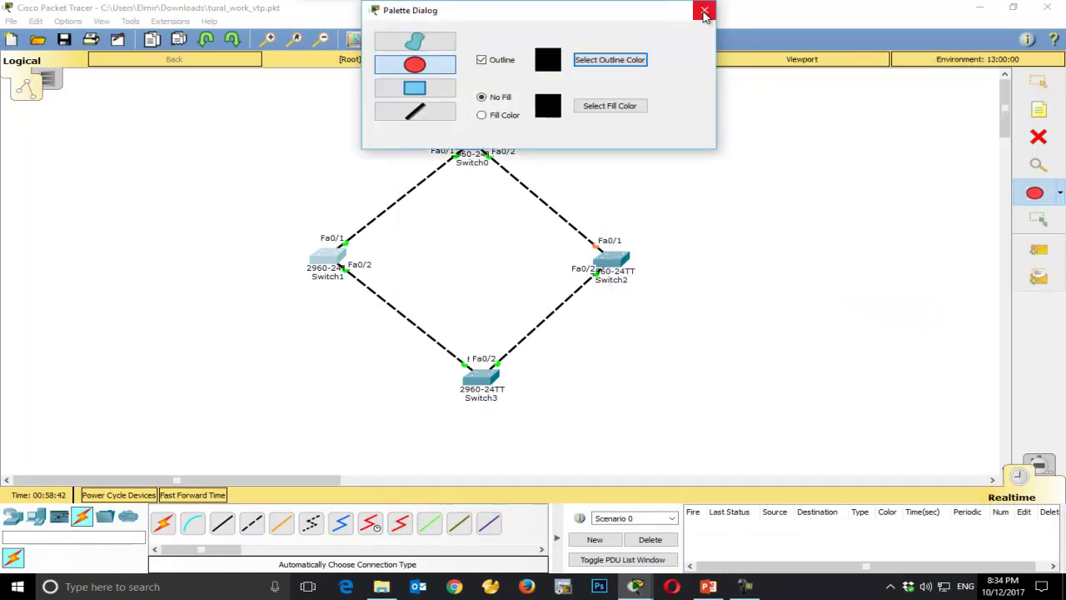
click(705, 12)
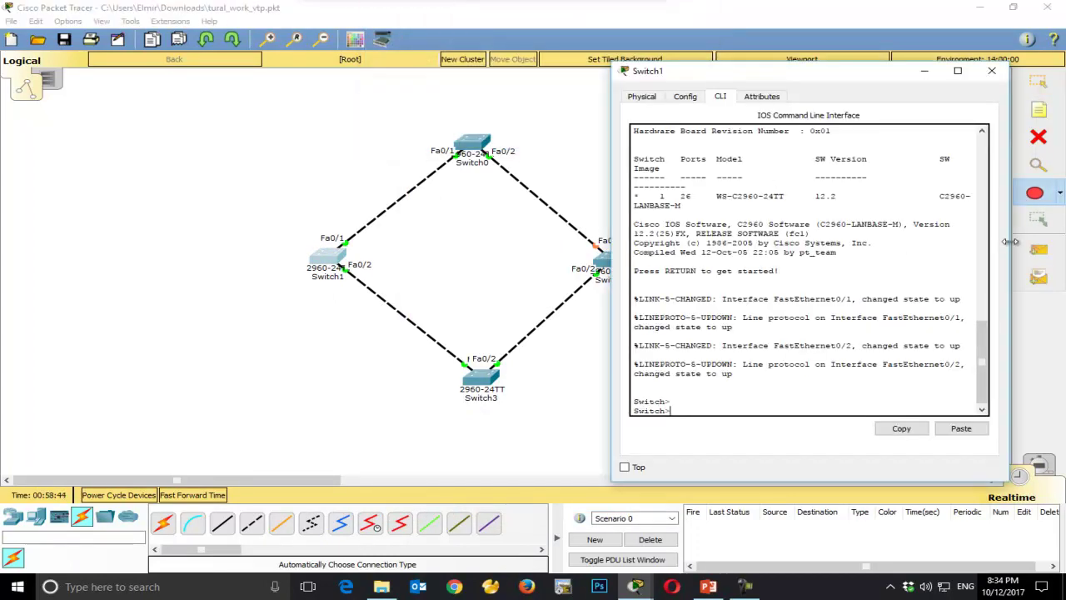
drag(1010, 248, 1061, 242)
- Enter privileged mode on Switch1 and run show spanning-tree
text(en)
key(Return)
text(sho)
key(Tab)
text(sp)
key(Tab)
key(Return)
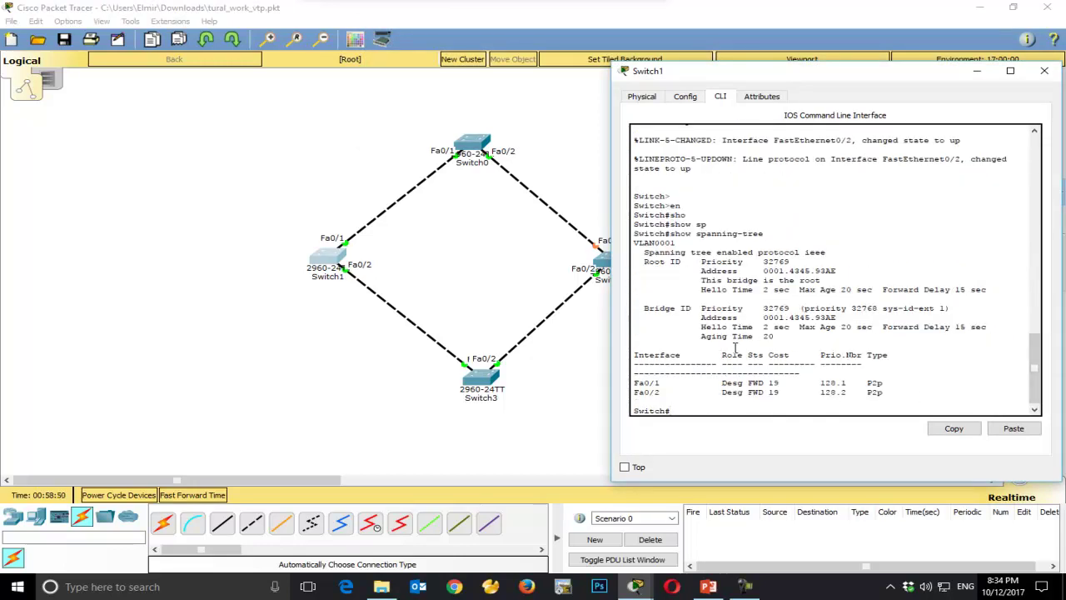
- Compare Switch1's root and bridge IDs, check the roles of Fa0/1 and Fa0/2, and return to the topology
drag(727, 261, 843, 280)
drag(763, 317, 840, 318)
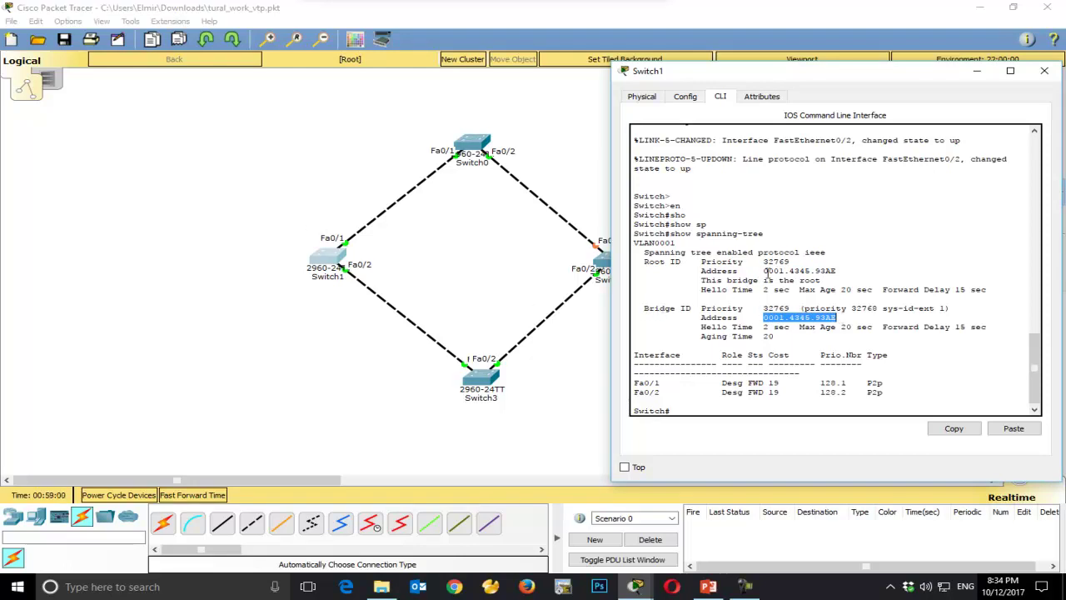
drag(718, 385, 783, 393)
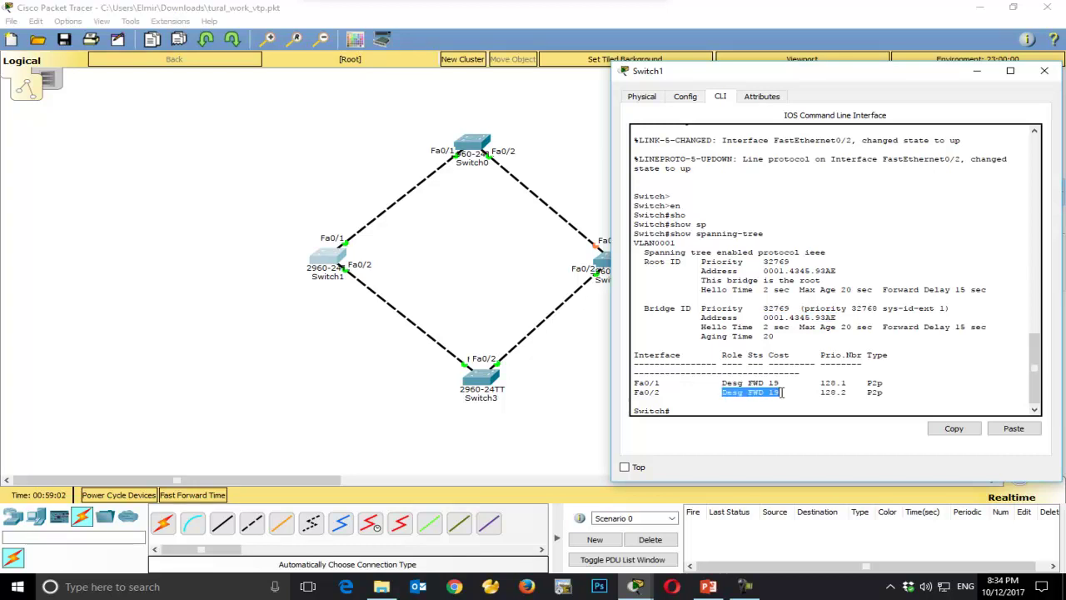
drag(716, 383, 783, 384)
click(408, 344)
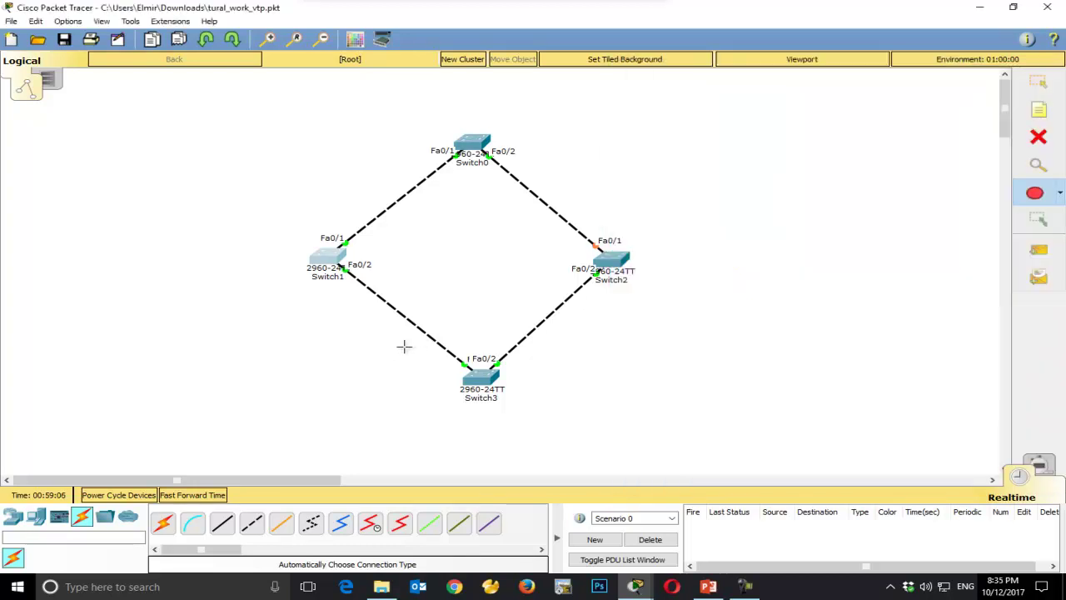
- Open Switch3's command line at the prompt in a widened window
double_click(482, 377)
click(449, 136)
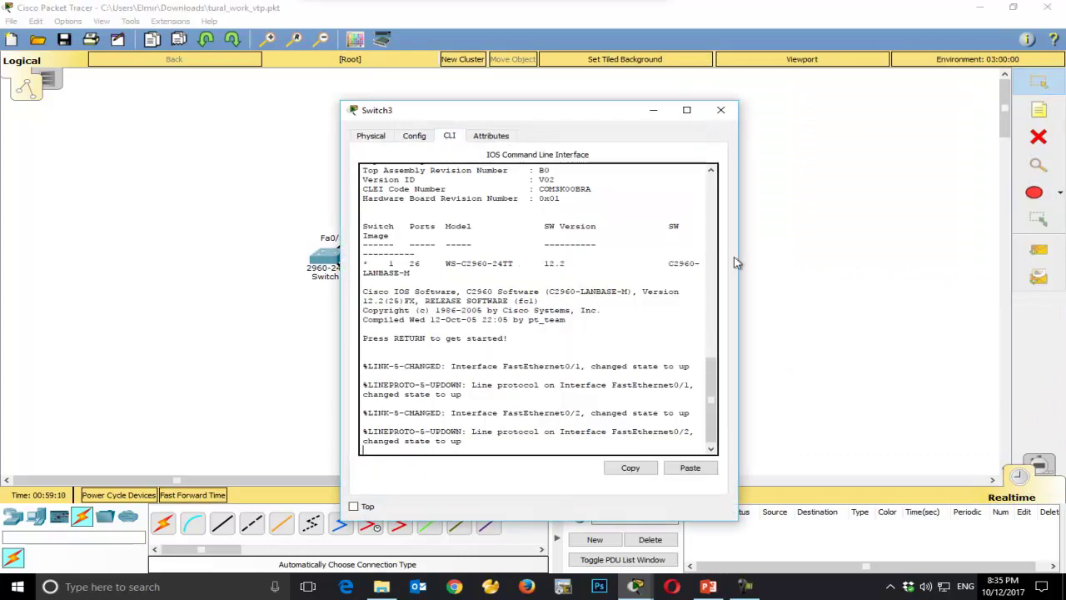
drag(738, 260, 933, 255)
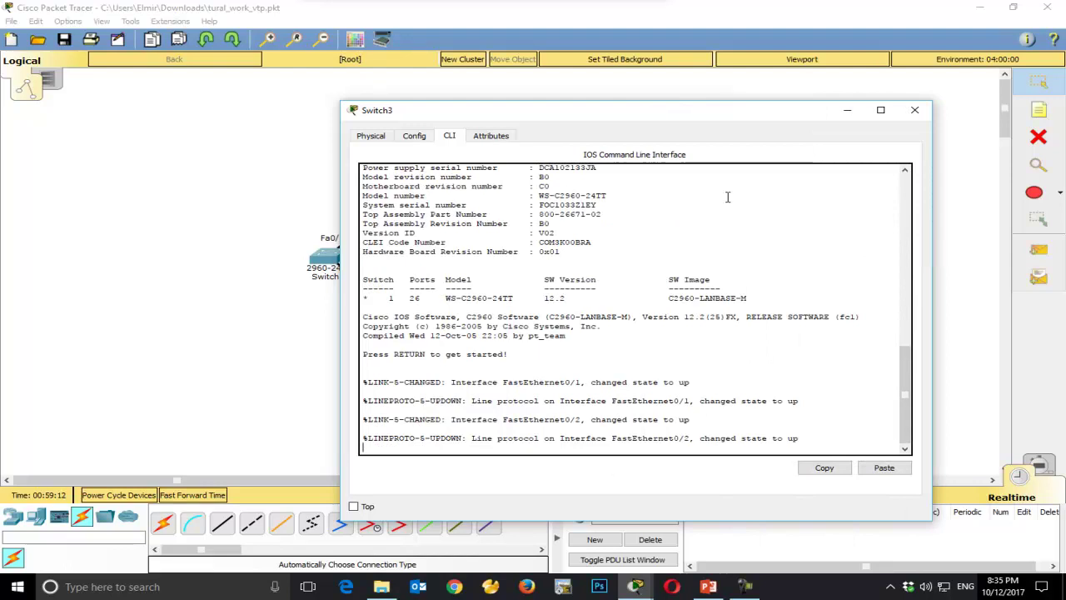
key(Return)
key(Return)
- Run show spanning-tree in privileged mode on Switch3, check an interface's role and status, and return to the topology
text(en)
key(Return)
text(sho)
key(Tab)
text(sp)
key(Tab)
key(Return)
drag(454, 423, 533, 423)
click(270, 418)
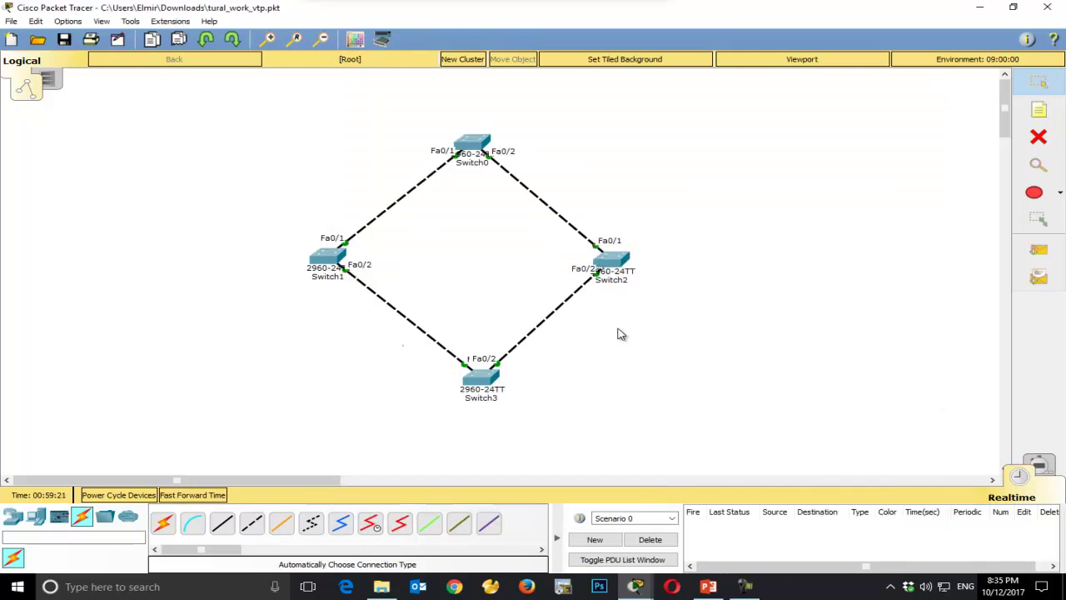
- Point out Switch2, Switch3 and Switch0 in the ring with selection boxes
drag(604, 211, 647, 307)
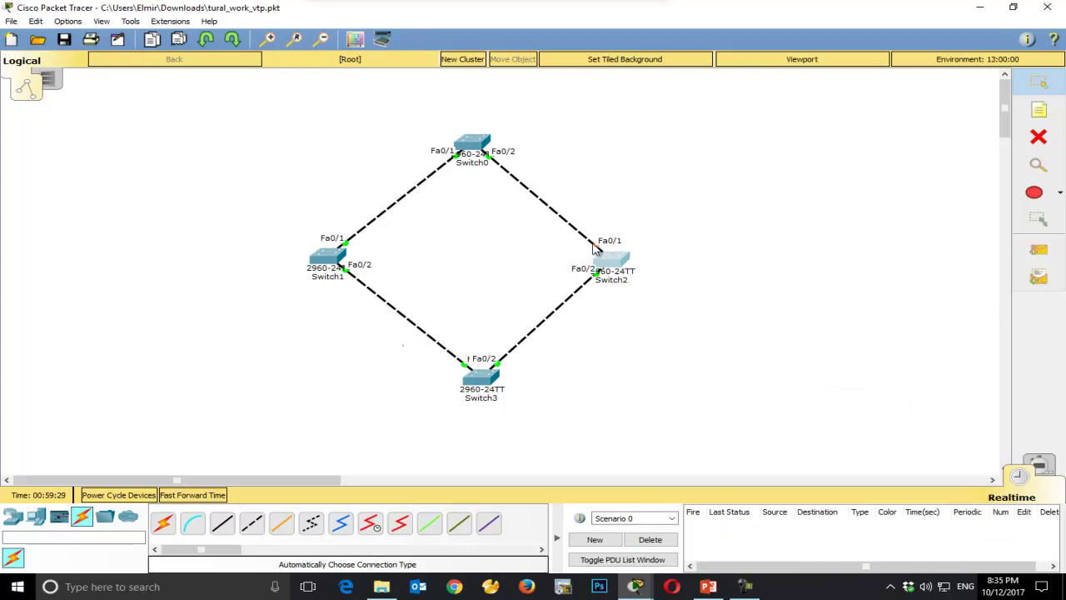
drag(547, 441, 443, 358)
drag(443, 128, 538, 205)
drag(601, 228, 658, 330)
- Open Switch2's command line at the prompt in a widened window
click(622, 269)
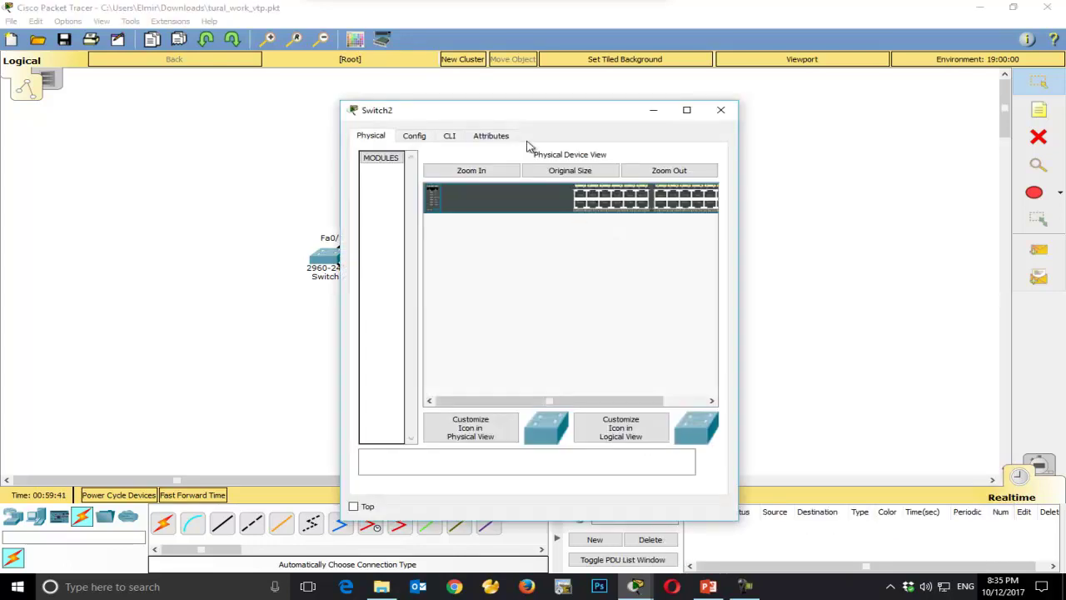
click(448, 135)
drag(739, 253, 895, 254)
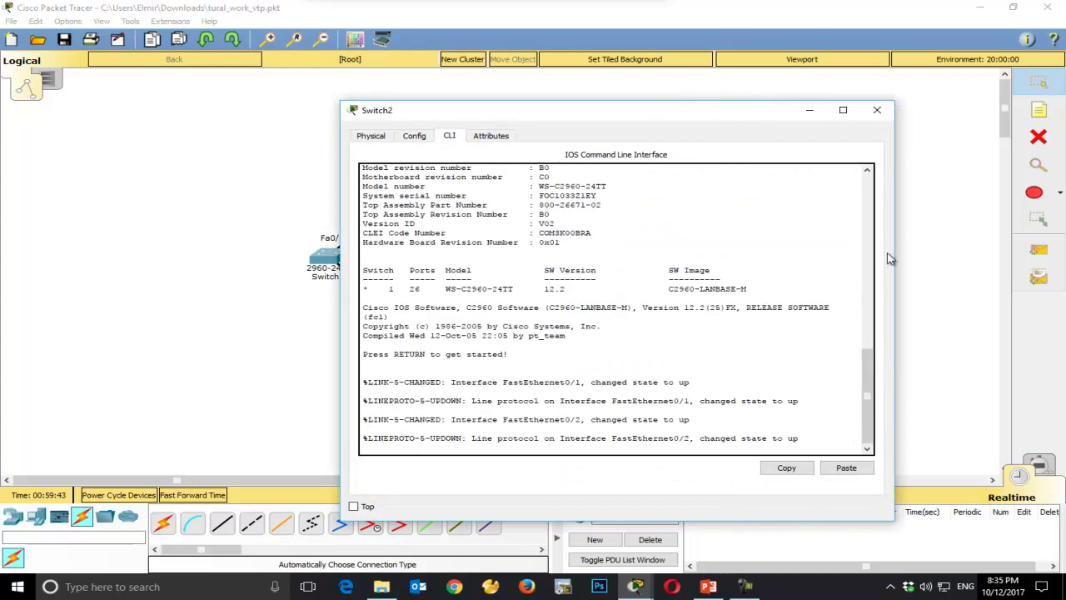
key(Return)
key(Return)
- Enter privileged mode on Switch2 and run show spanning-tree
text(en)
key(Return)
text(show)
key(Tab)
text(sp)
key(Tab)
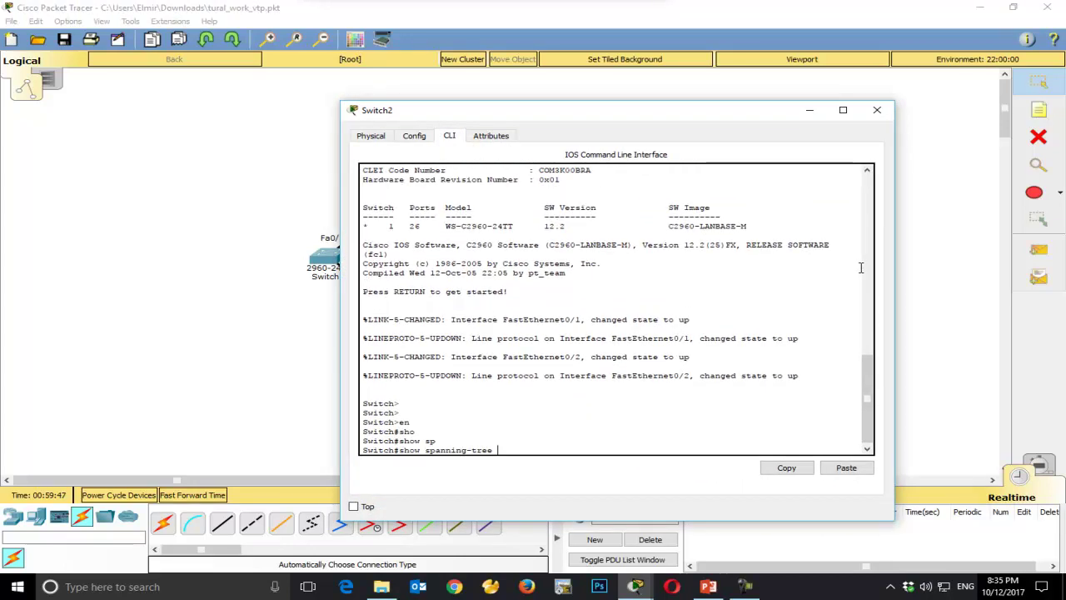
key(Return)
- Compare the role, status and cost of Switch2's Fa0/2 and Fa0/1 with their links in the topology, and close the window
drag(477, 431, 503, 433)
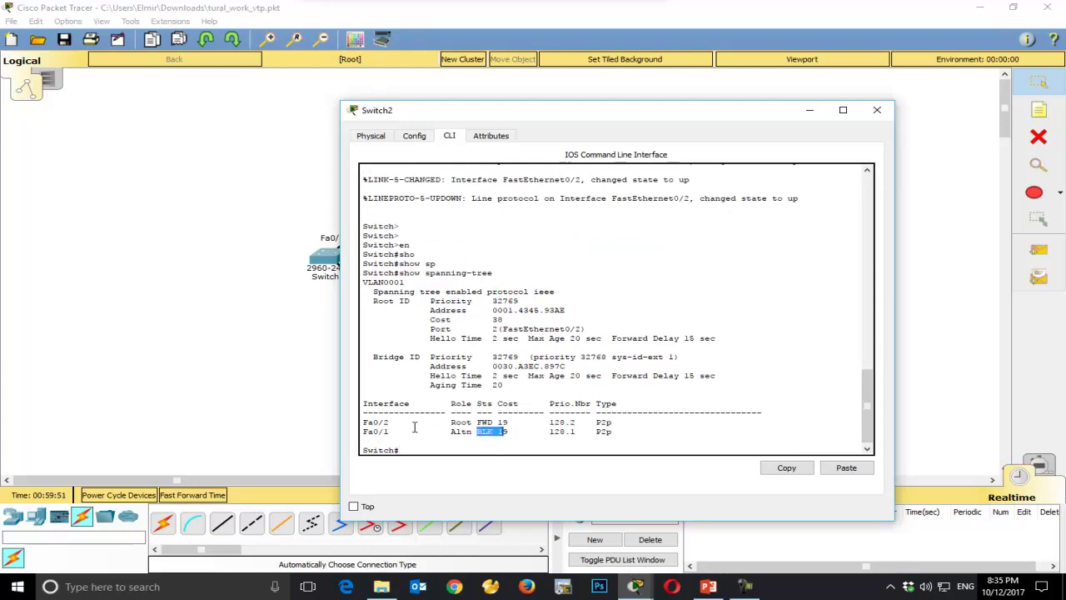
drag(364, 429, 520, 423)
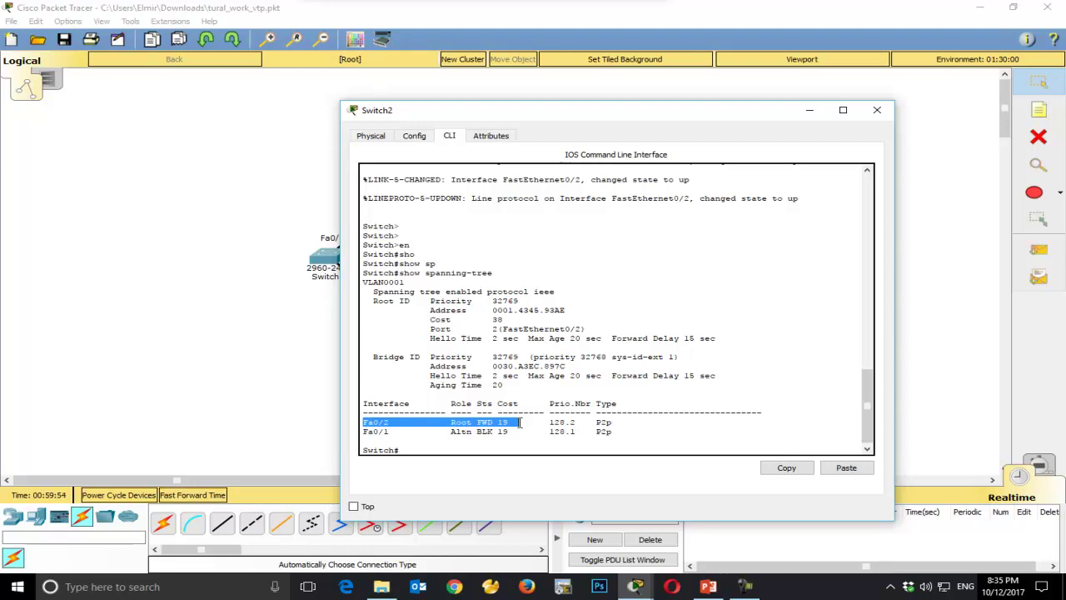
click(305, 428)
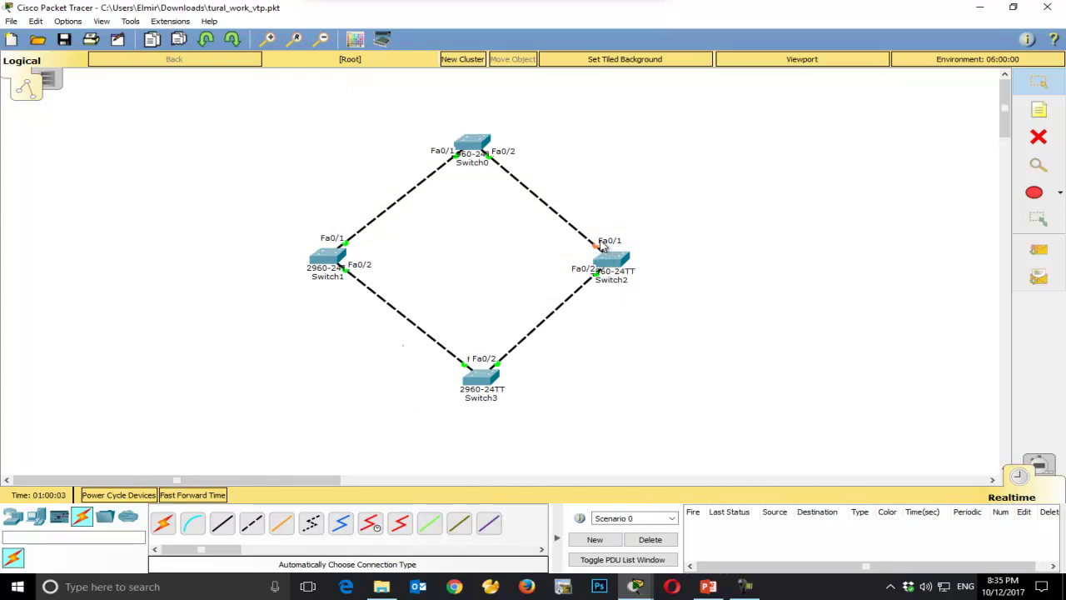
mouse_move(568, 256)
mouse_down()
mouse_move(614, 293)
mouse_move(568, 266)
mouse_move(576, 271)
mouse_up()
click(637, 265)
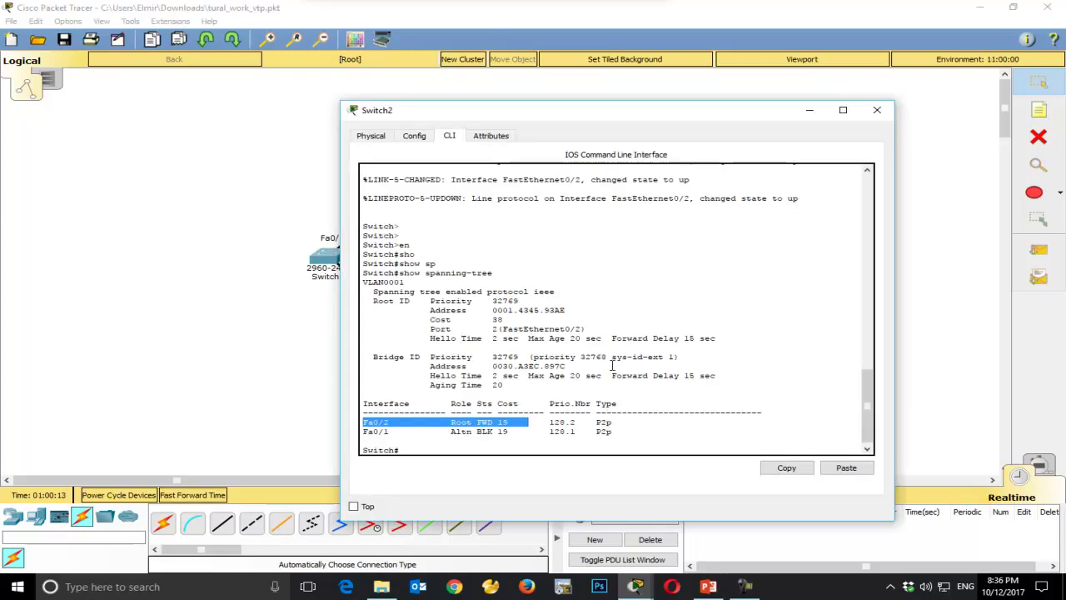
drag(550, 403, 363, 422)
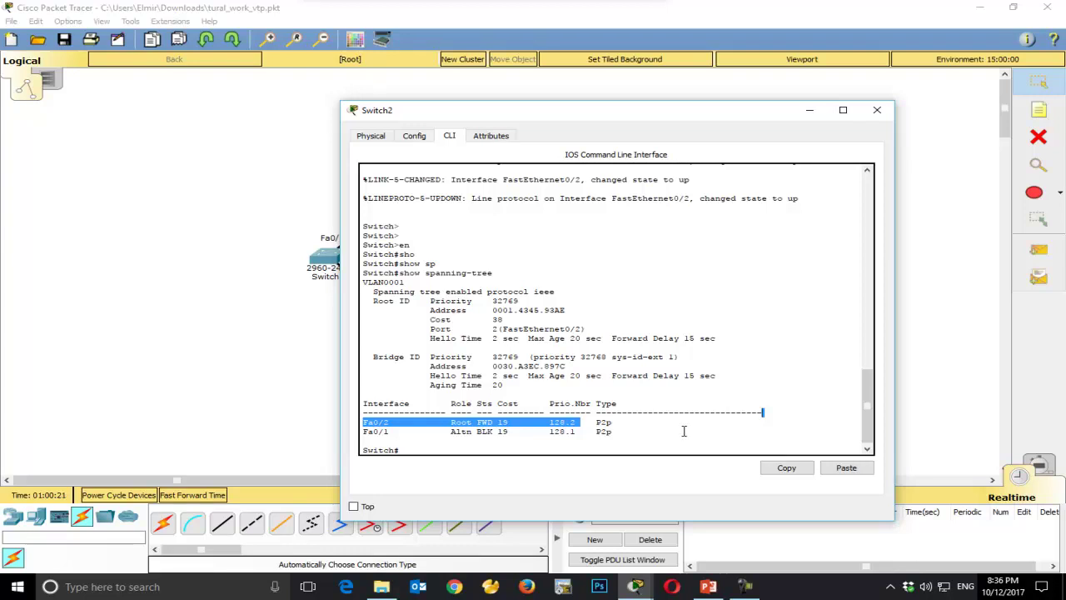
drag(617, 431, 367, 425)
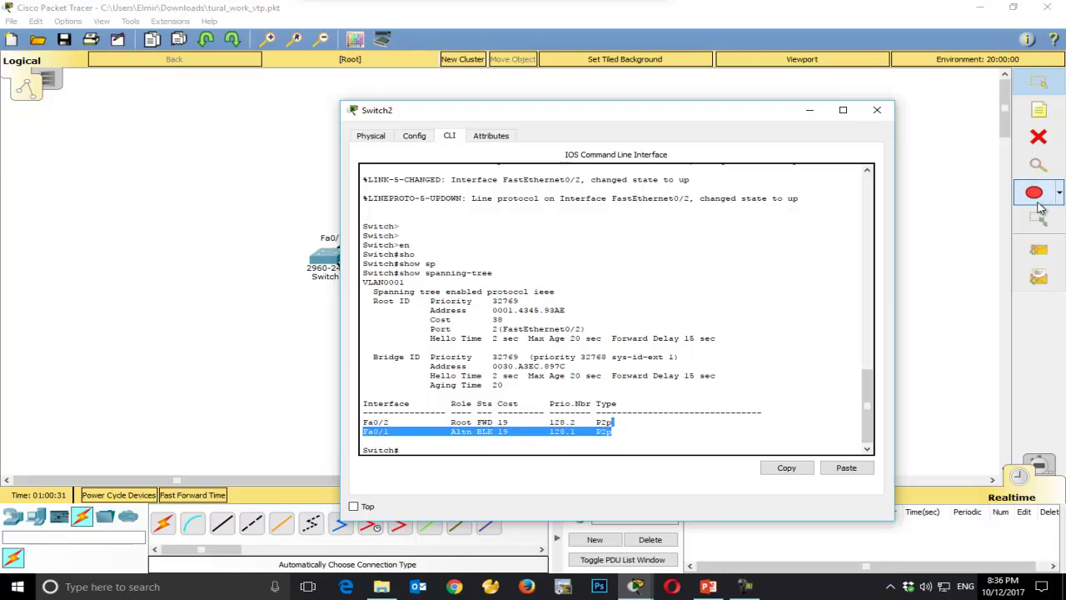
click(876, 110)
- Draw a freehand path on screen from outside Switch2 through Switch3 and Switch1 to an arrowhead above Switch0, and end drawing
drag(623, 412, 340, 195)
drag(605, 191, 566, 233)
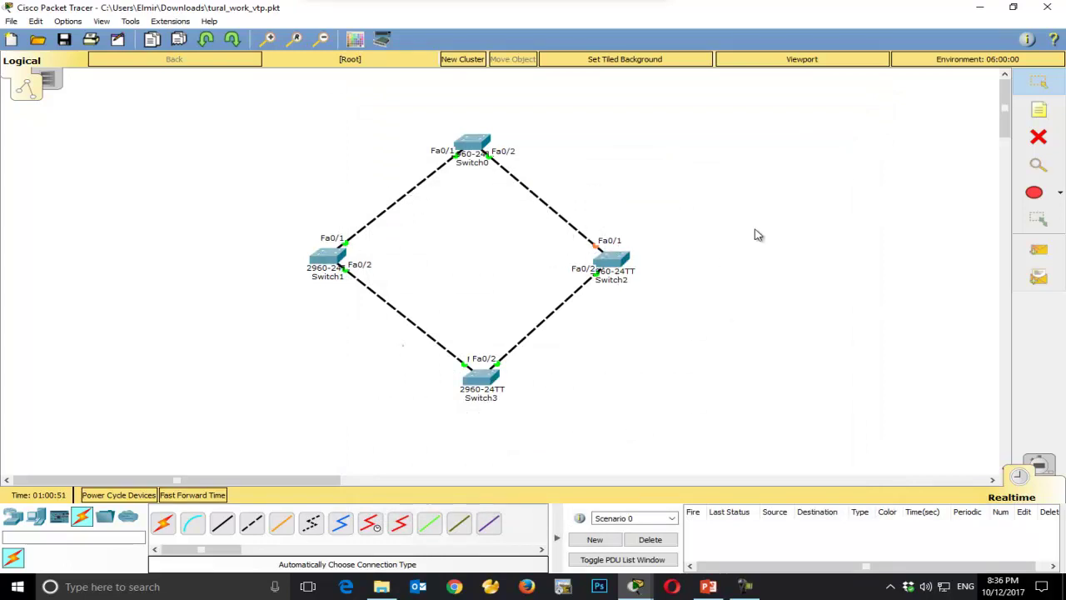
click(365, 113)
drag(776, 250, 635, 243)
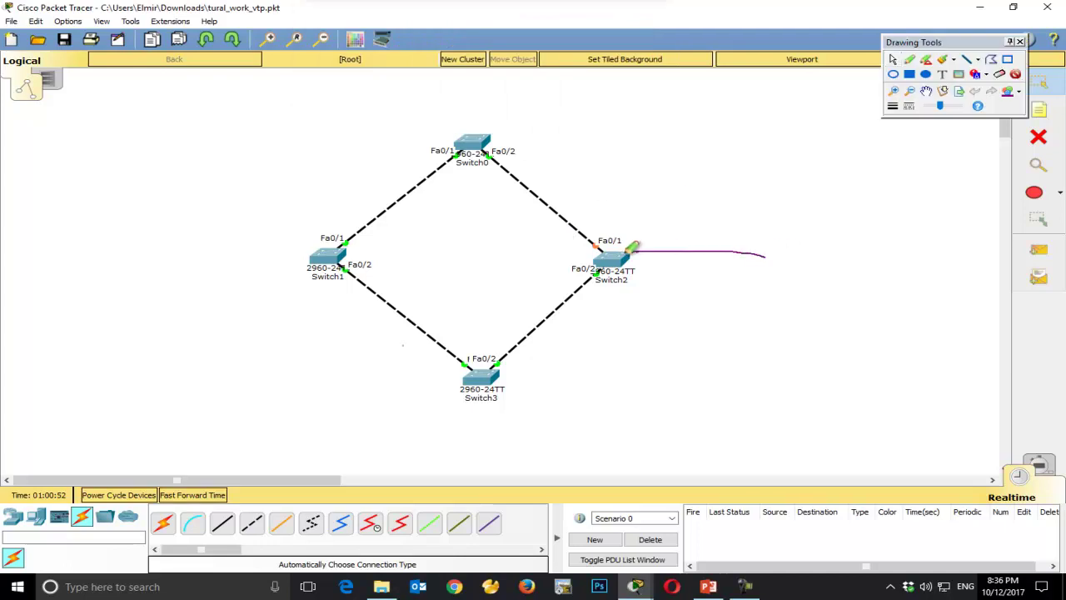
mouse_move(487, 140)
mouse_down()
mouse_move(457, 107)
mouse_move(488, 113)
mouse_up()
mouse_move(608, 241)
mouse_down()
mouse_move(567, 290)
mouse_move(498, 389)
mouse_move(381, 317)
mouse_move(365, 221)
mouse_move(482, 134)
mouse_up()
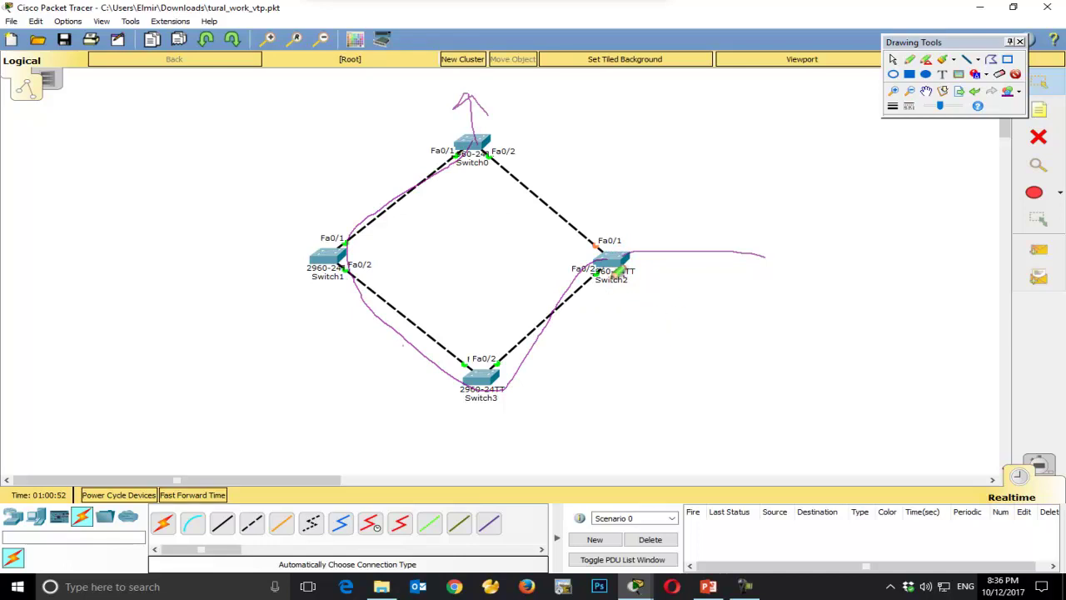
key(Escape)
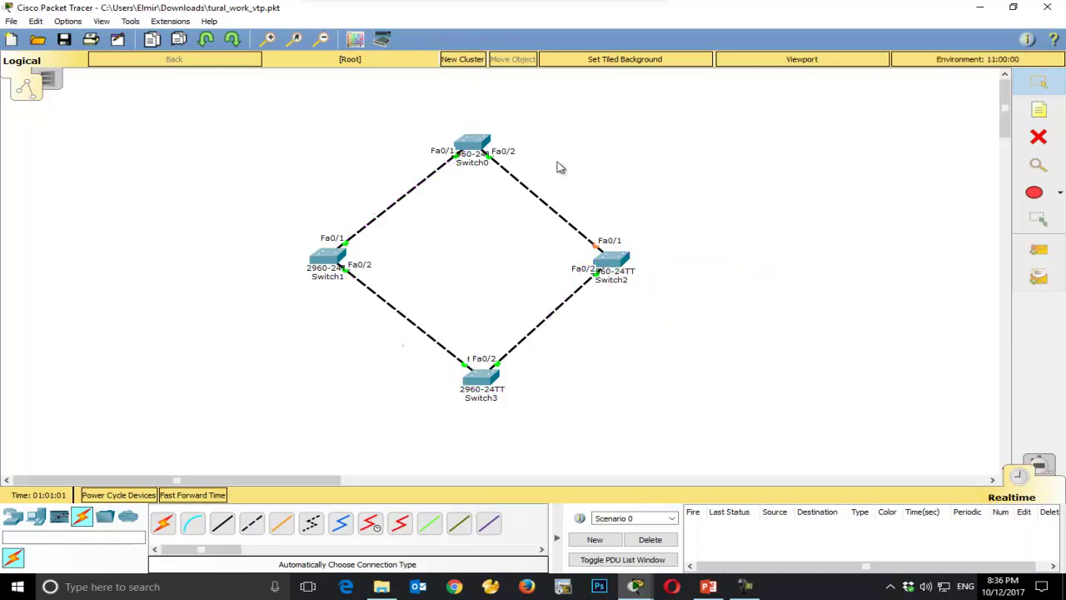
- Place the notes "vlan 10 root brige" above Switch0 and "vl;an 20 root bridge" beside Switch2
click(1039, 110)
click(451, 83)
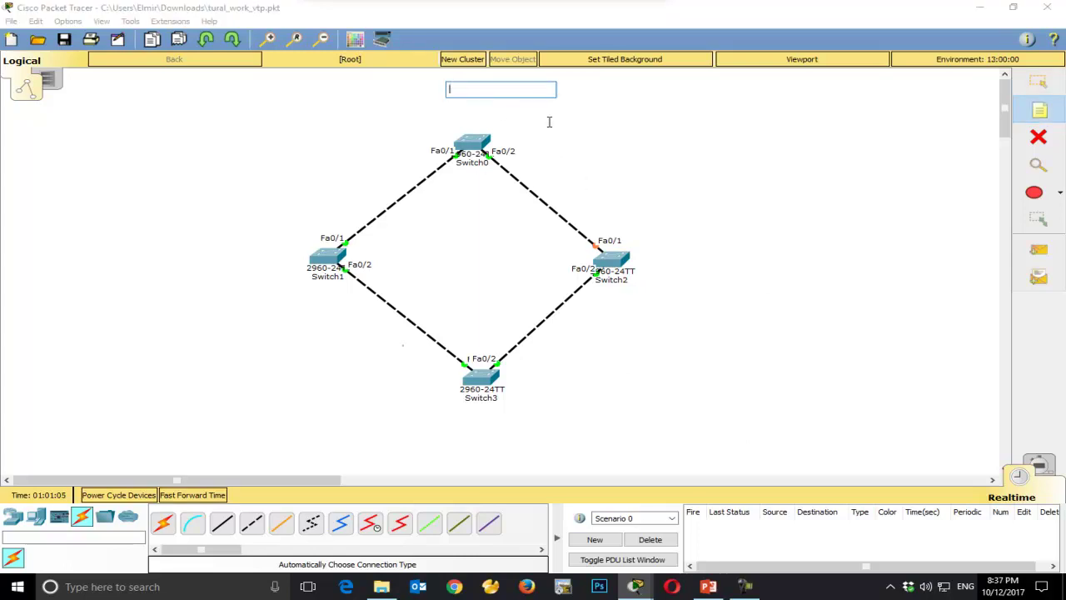
text(10 root brige)
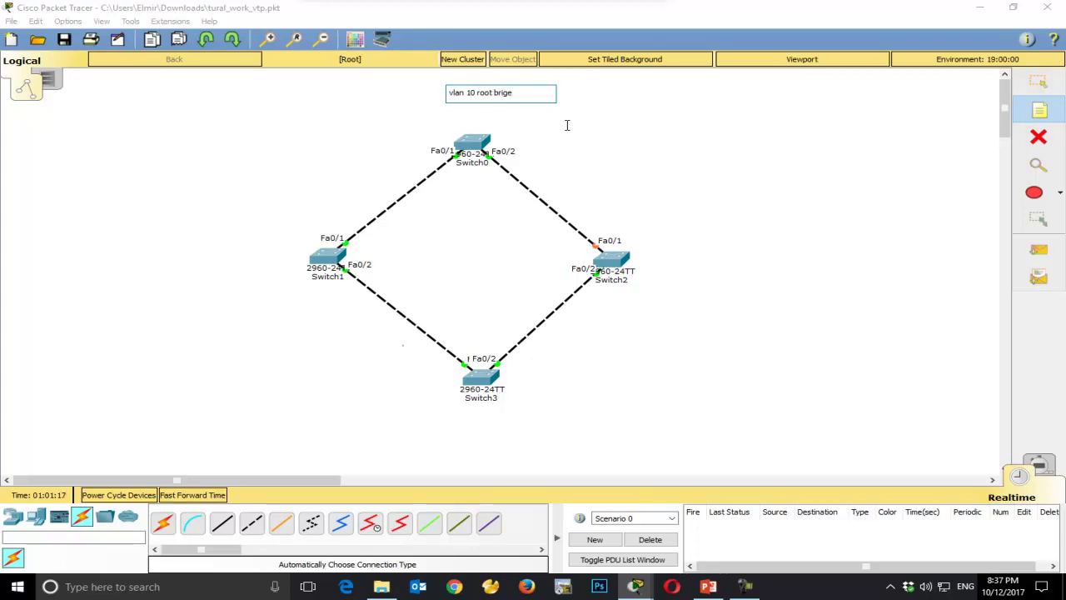
click(652, 249)
text(vl;an 20 root bridge)
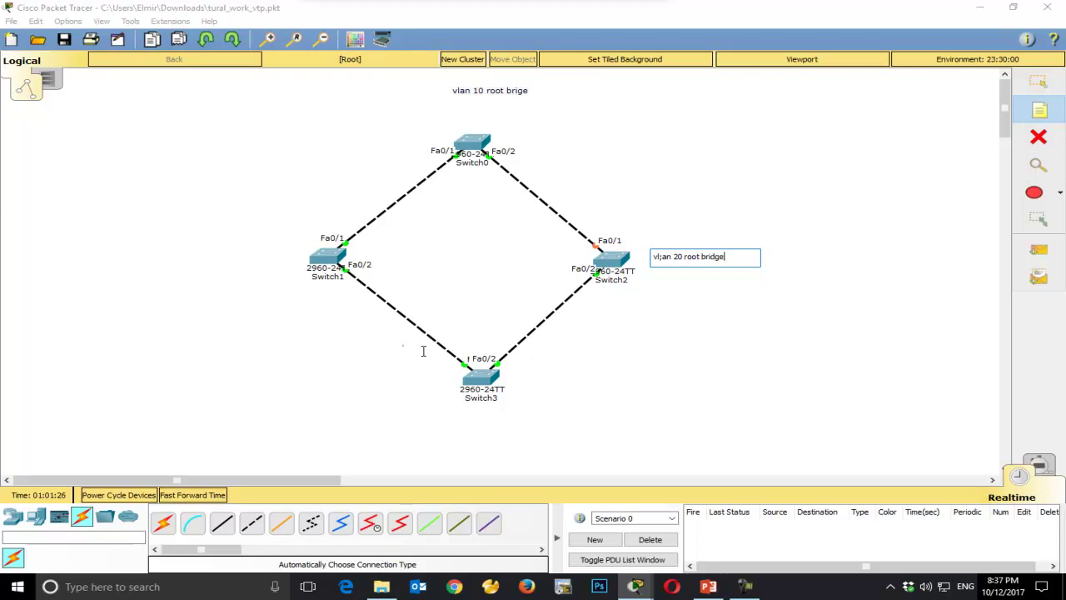
- Place the notes "vlan 30 root bridge" below Switch3 and "vlan 40 root bridge" beside Switch1
click(457, 428)
text(vlan 30 root bridge)
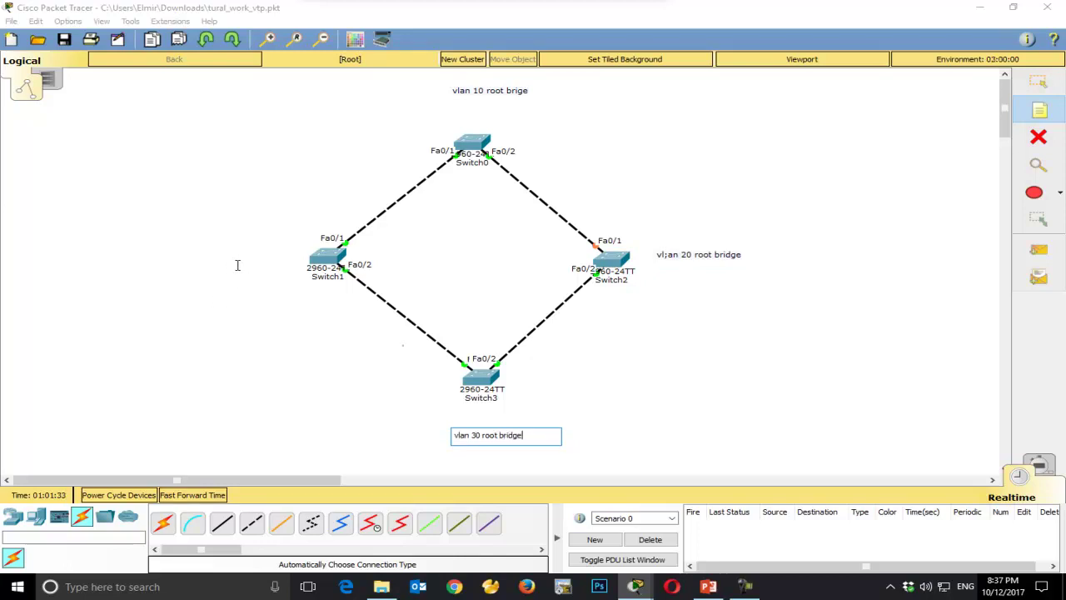
click(221, 250)
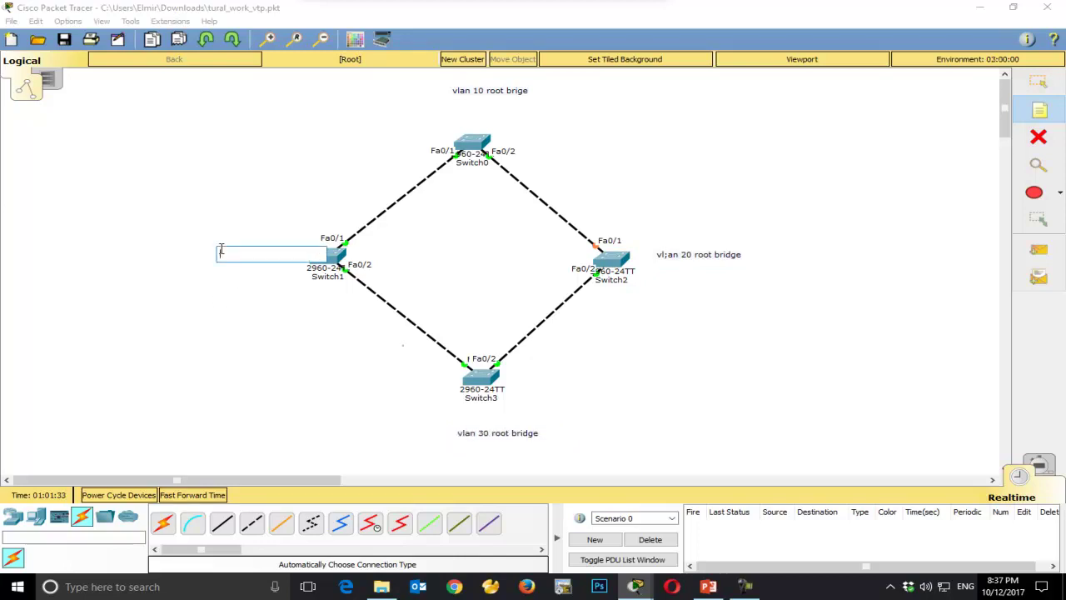
text(vlan 40 rootb)
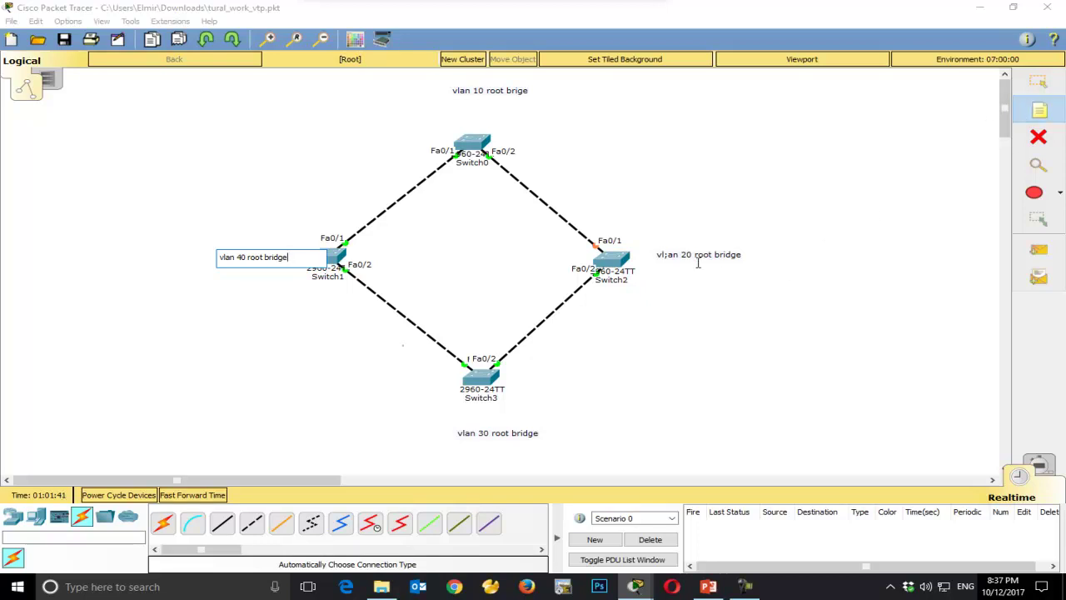
- Correct the note beside Switch2 to "vlan 20 root bridge"
click(1038, 80)
double_click(666, 256)
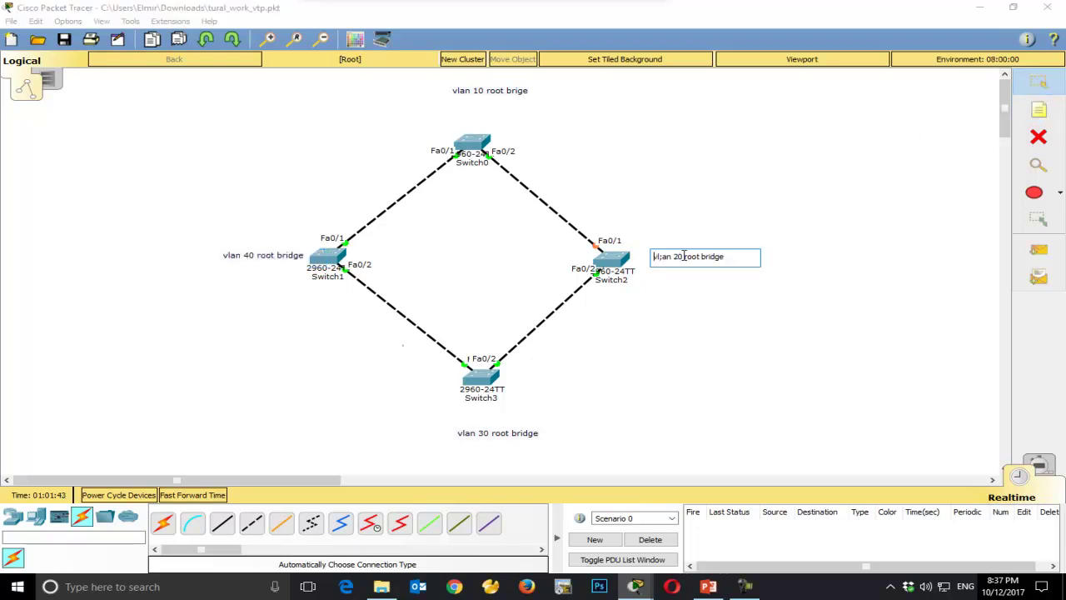
key(BackSpace)
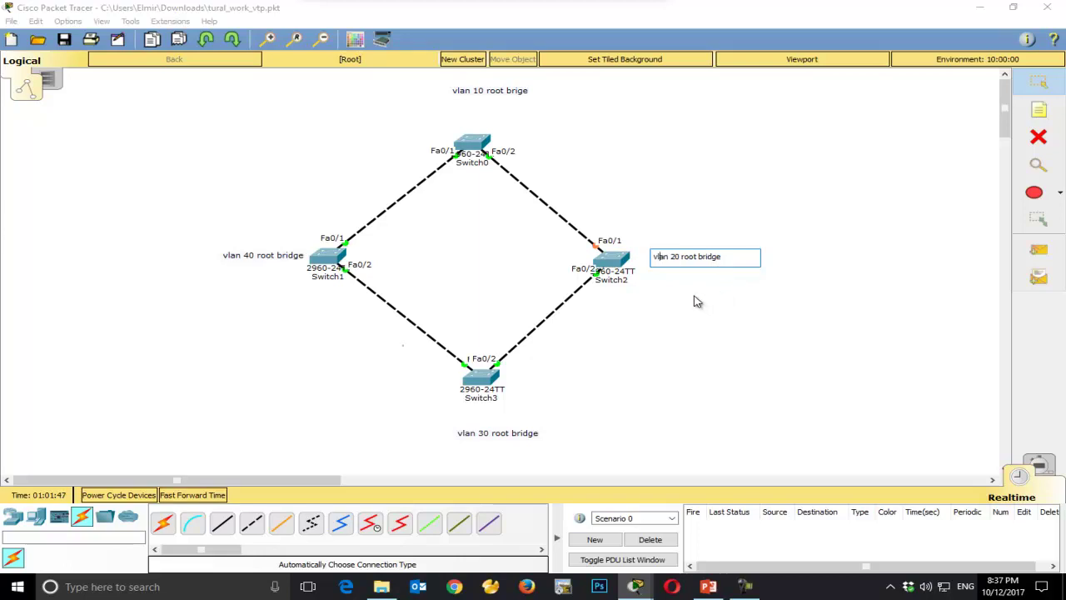
click(724, 363)
- Start on-screen drawing and draw freehand lines fanning outward from Switch2 around its VLAN note
mouse_move(535, 2)
click(354, 103)
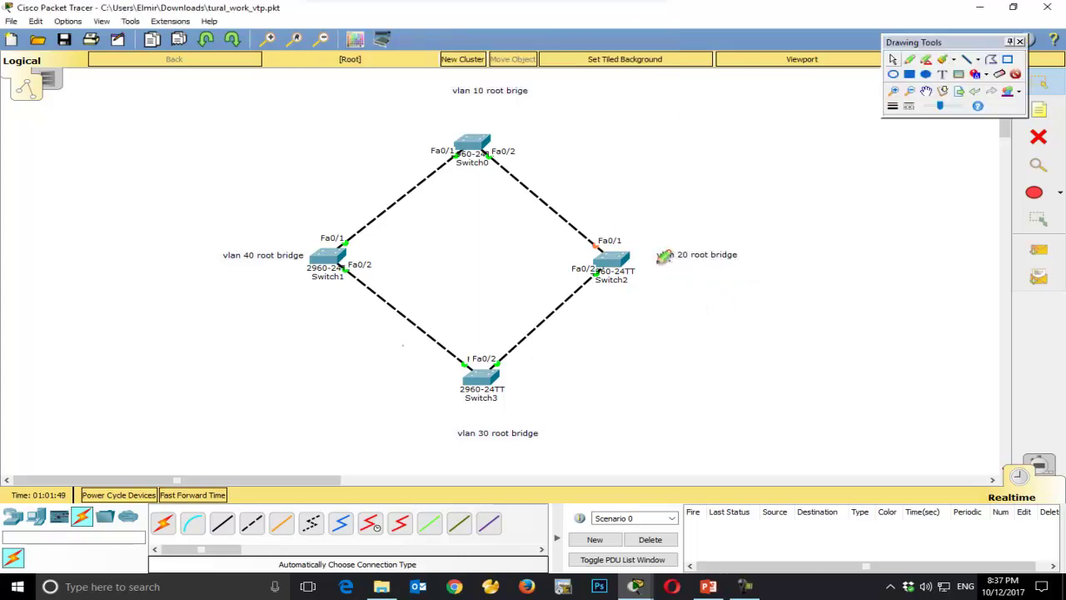
drag(630, 260, 749, 292)
mouse_move(630, 263)
mouse_down()
mouse_move(663, 308)
mouse_move(770, 215)
mouse_up()
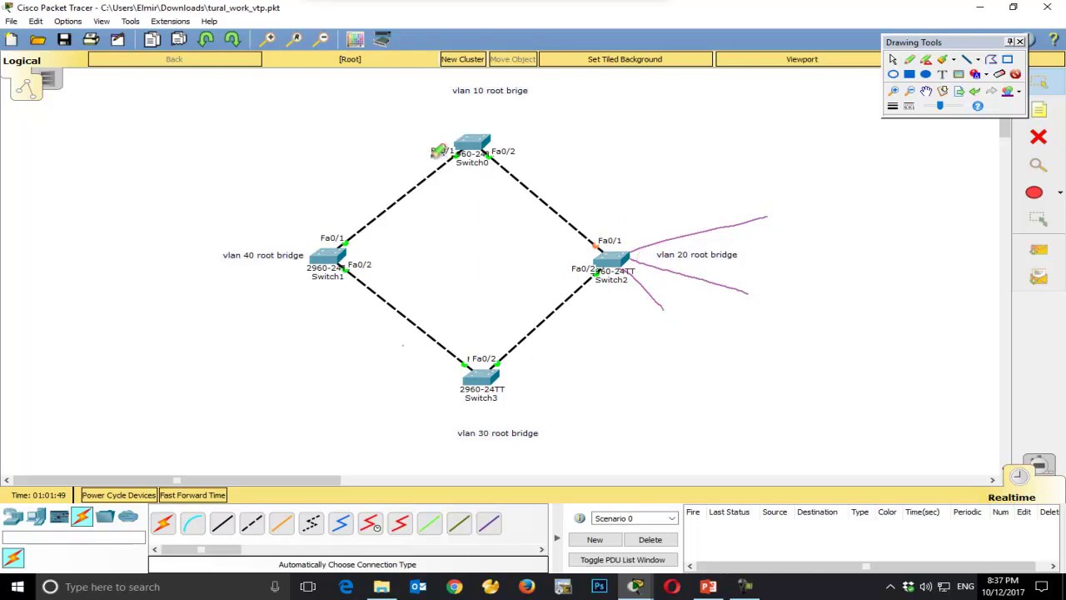
- Draw freehand paths from Switch1 to Switch2 through both sides of the ring, and stroke marks across each of the four switches
mouse_move(347, 249)
mouse_down()
mouse_move(471, 140)
mouse_move(623, 255)
mouse_up()
mouse_move(360, 263)
mouse_down()
mouse_move(484, 347)
mouse_move(679, 273)
mouse_up()
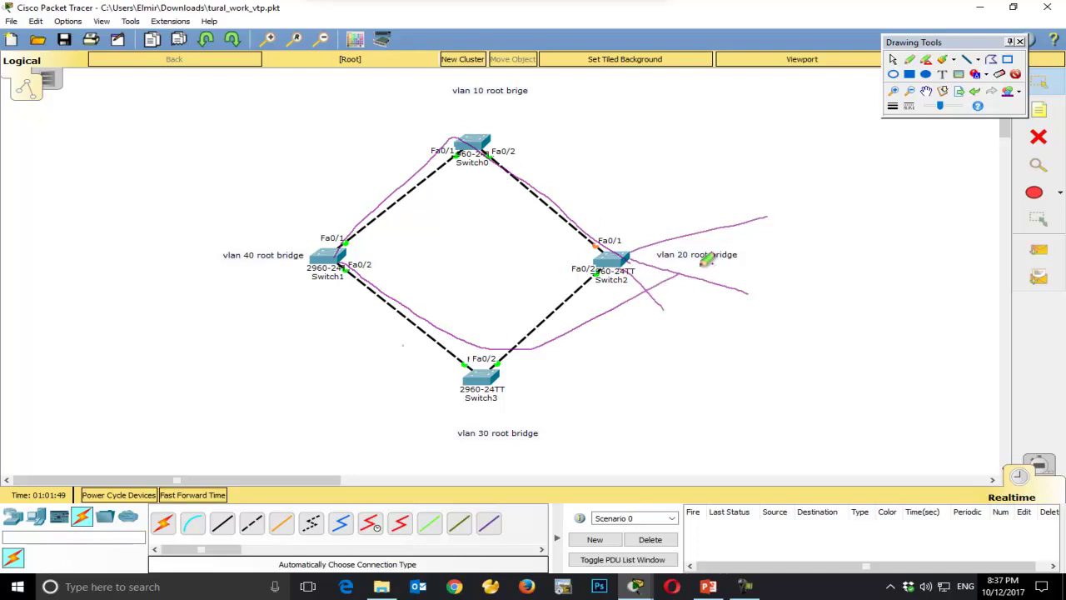
mouse_move(629, 254)
mouse_down()
mouse_move(550, 221)
mouse_move(627, 270)
mouse_move(556, 325)
mouse_up()
drag(605, 195, 619, 241)
drag(403, 150, 521, 135)
drag(348, 213, 342, 243)
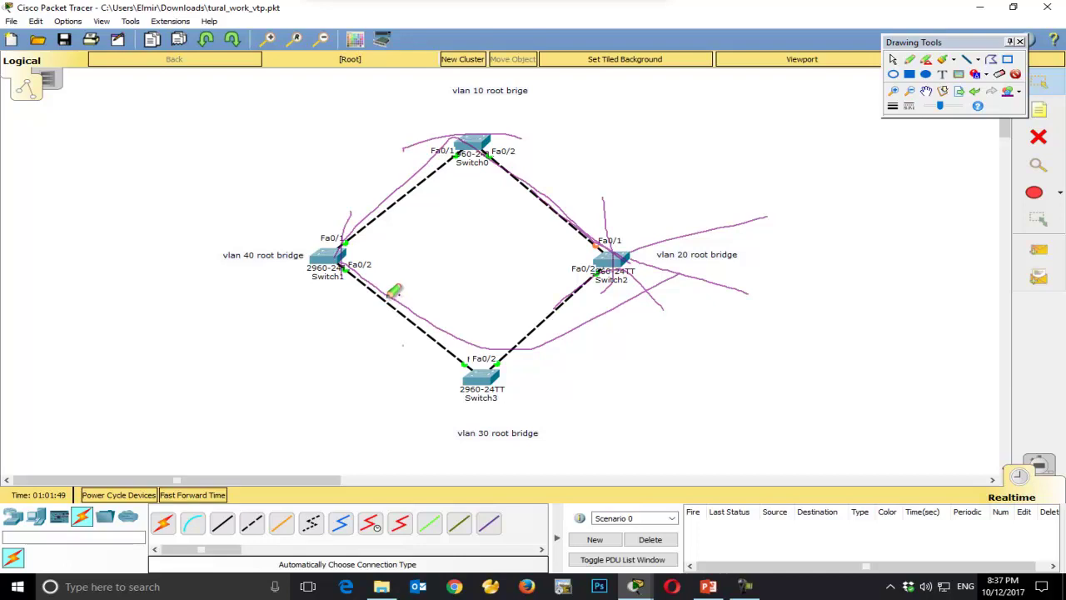
drag(417, 371, 519, 384)
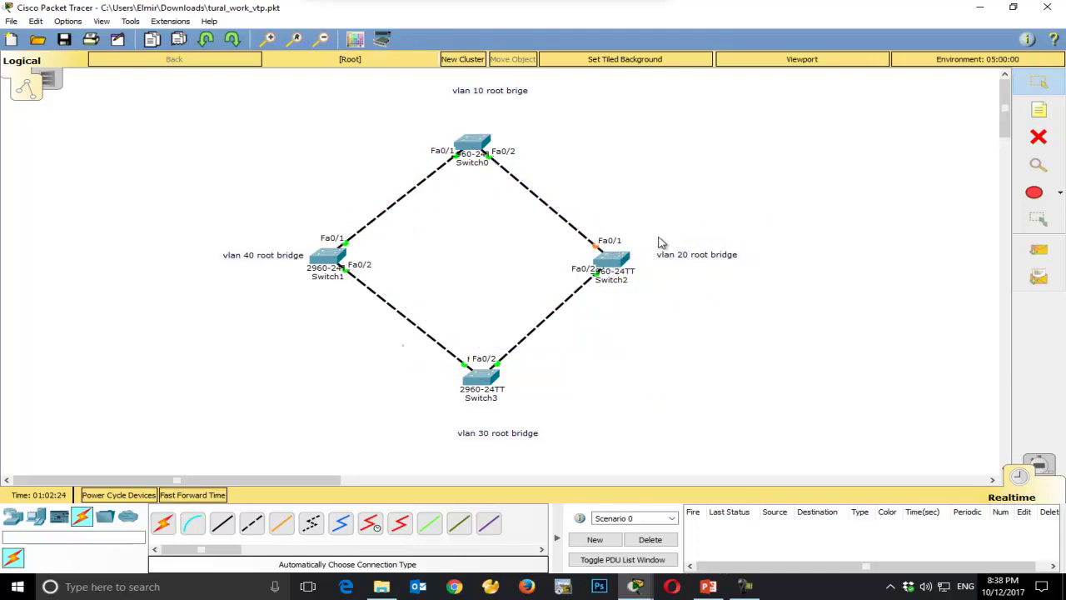
- Move the VLAN 20 note closer to Switch2 and the VLAN 10 note closer to Switch0
drag(671, 255, 666, 251)
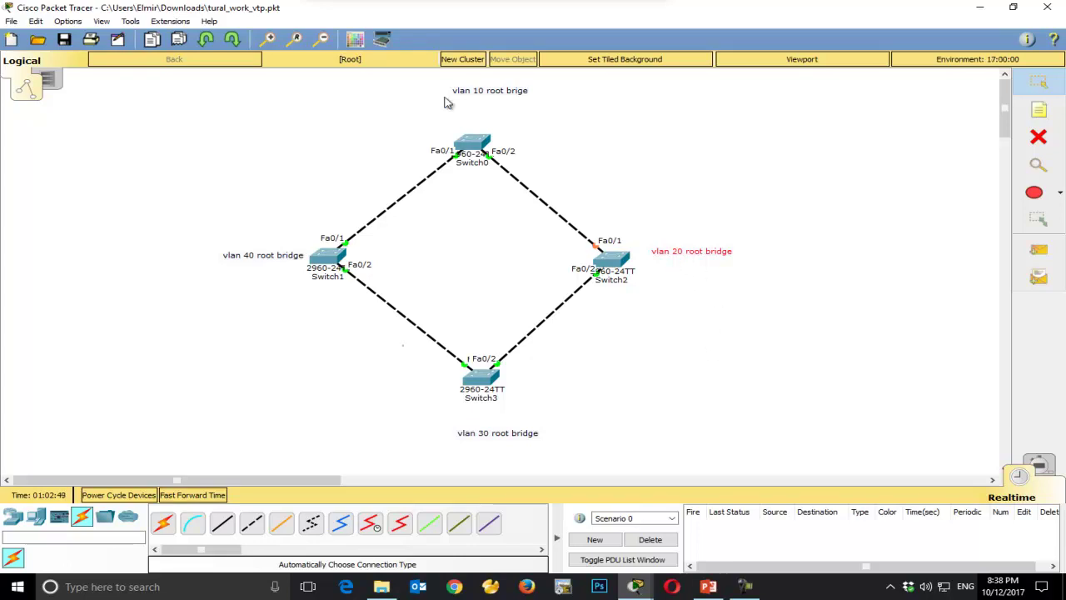
mouse_move(483, 96)
mouse_down()
mouse_move(450, 129)
mouse_move(470, 107)
mouse_up()
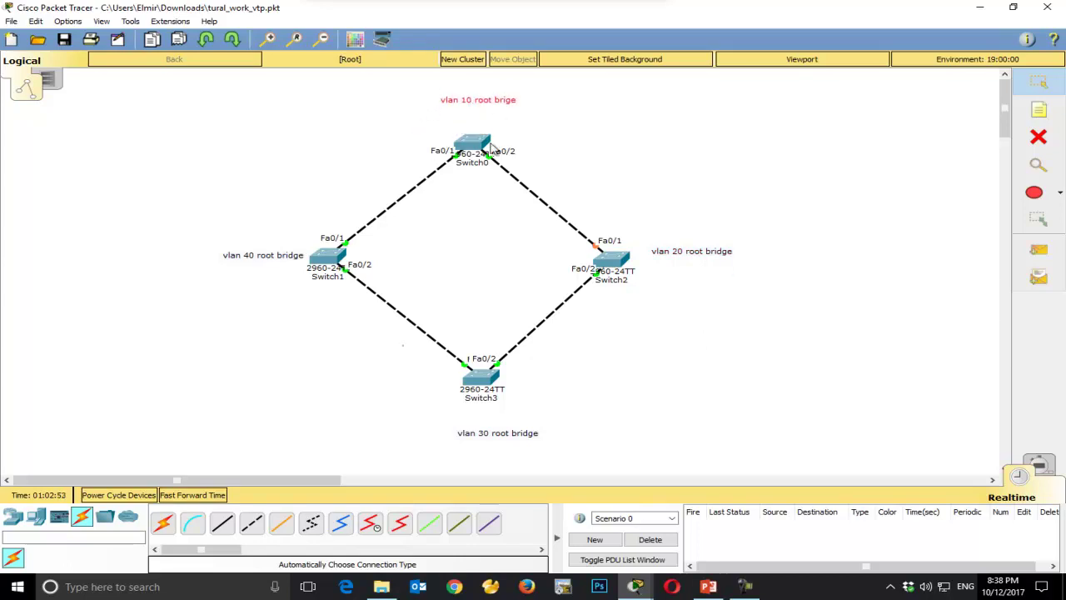
drag(434, 138, 512, 167)
drag(597, 227, 638, 309)
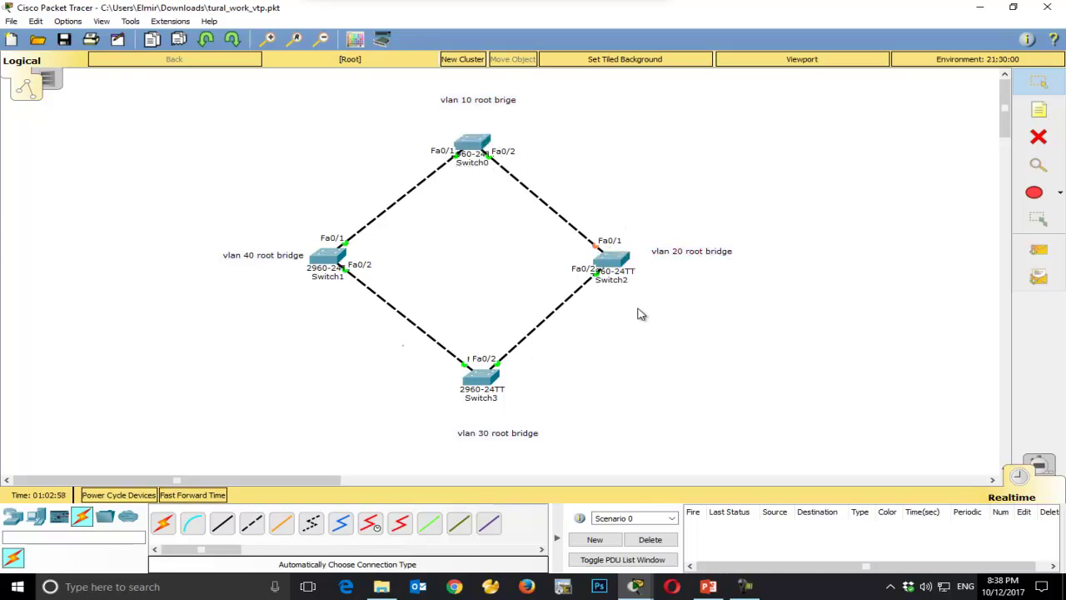
- Add a second line "vlan 10 root secondary" to the note beside Switch2 and shift the note slightly away from the switch
double_click(721, 254)
key(Return)
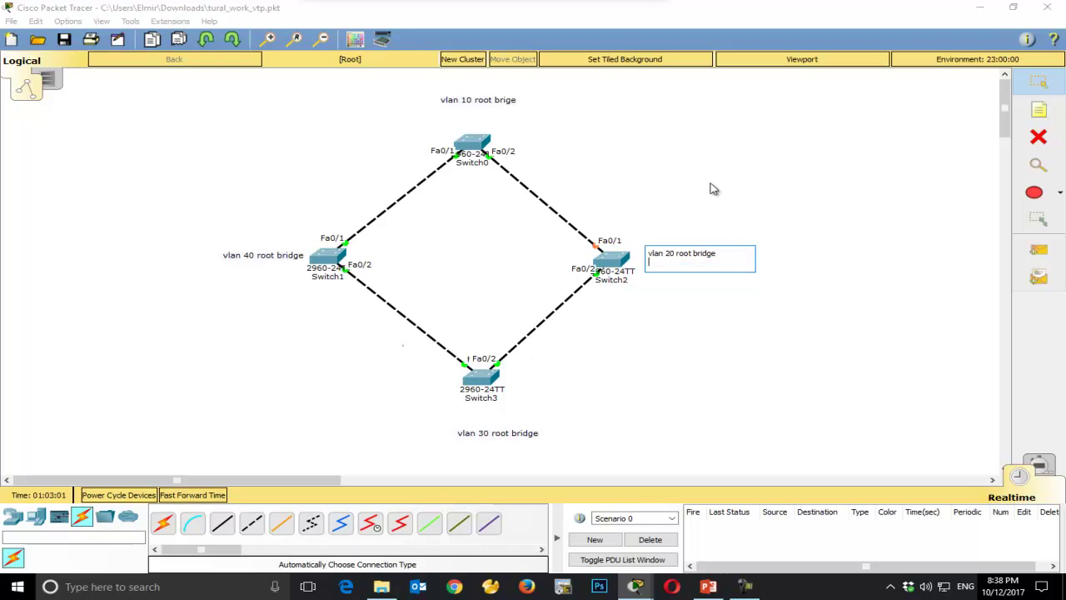
text(vlan 10 root se)
click(814, 383)
drag(704, 262, 721, 274)
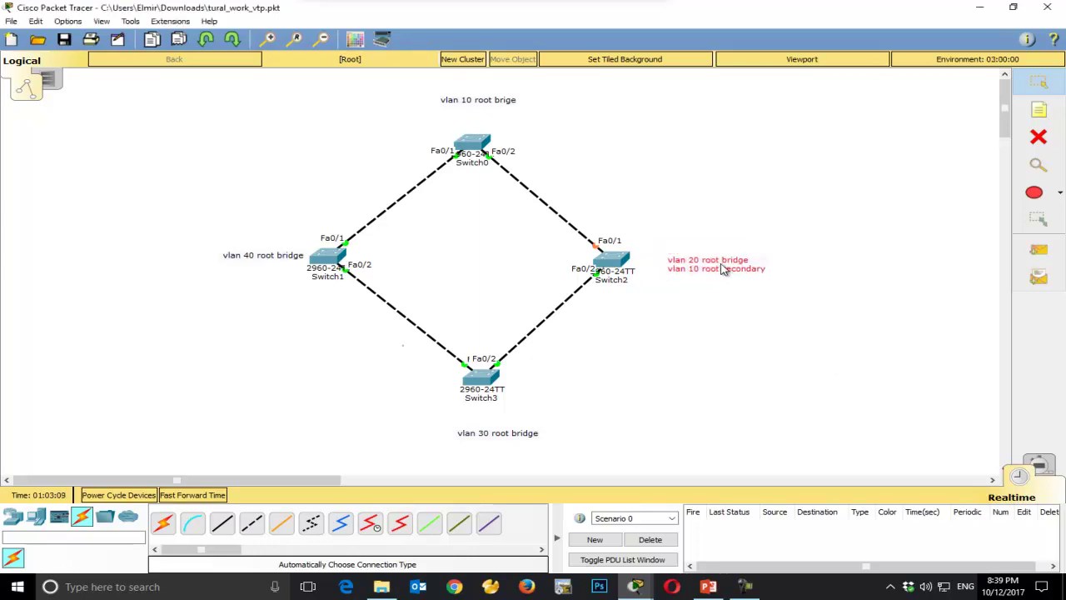
- Add a second line "vlan 20 root secondary" to the note above Switch0
double_click(477, 101)
key(Return)
text(vlan 20)
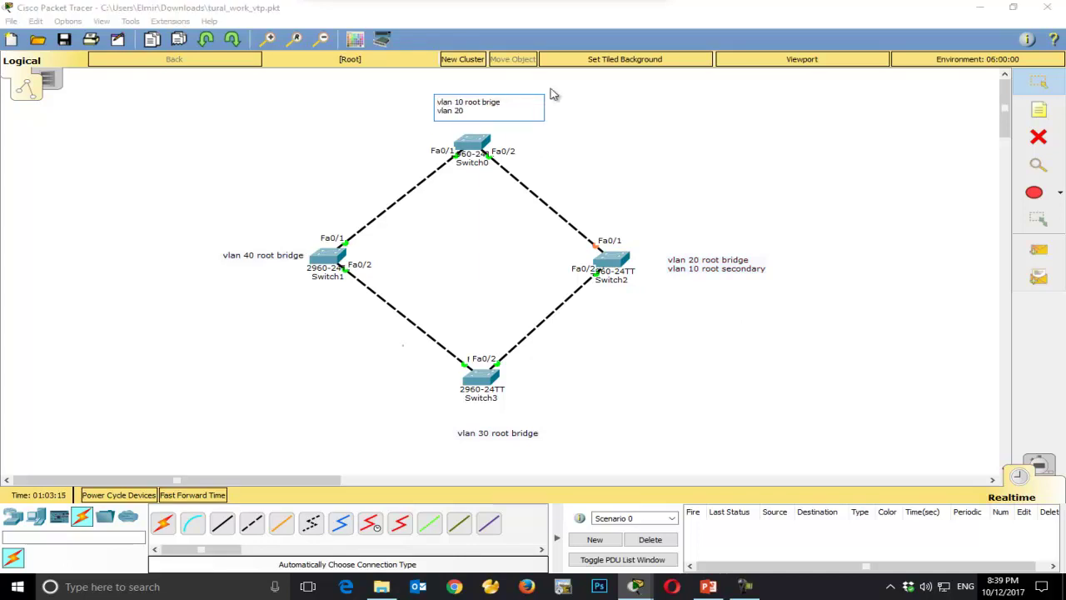
text( root secondary)
click(483, 252)
- Open Switch0's command line and enter global configuration mode with "configure terminal"
click(472, 144)
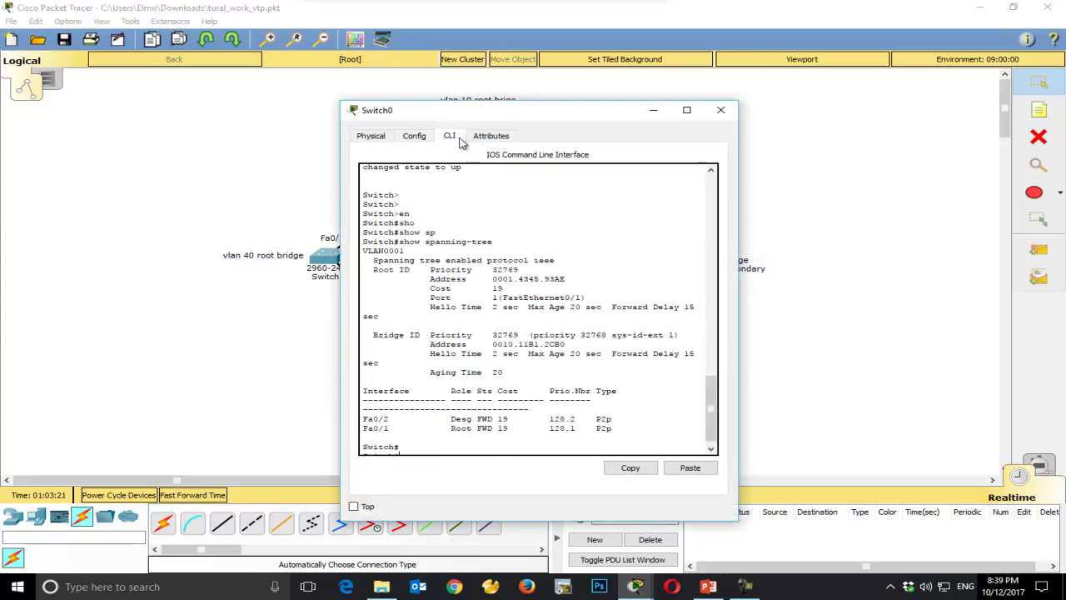
key(Return)
key(Return)
key(Return)
text(con)
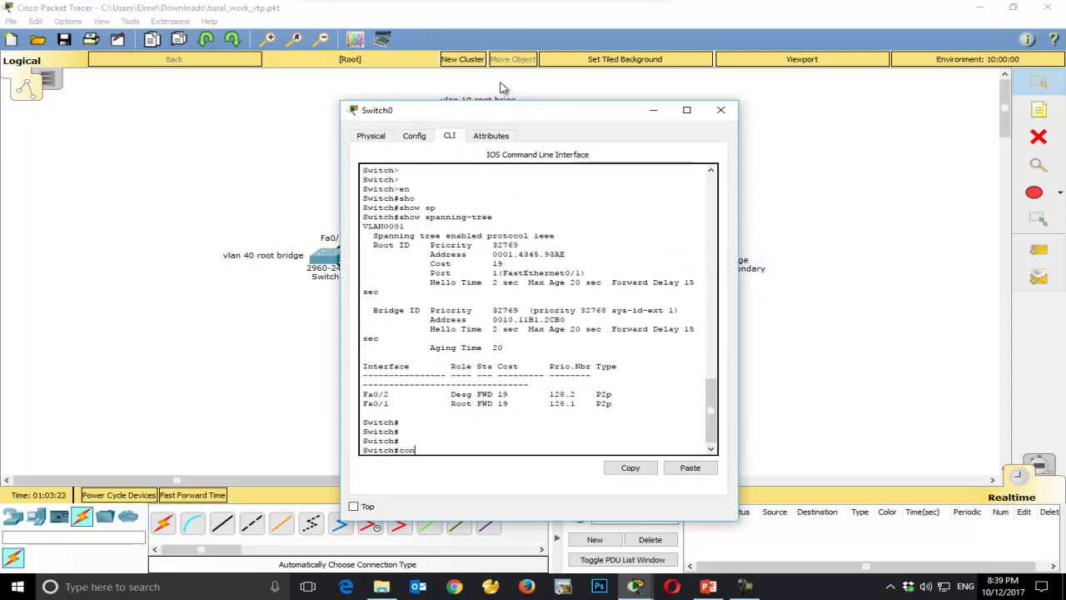
text(f)
key(Tab)
text(t)
key(Tab)
key(Return)
- Create VLANs 10, 20, 30 and 40 on Switch0
text(vl)
key(Tab)
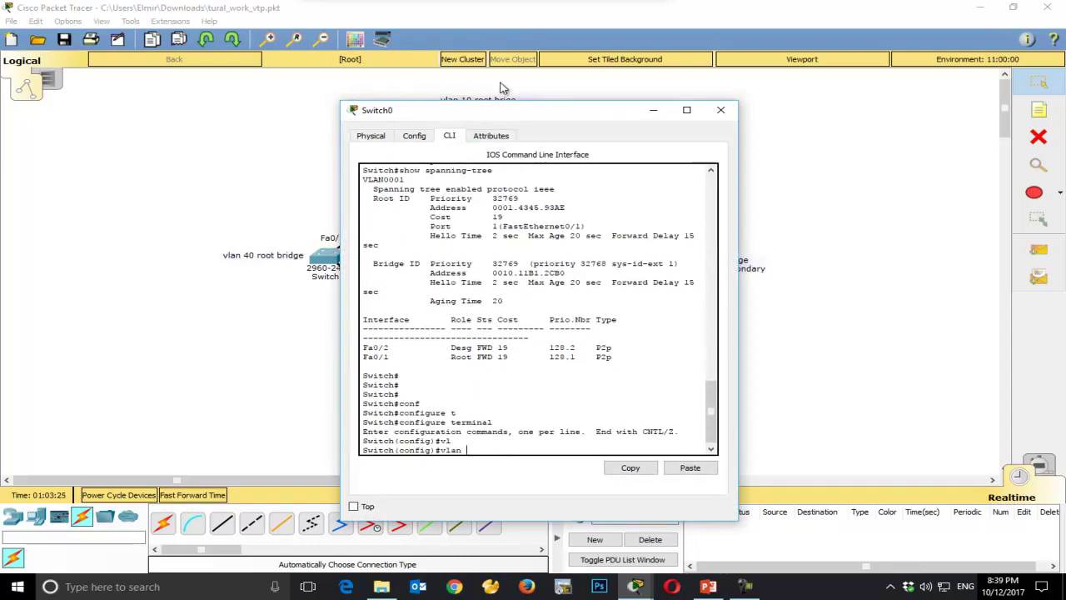
text(10)
key(Return)
text(vlan)#vla)
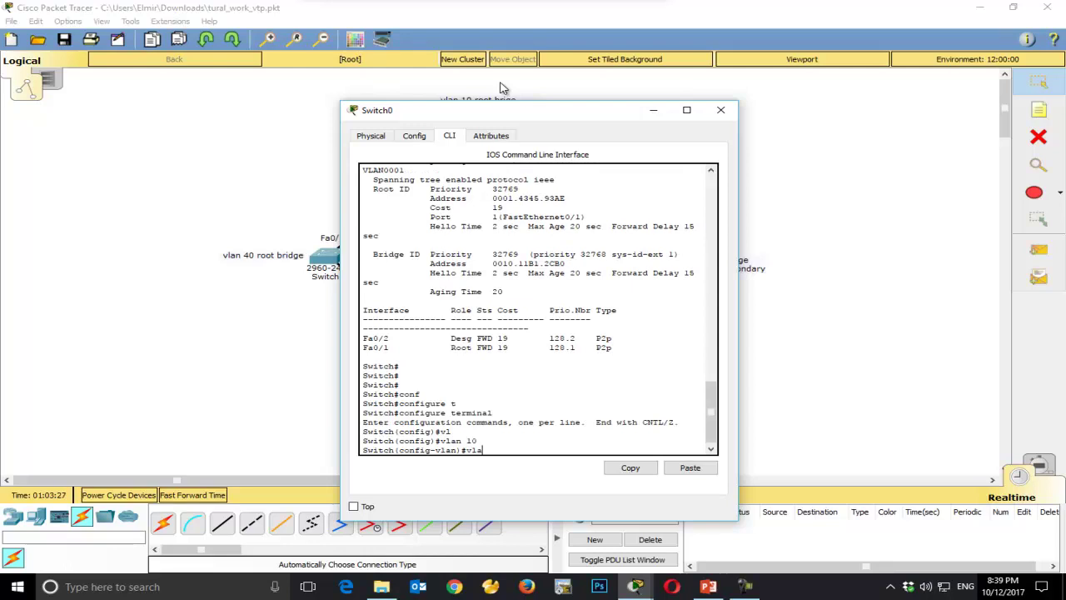
text(n 20)
key(Return)
text(vlan )
text(30)
key(Return)
text(vlan)
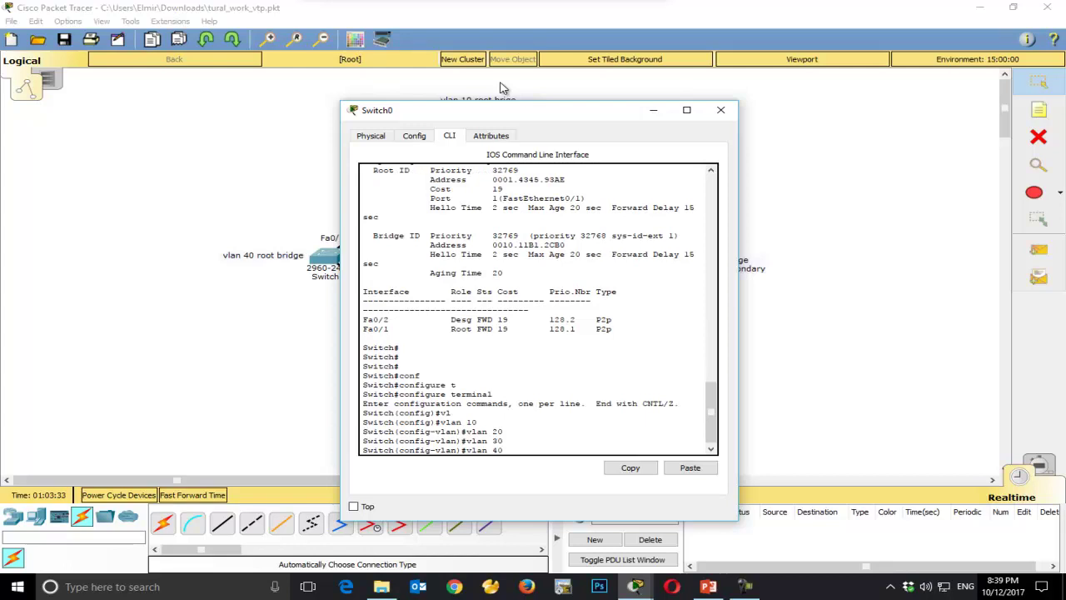
text( 40)
key(Return)
- Uncover the topology by moving Switch0's window aside, and set its interface f0/2 to switchport mode trunk
drag(488, 115, 726, 99)
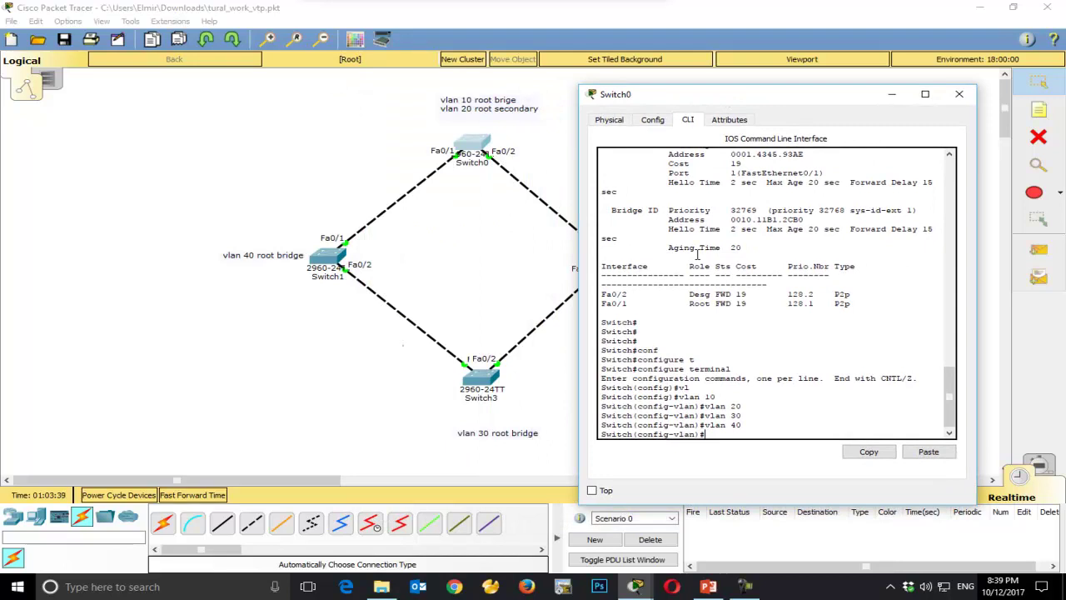
text(int f0/2)
key(Return)
text(swi)
key(Tab)
text(mo)
key(Tab)
text(tr)
key(Tab)
key(Return)
- Set Switch0's interface f0/1 to switchport mode trunk and close its window
key(Up)
key(Up)
key(BackSpace)
text(1)
key(Return)
text(switchport mode trunk)
key(Return)
key(Return)
key(Return)
key(Return)
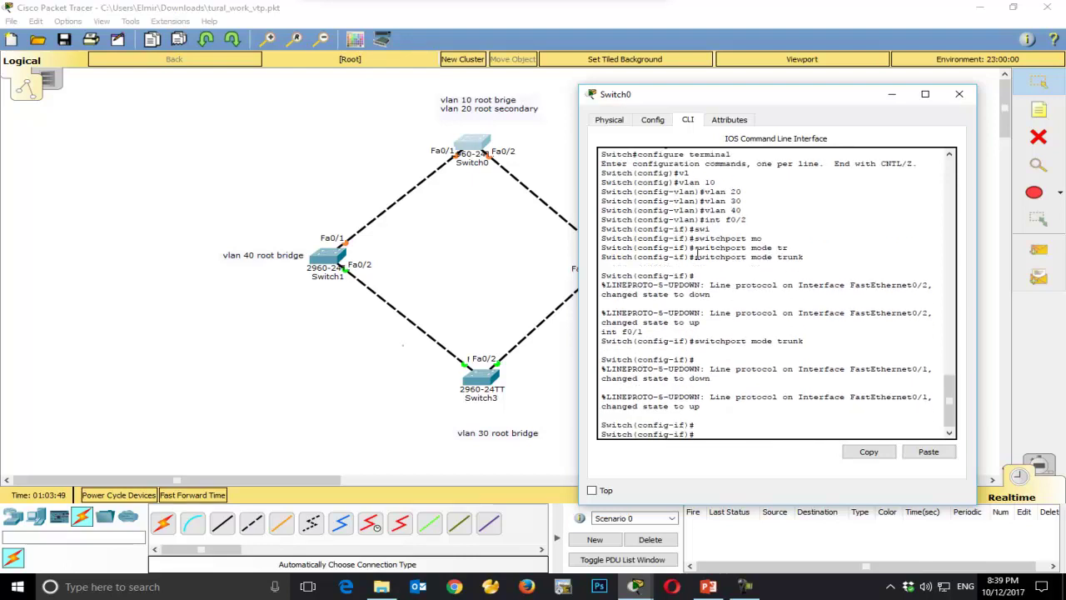
click(959, 95)
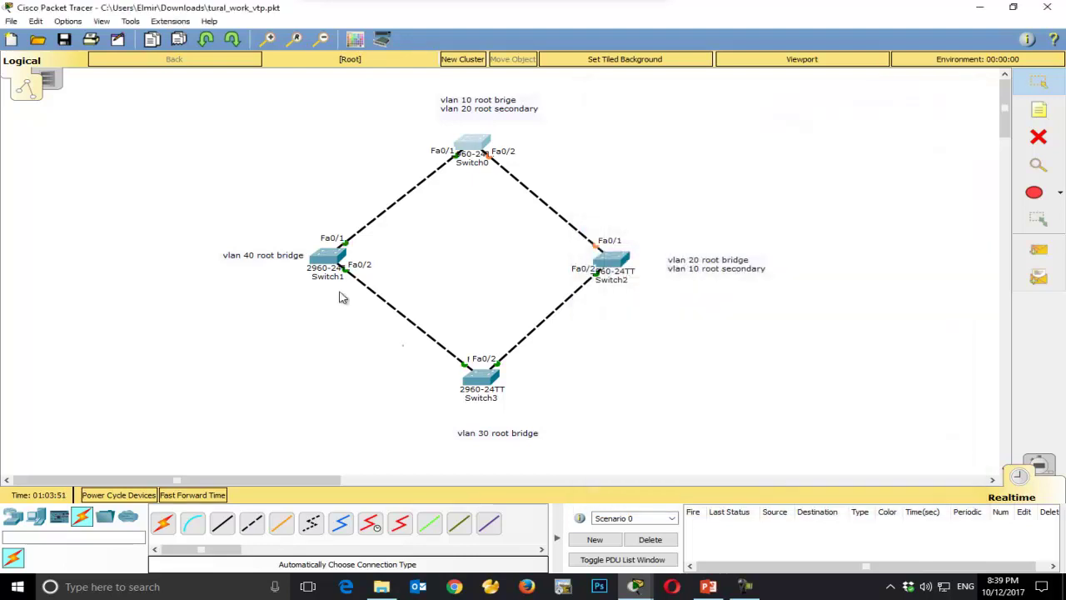
- Open Switch1's command line and enter global configuration mode with "configure terminal"
click(333, 268)
click(688, 392)
key(Return)
key(Return)
key(Return)
text(conf)
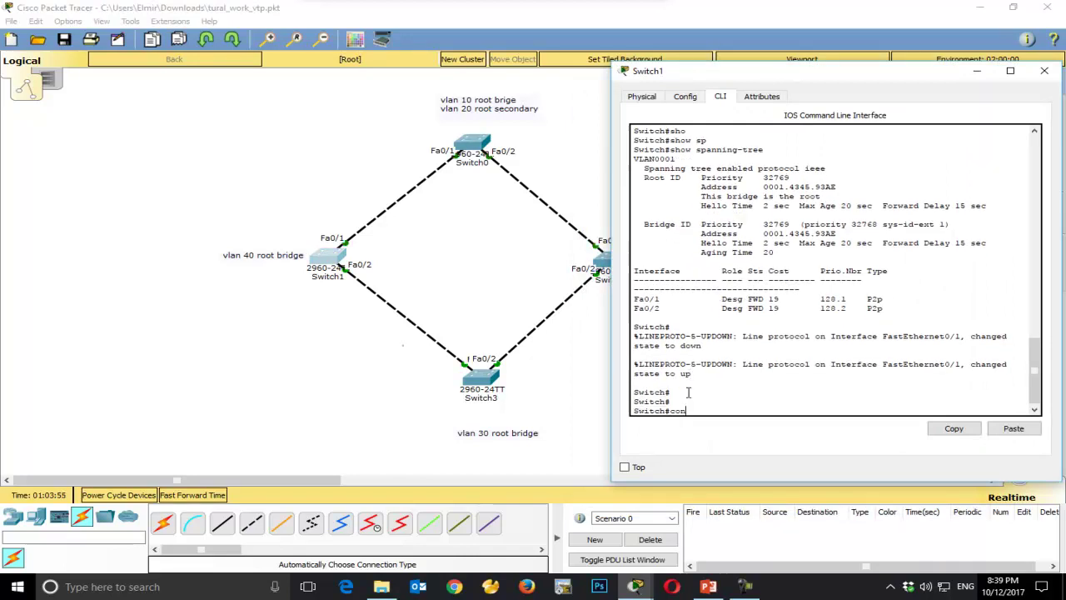
key(Tab)
text(t)
key(Tab)
key(Return)
- Create VLANs 10, 20, 30 and 40 on Switch1 and close its window
text(vl)
key(Tab)
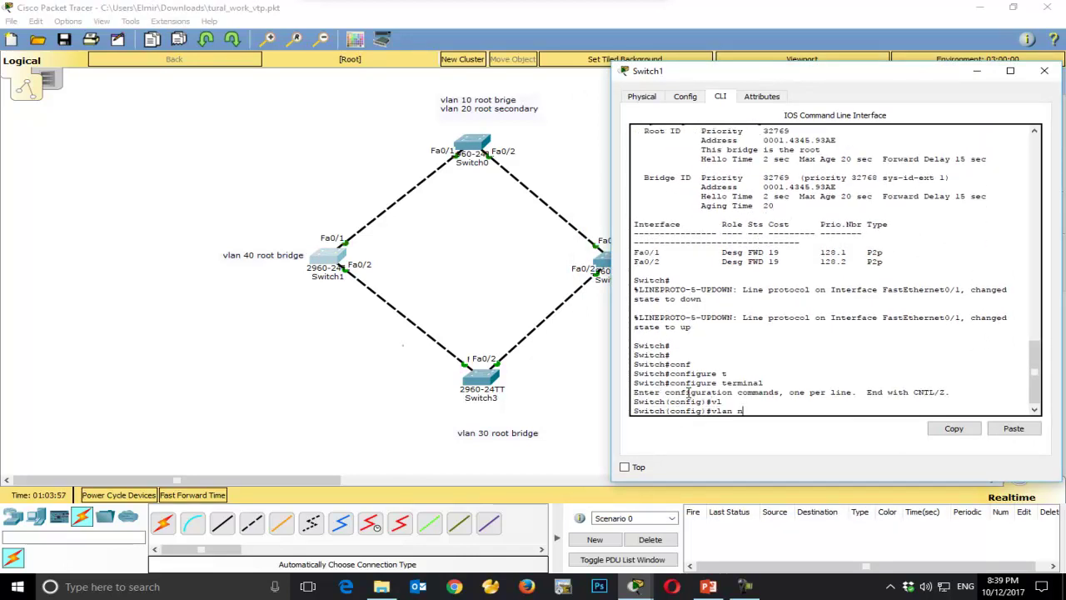
text(10)
key(Return)
text(vlan 10)
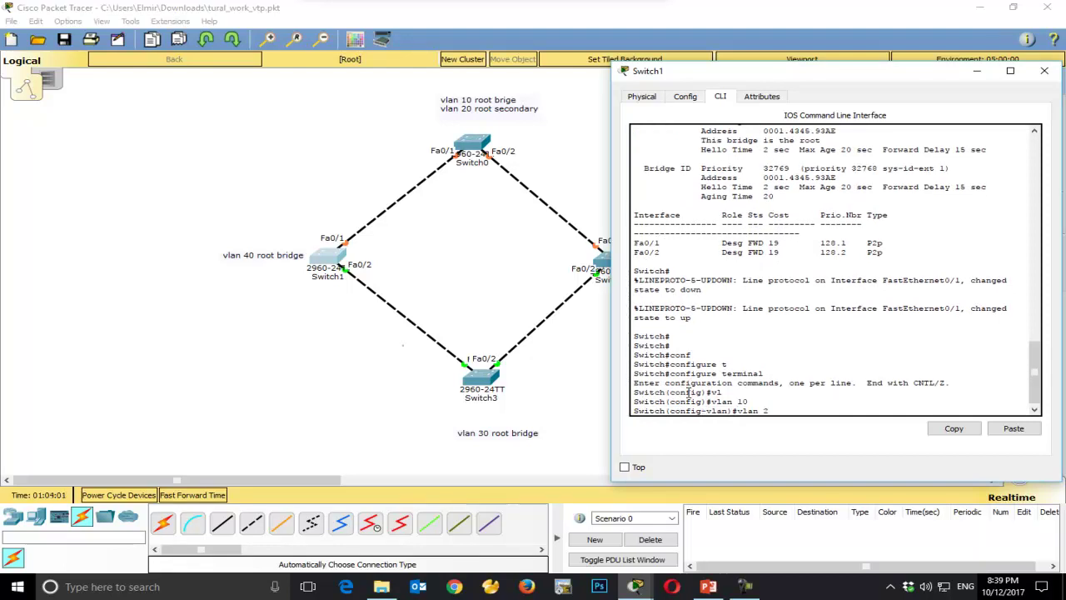
text( 20)
key(Return)
text(vlan 30)
key(Return)
text(vlan)
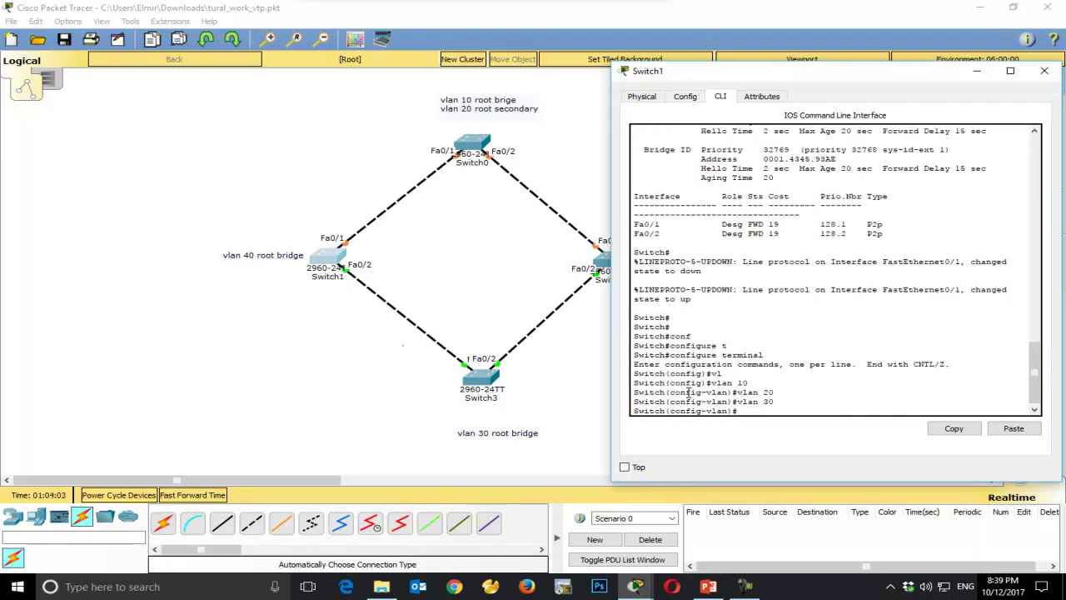
text( 40)
key(Return)
key(Return)
key(Return)
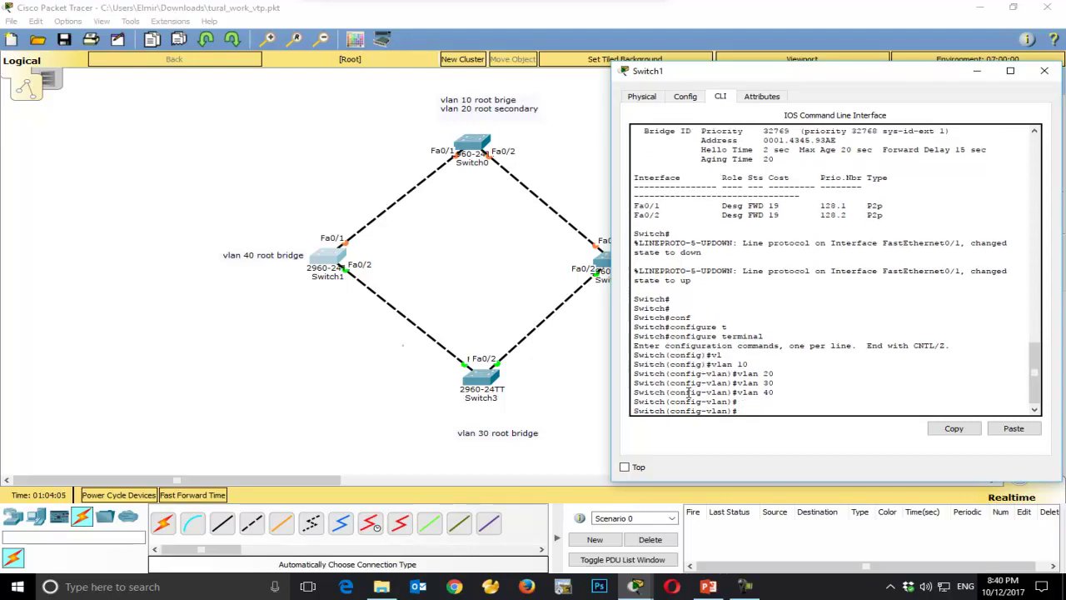
click(1044, 71)
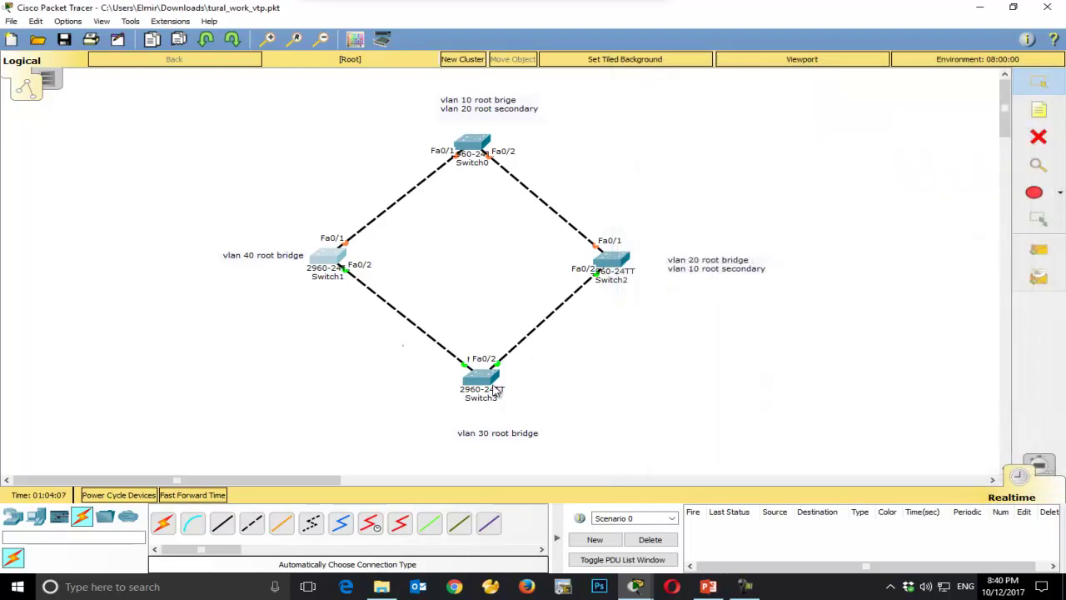
- Open Switch3's command line, move its window clear of the topology, and enter global configuration mode
click(492, 381)
drag(476, 119, 735, 97)
key(Return)
key(Return)
text(configure terminal)
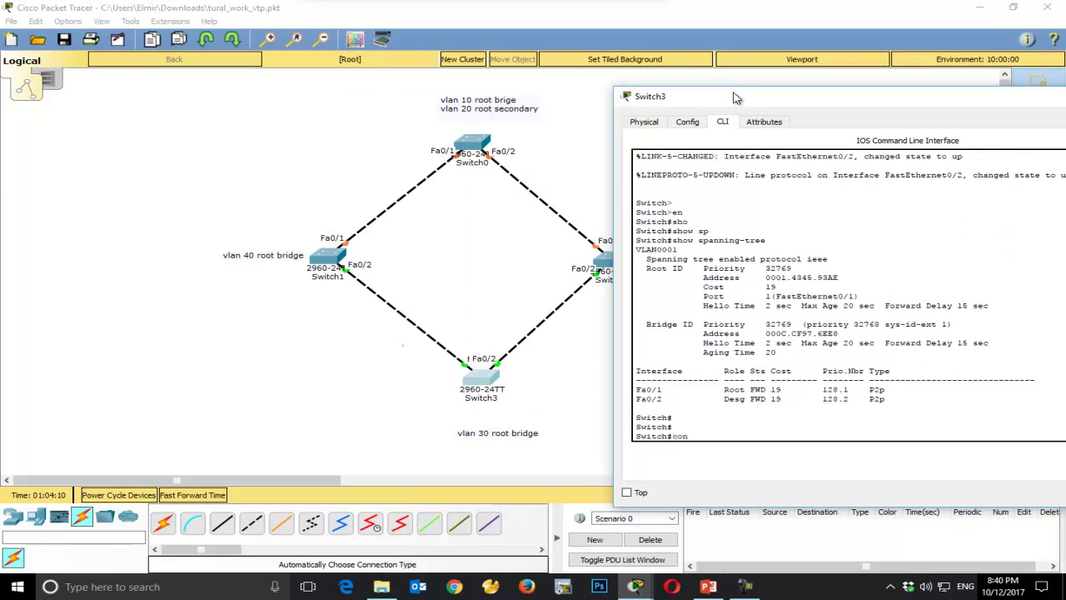
key(Tab)
text(t)
key(Tab)
key(Return)
- Create VLANs 10, 20, 30 and 40 on Switch3
text(vl)
key(Tab)
text(n 10)
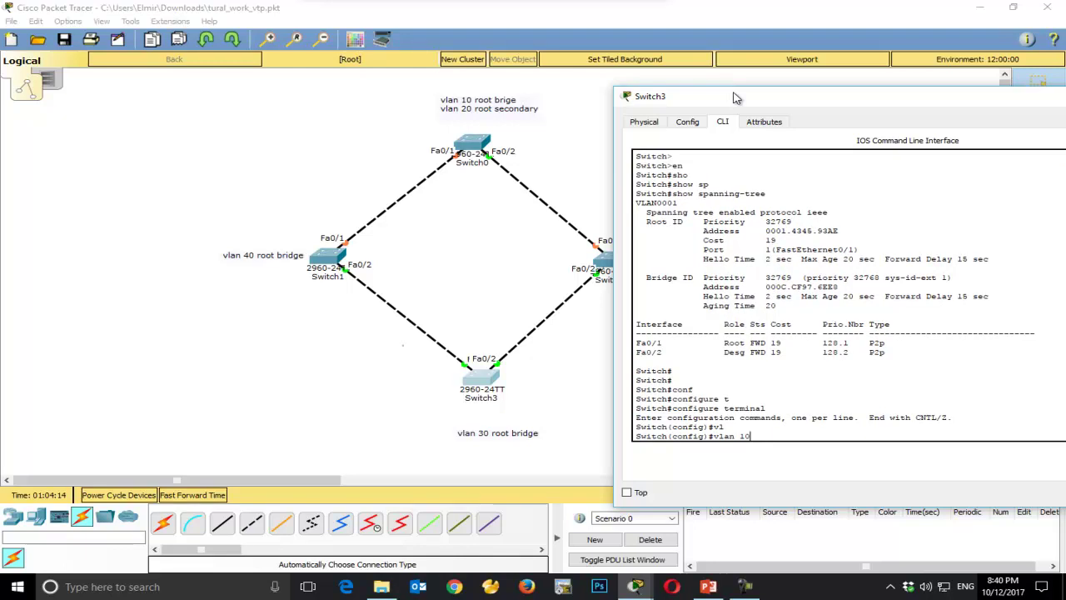
key(Return)
key(Up)
text(20)
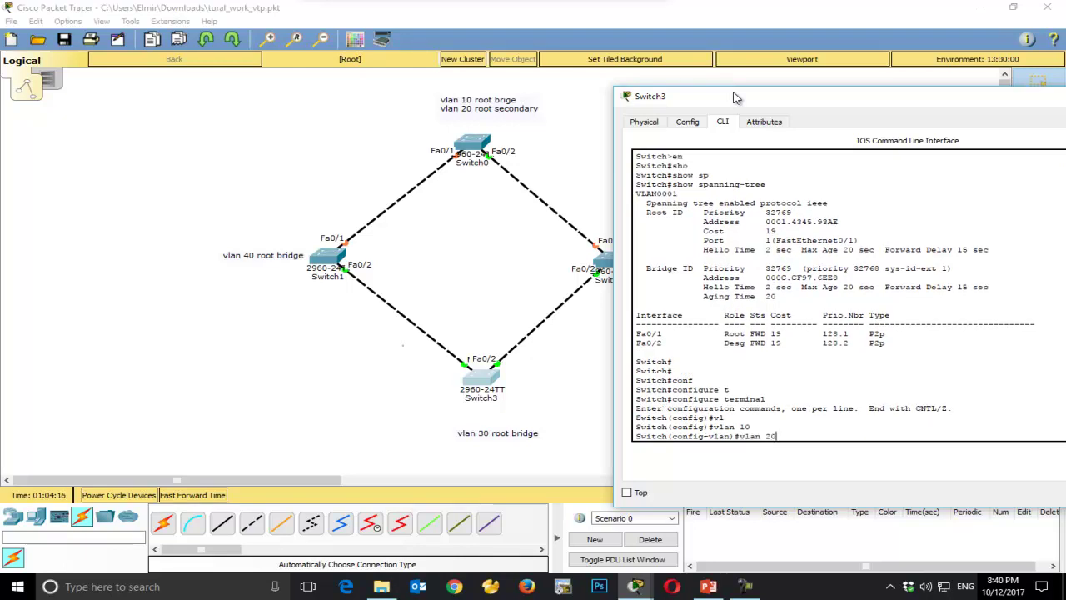
key(Return)
key(Up)
key(BackSpace)
key(BackSpace)
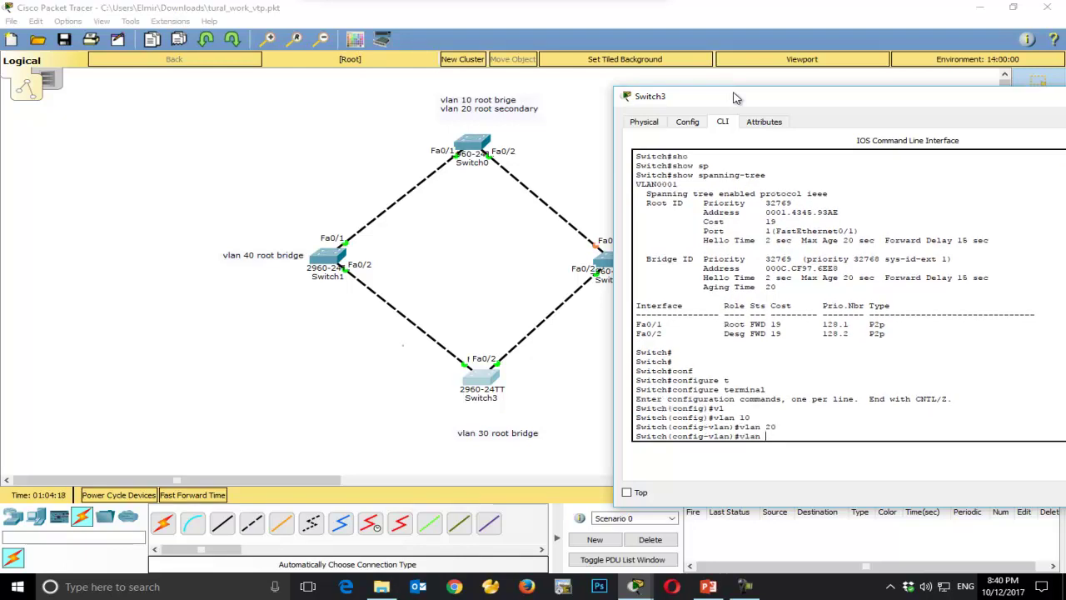
text(30)
key(Return)
key(Up)
key(BackSpace)
text(40)
key(Return)
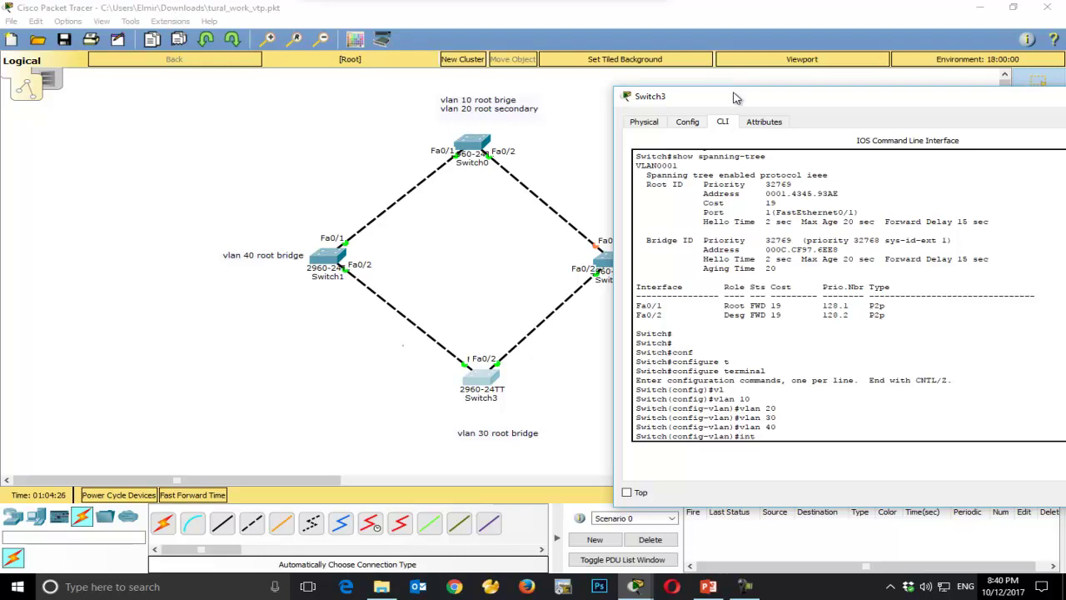
- Set Switch3's interface f0/2 to switchport mode trunk
text(int f0/2)
key(Return)
text(swi)
key(Tab)
text(mop)
key(Tab)
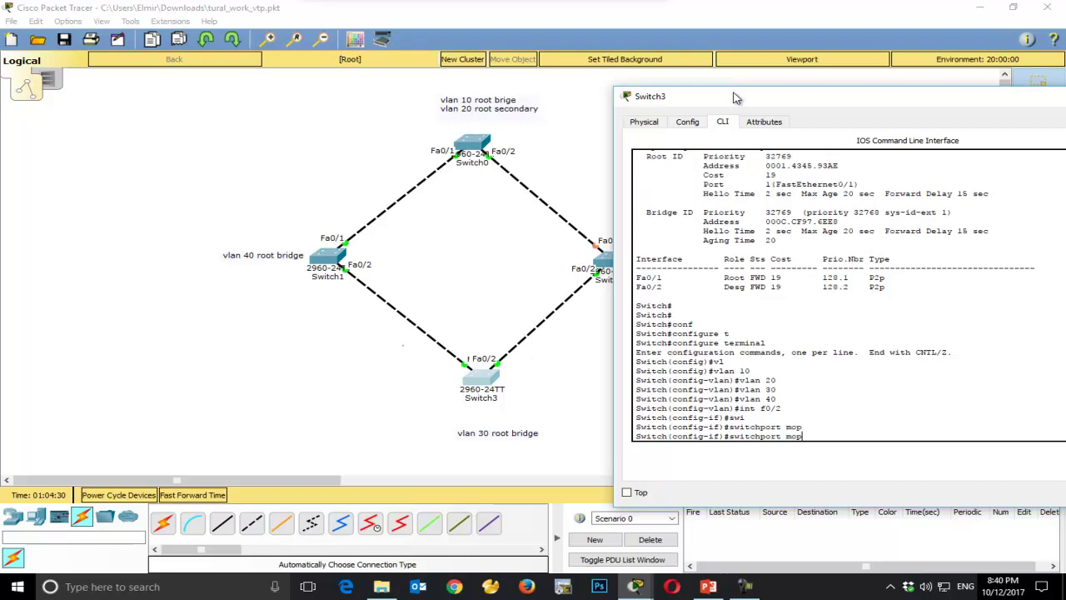
key(Tab)
text(t)
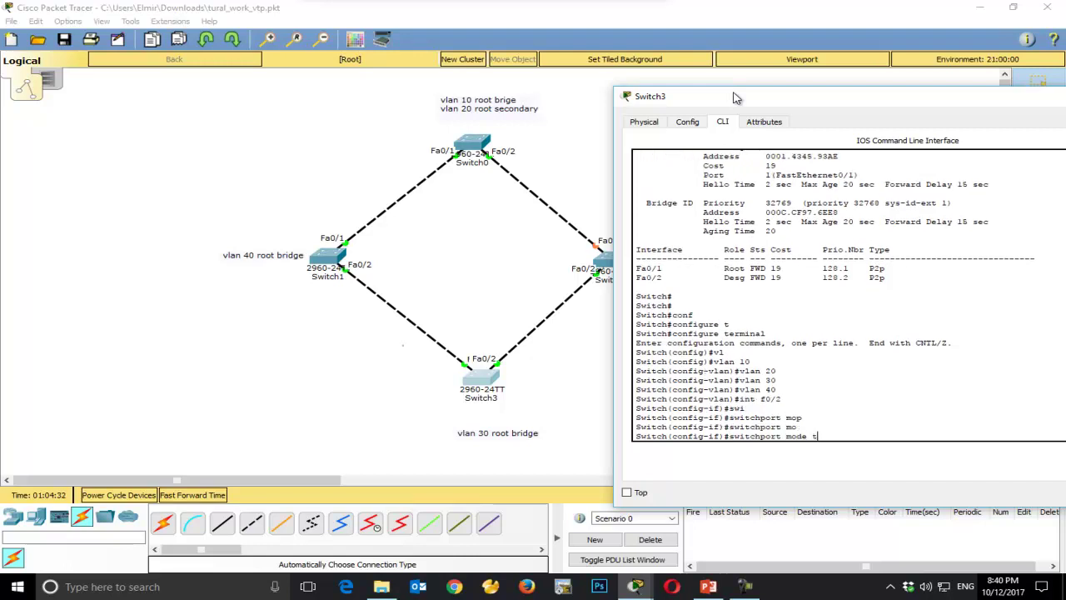
text(r)
key(Tab)
key(Return)
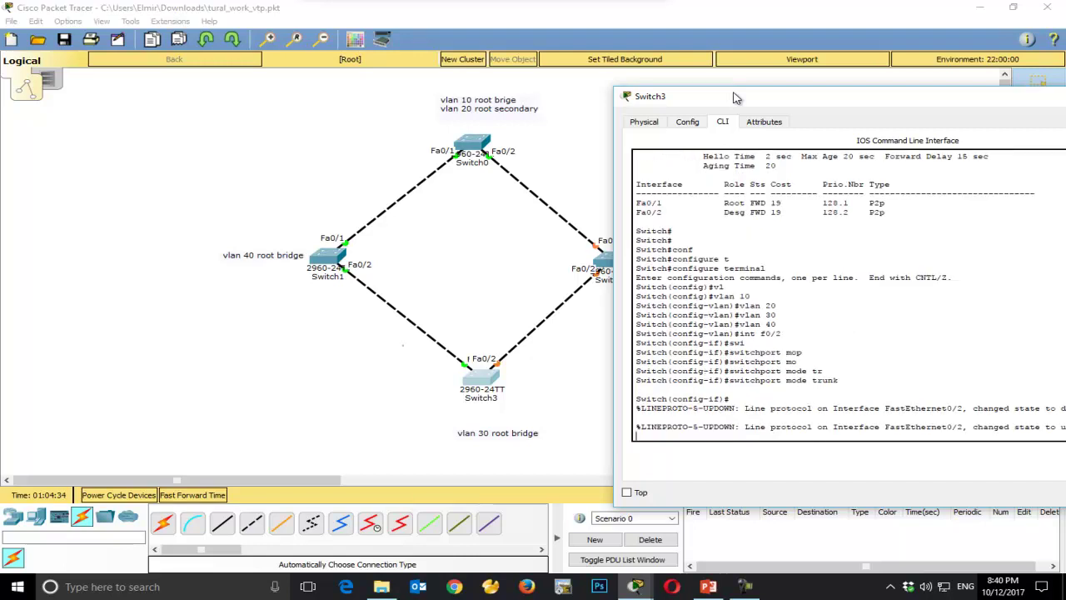
- Set Switch3's interface f0/1 to switchport mode trunk and close its window
text(int f0/2)
key(BackSpace)
text(1)
key(Return)
text(switchport mode trunk)
key(Return)
key(Return)
key(Return)
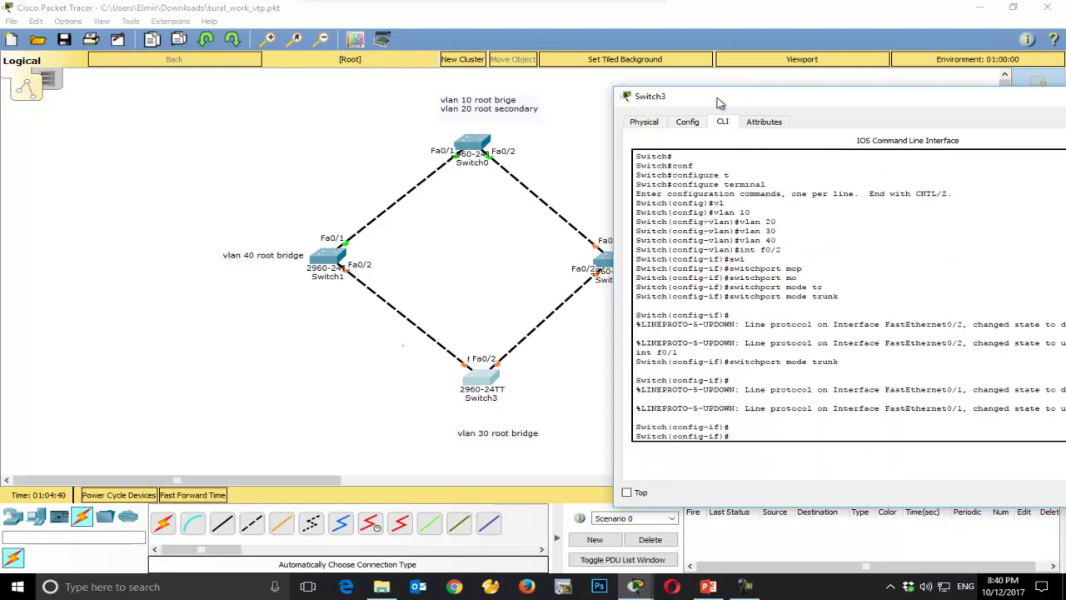
drag(961, 97, 682, 106)
click(913, 96)
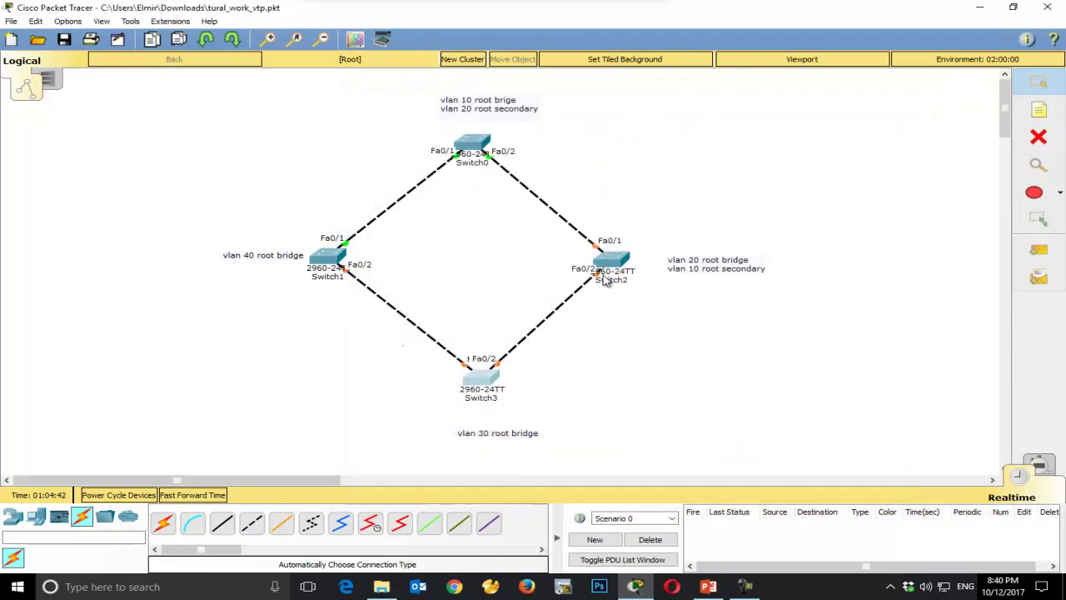
- Open Switch2's command line and enter global configuration mode with "configure terminal"
click(601, 275)
key(Return)
key(Return)
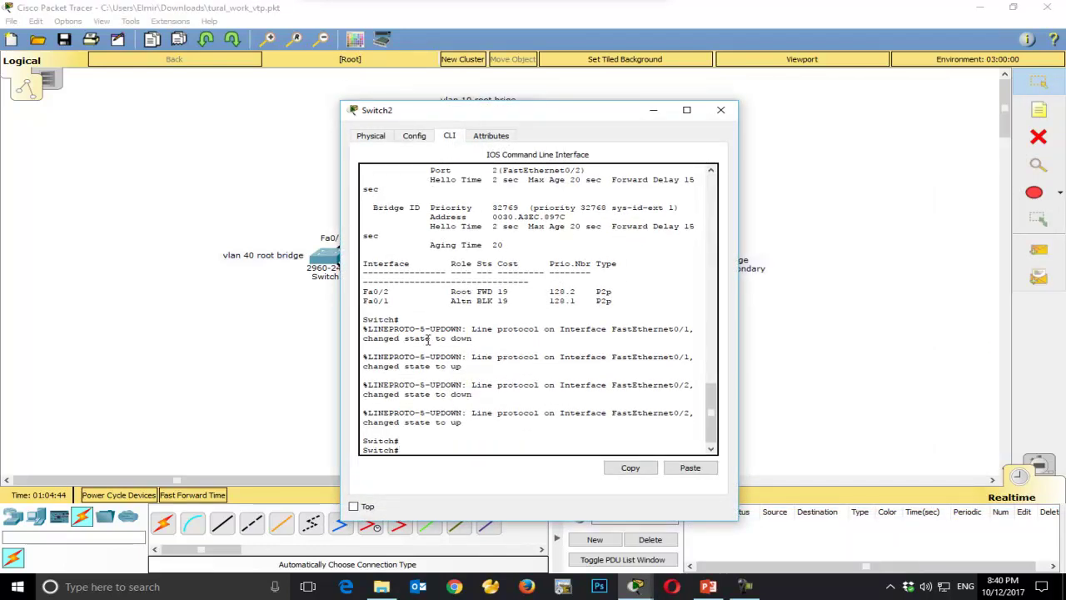
key(Return)
text(configure terminal)
key(Tab)
text(t)
key(Tab)
key(Return)
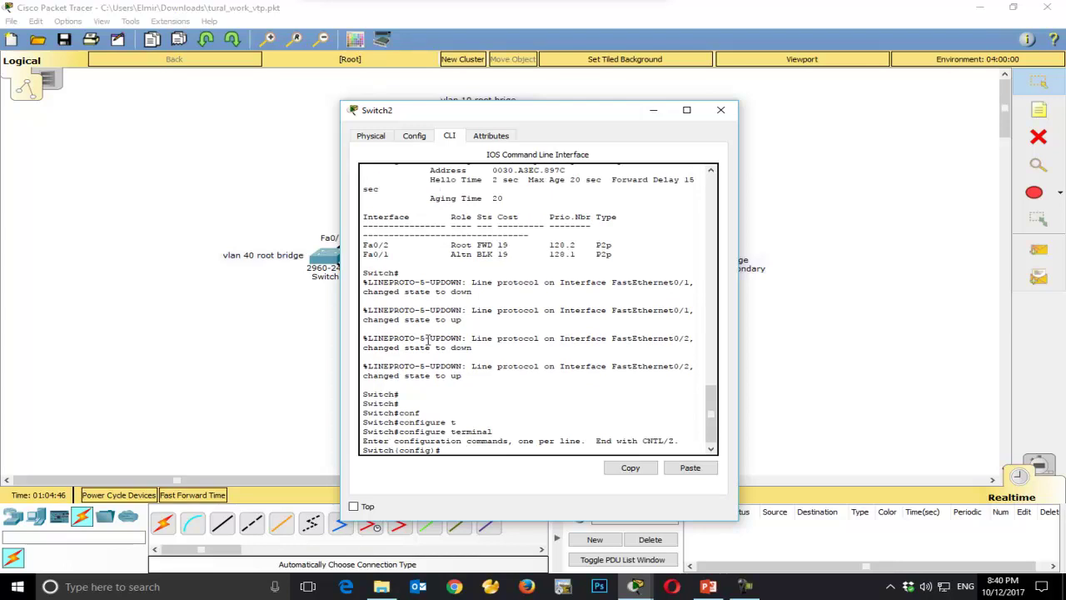
- Create VLANs 10, 20, 30 and 40 on Switch2 and close its window
text(vl)
key(Tab)
text(10)
key(Return)
text(vlan 20)
key(Return)
text(vlan )
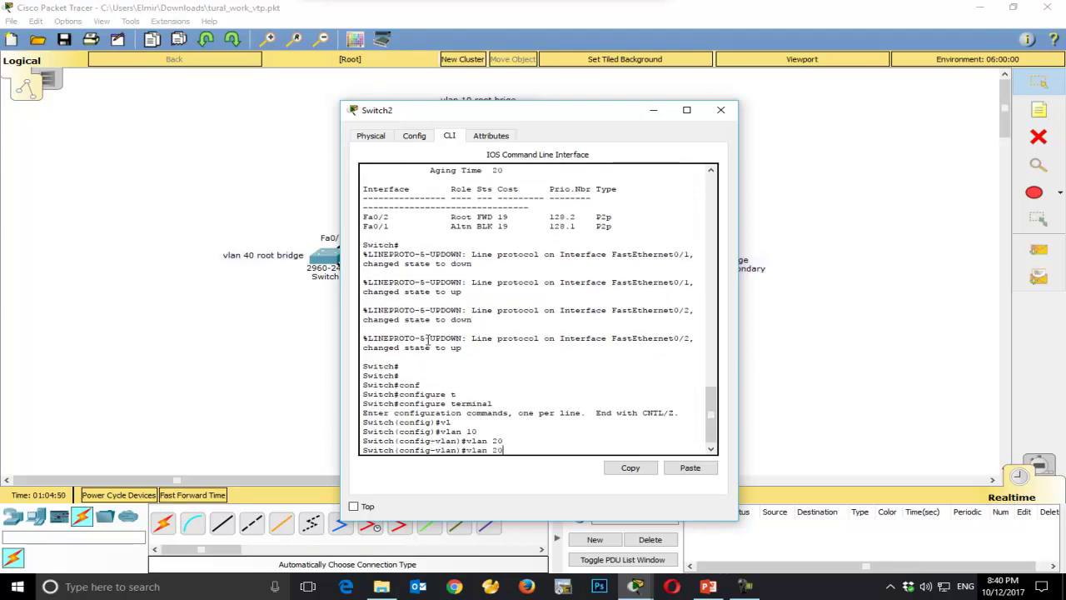
text(30)
key(Return)
key(Up)
key(Return)
key(Return)
key(Return)
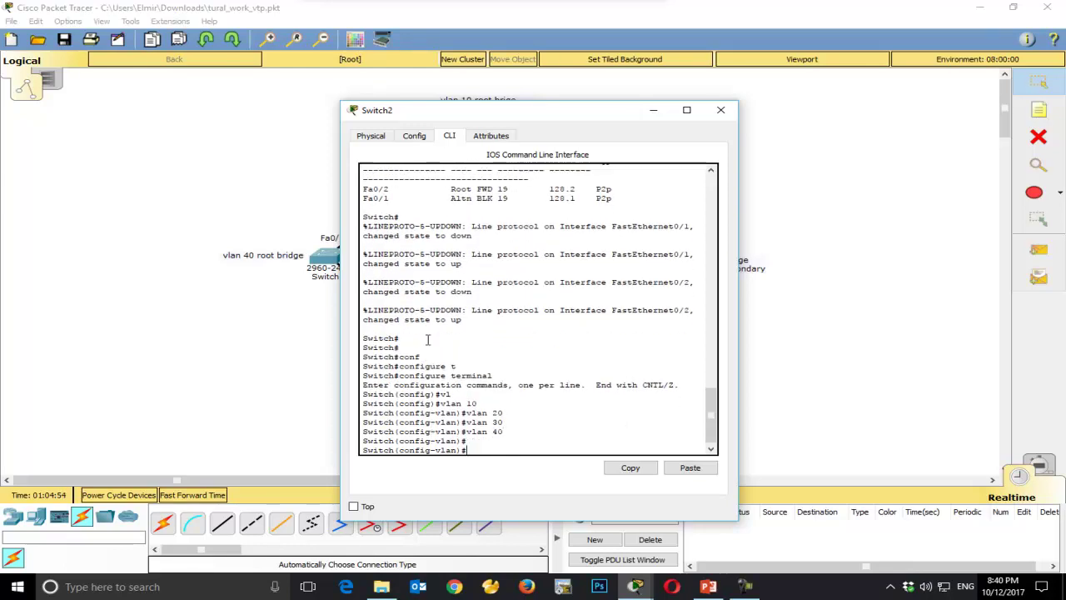
click(720, 110)
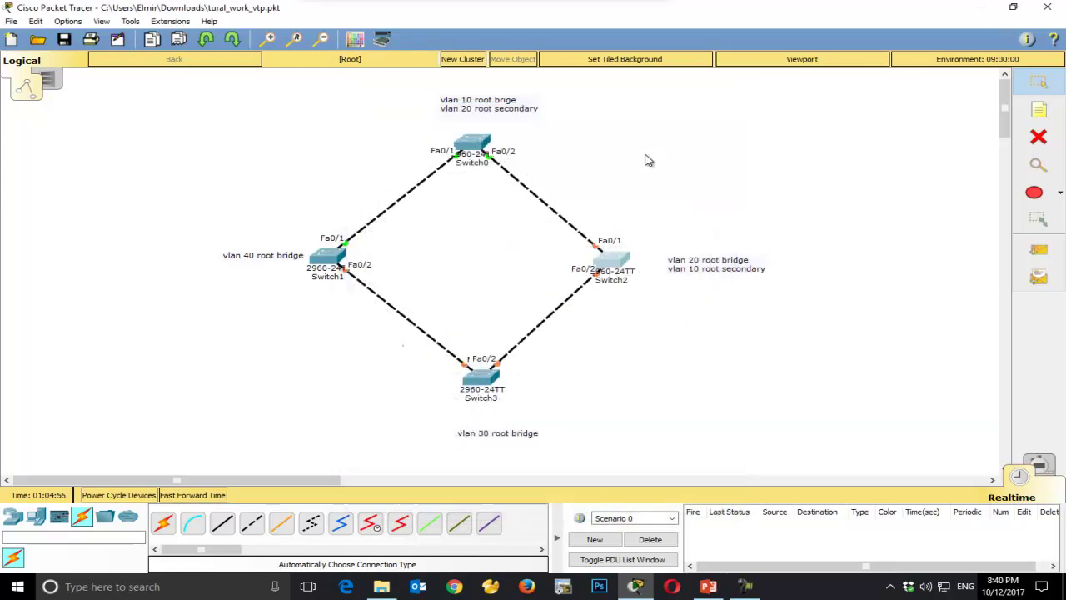
- Open Switch0's command line, leave configuration mode and display its full spanning-tree status with "show spanning-tree"
click(476, 152)
key(ctrl+z)
key(Return)
key(Return)
text(show)
key(Tab)
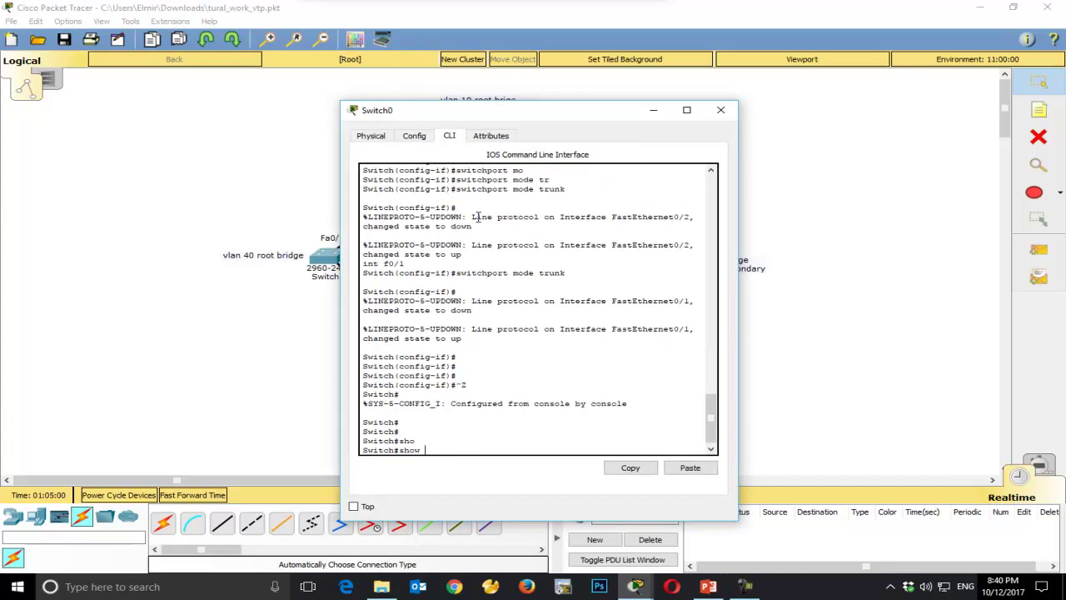
text(sp)
key(Tab)
key(Return)
key(Return)
key(Return)
key(Return)
key(Return)
key(Return)
key(Return)
key(Return)
key(Return)
key(Return)
key(Return)
key(Return)
key(Return)
key(Return)
key(Return)
key(Return)
key(Return)
key(Return)
key(Return)
key(Return)
key(Return)
scroll(478, 216, up, 20)
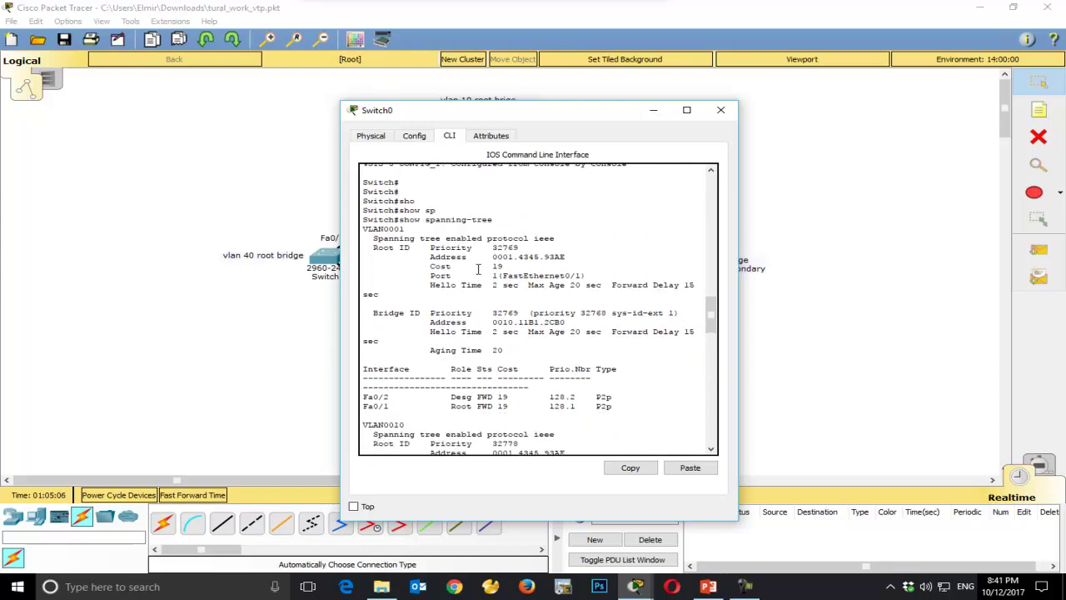
- Review the VLAN 10 and VLAN 20 sections of Switch0's spanning-tree output
scroll(478, 268, down, 6)
drag(436, 277, 366, 265)
scroll(371, 250, down, 8)
drag(364, 218, 469, 268)
click(470, 268)
drag(366, 218, 712, 347)
click(437, 195)
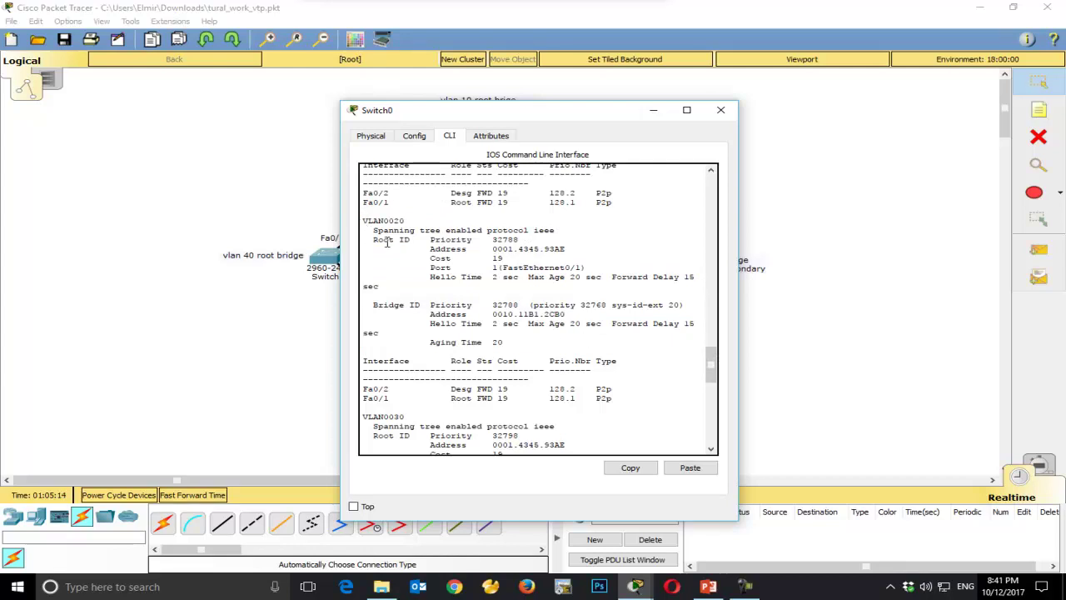
drag(364, 224, 736, 410)
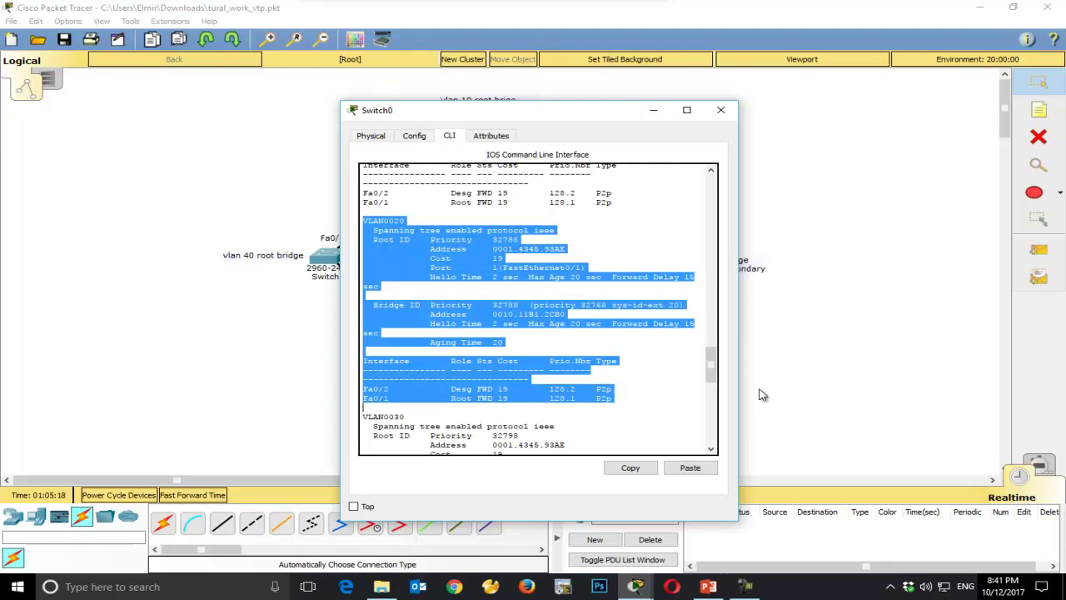
click(604, 376)
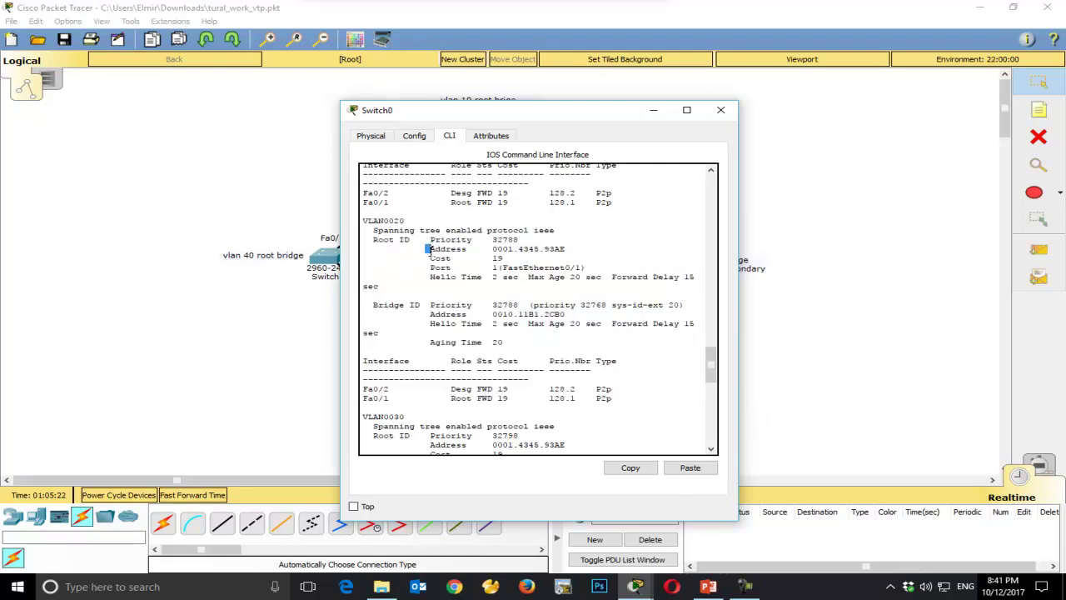
- Compare the Root ID address with the Bridge ID address in Switch0's VLAN 20 output
drag(425, 249, 566, 250)
drag(429, 314, 576, 317)
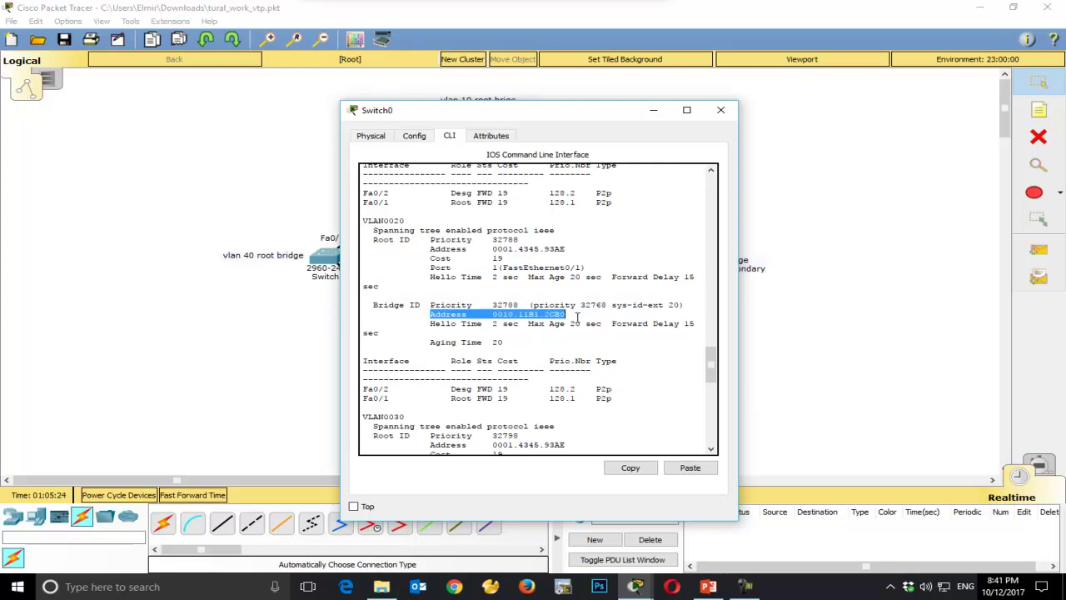
drag(556, 250, 448, 250)
drag(463, 305, 577, 316)
click(575, 313)
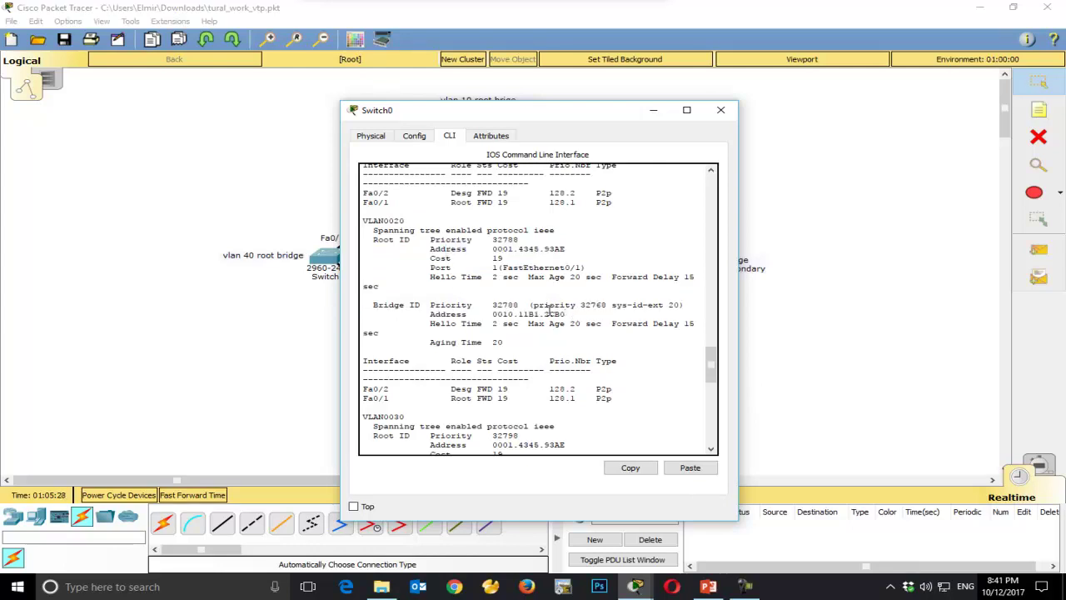
- Compare the Root ID and Bridge ID priorities in Switch0's VLAN 20 output and close the switch window
double_click(510, 305)
drag(518, 239, 492, 240)
drag(491, 307, 518, 309)
drag(516, 240, 531, 261)
drag(366, 296, 535, 326)
drag(431, 239, 611, 333)
drag(366, 241, 425, 282)
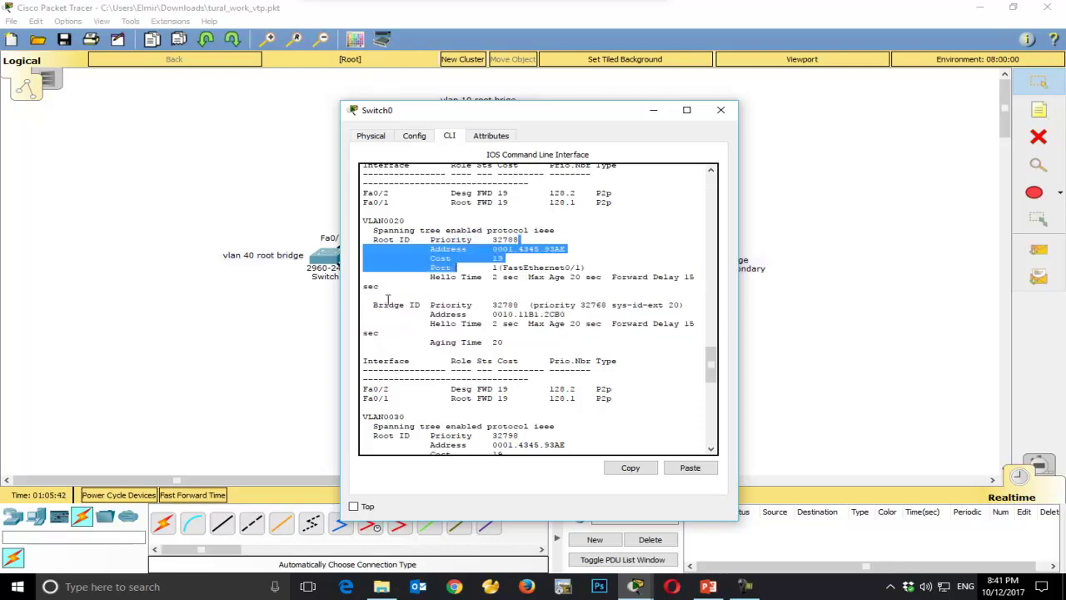
drag(368, 304, 488, 307)
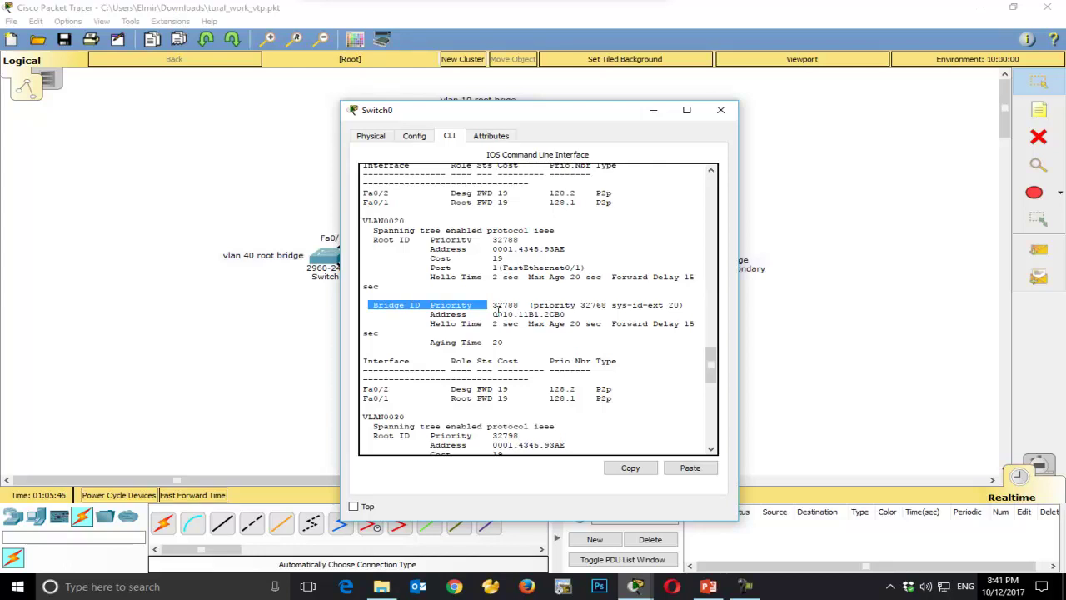
click(720, 110)
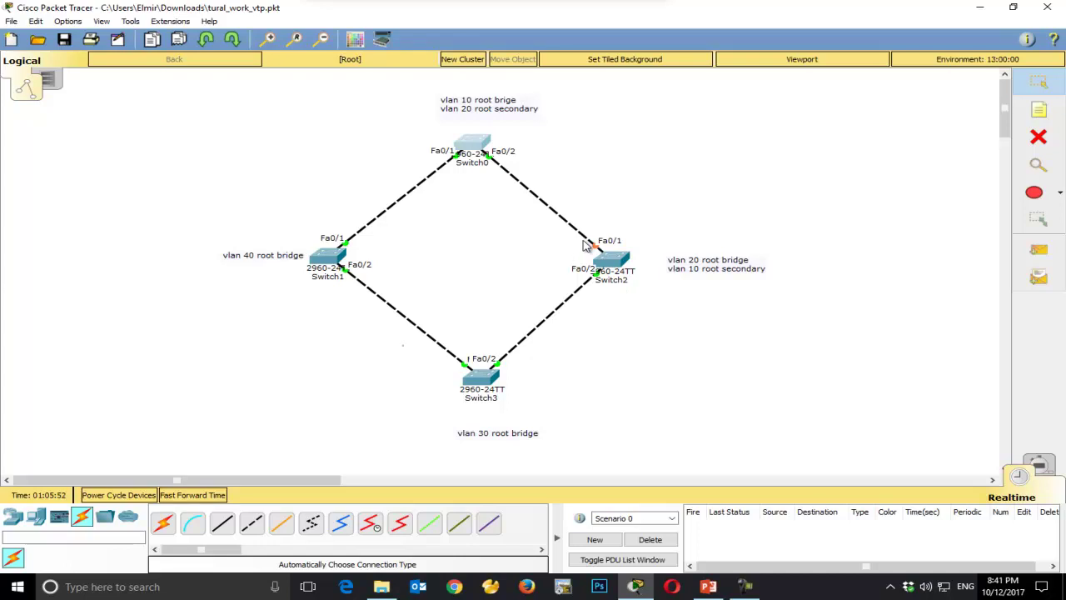
- Display only VLAN 20's spanning-tree status on Switch0 with "show spanning-tree vlan 20" and close its window
click(484, 150)
text(sho)
key(Tab)
text(sp)
key(Tab)
text(vl;)
key(Tab)
key(BackSpace)
key(Tab)
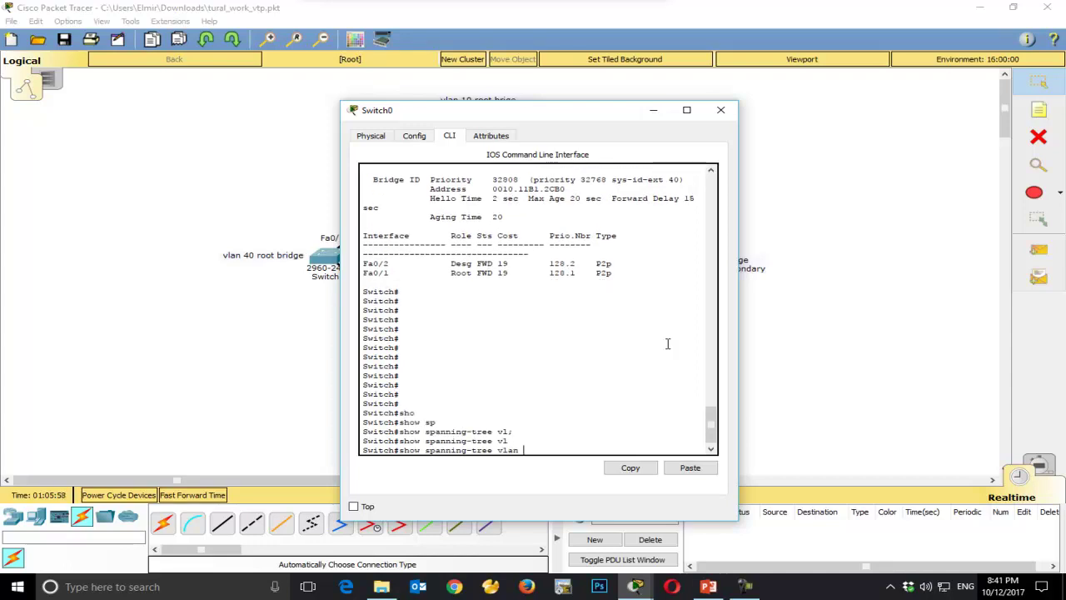
text(20)
key(Return)
key(Return)
key(Return)
key(Return)
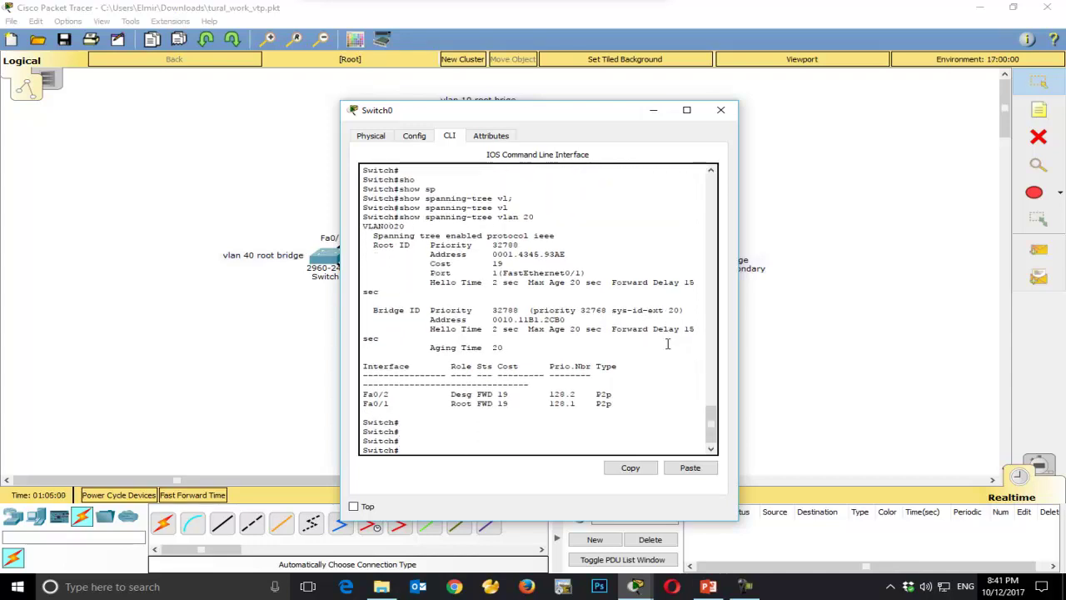
click(720, 109)
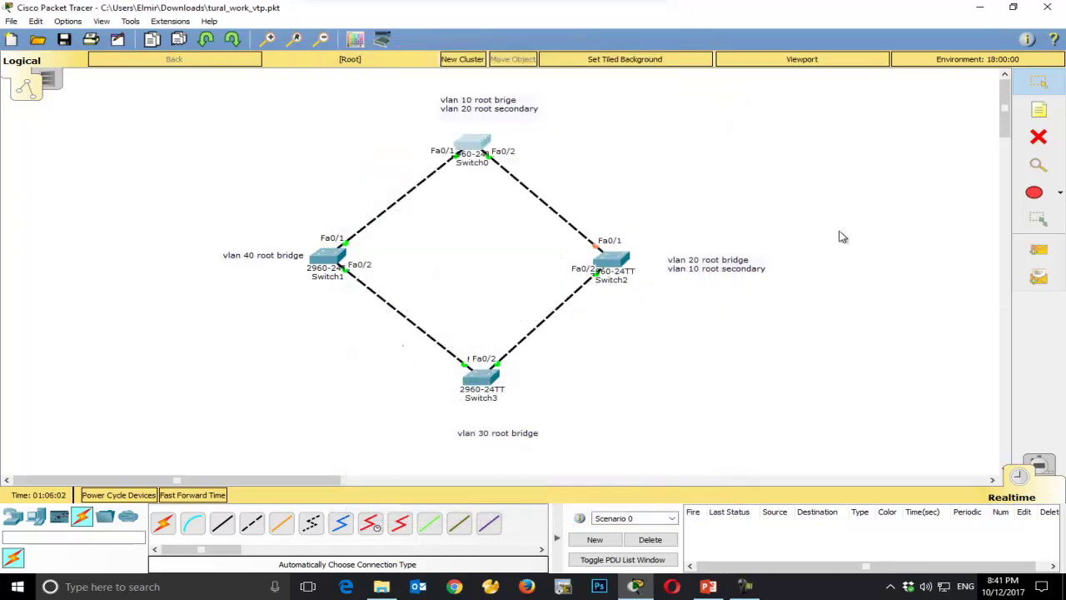
- Check Switch0's root bridge label, reopen its command line and run "show spanning-tree vlan 10"
drag(414, 88, 557, 133)
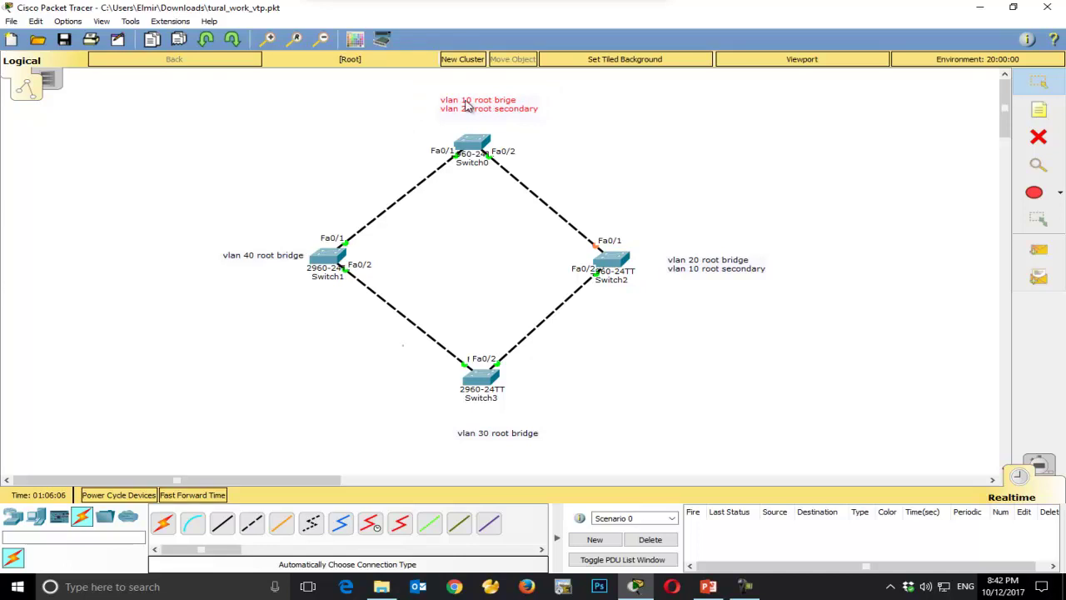
click(432, 126)
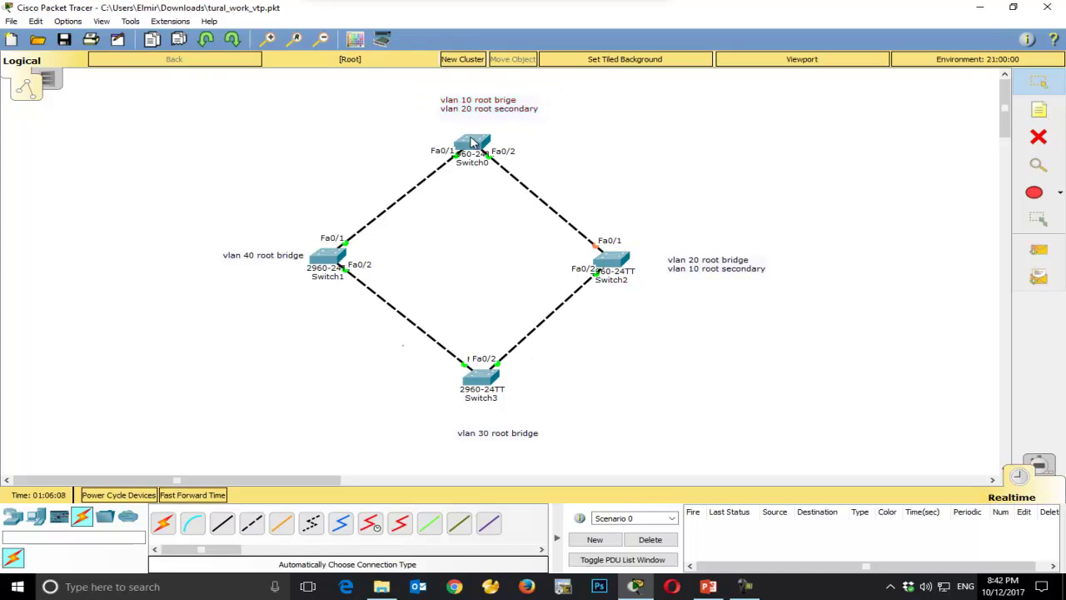
click(471, 144)
click(585, 280)
text(sho)
key(Tab)
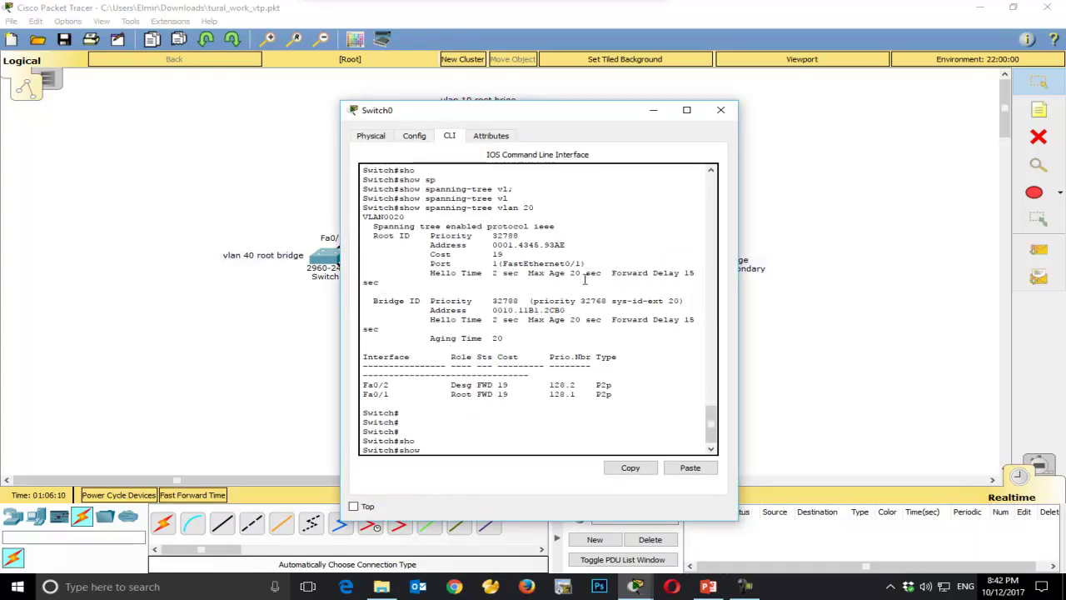
text(sp)
key(Tab)
text(vl)
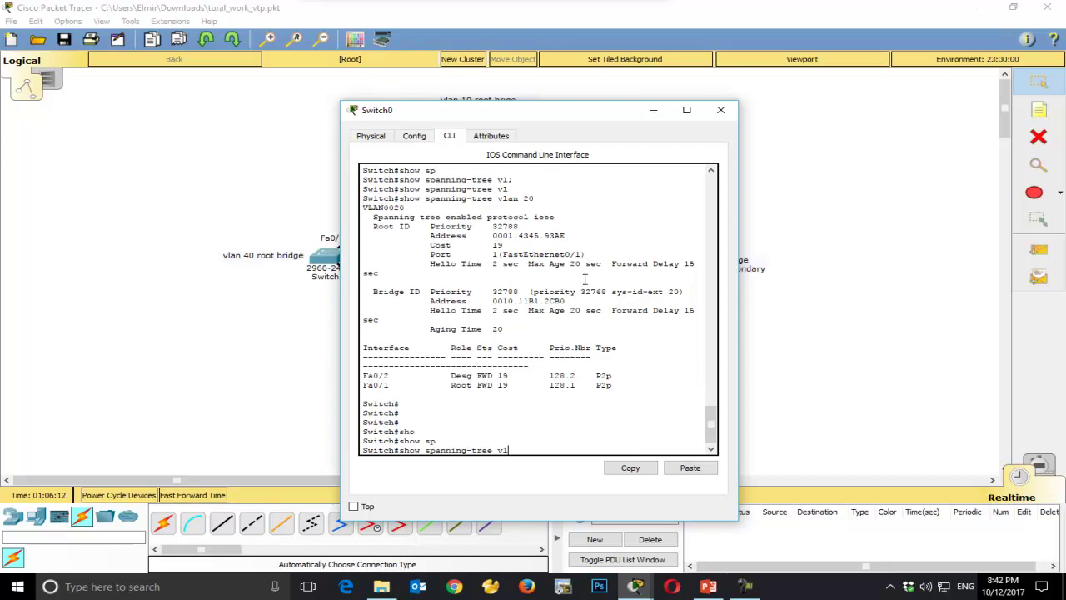
key(Tab)
text(10)
key(Return)
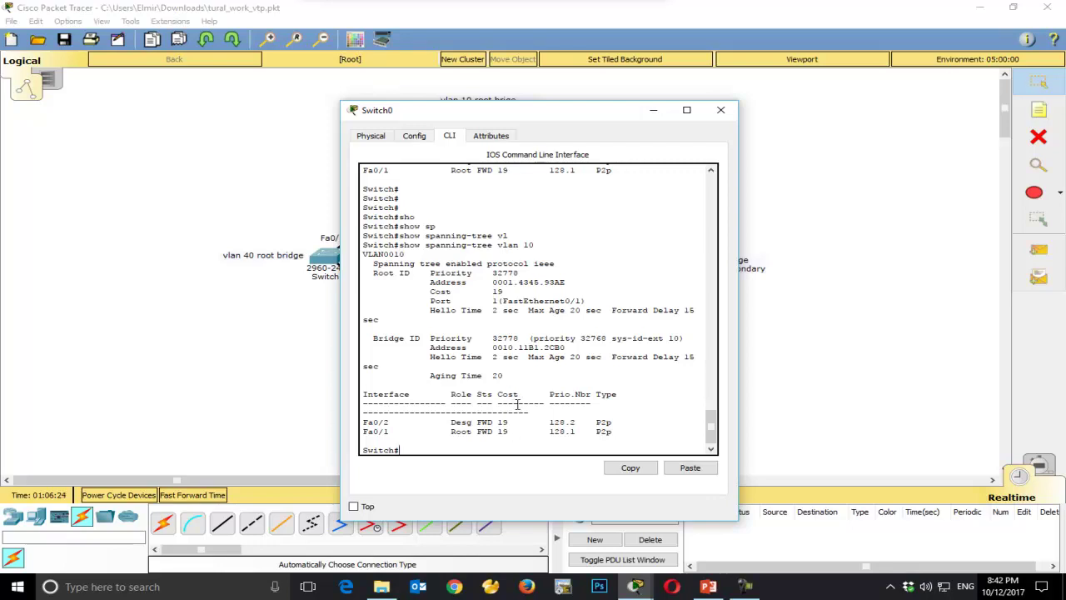
click(745, 587)
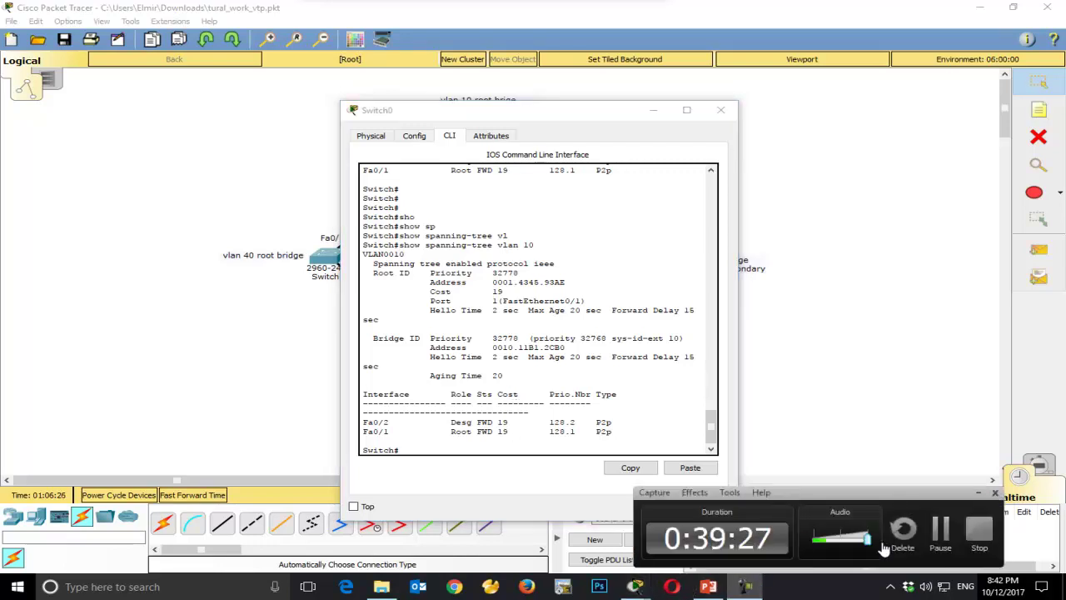
click(583, 458)
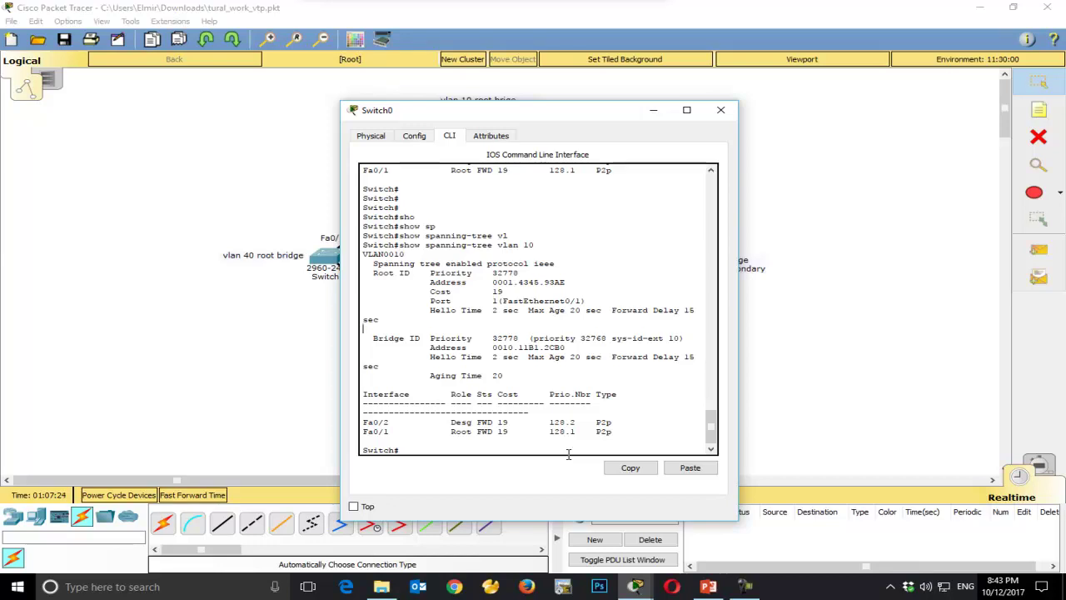
- Compare the Root ID and Bridge ID addresses and priorities in Switch0's VLAN 10 output
click(493, 282)
drag(566, 282, 502, 284)
click(502, 289)
drag(508, 348, 504, 350)
drag(455, 245, 566, 247)
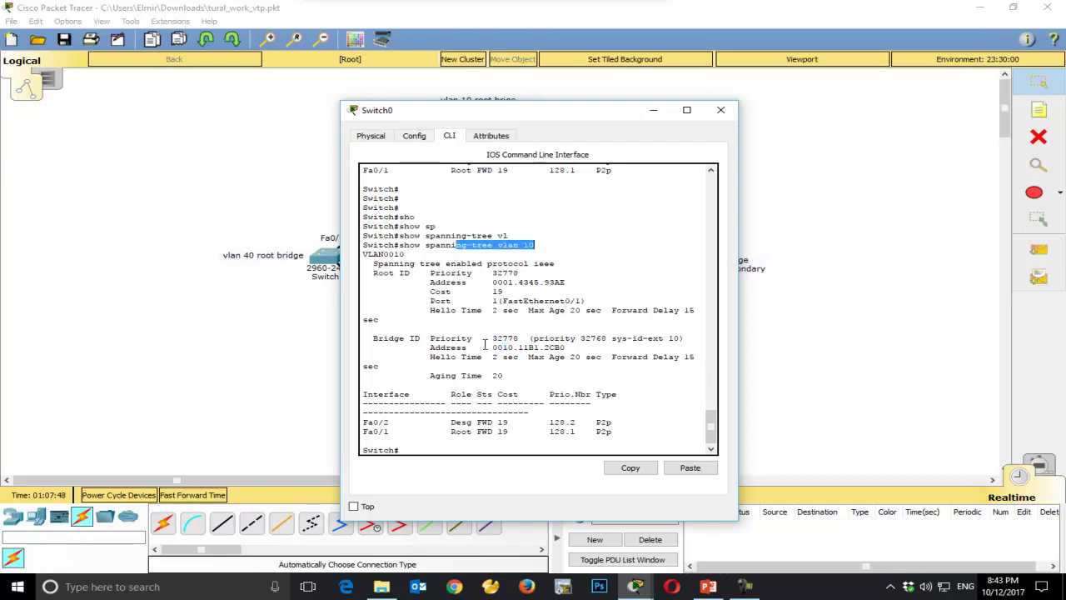
drag(489, 273, 531, 275)
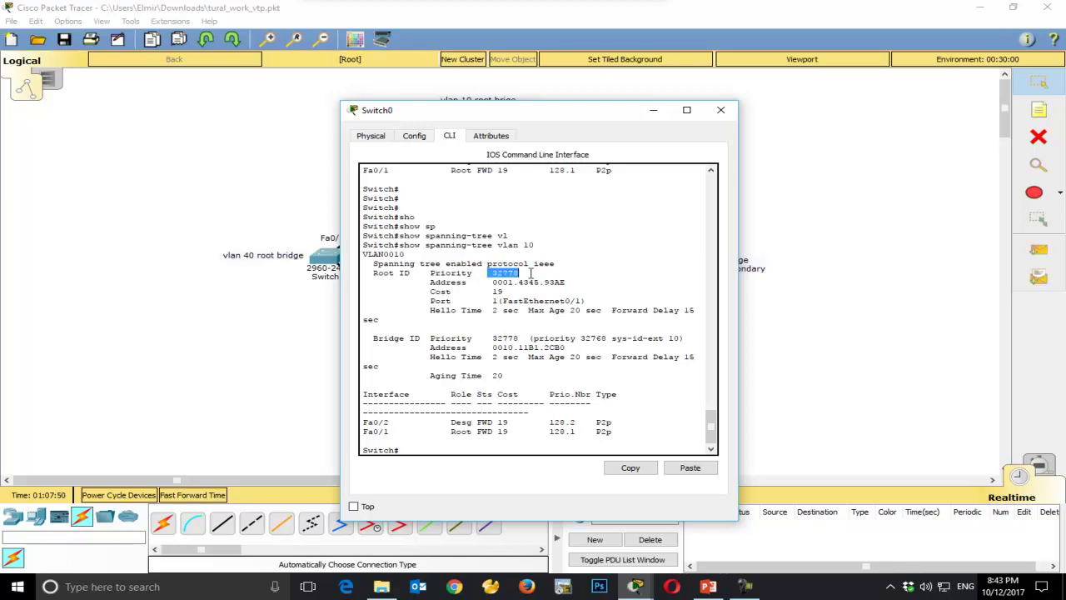
drag(481, 339, 581, 340)
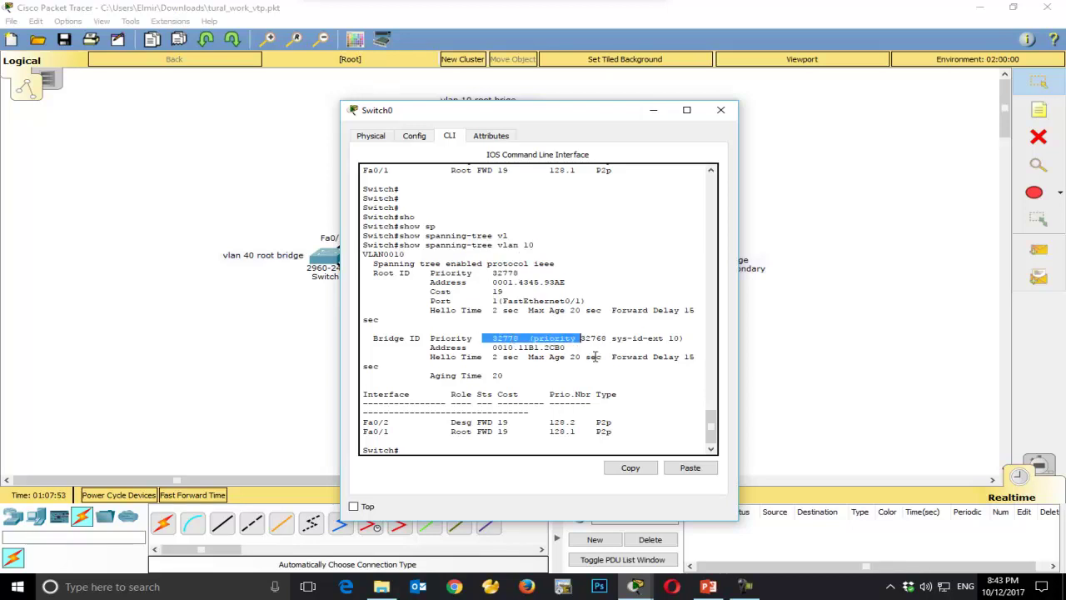
click(543, 435)
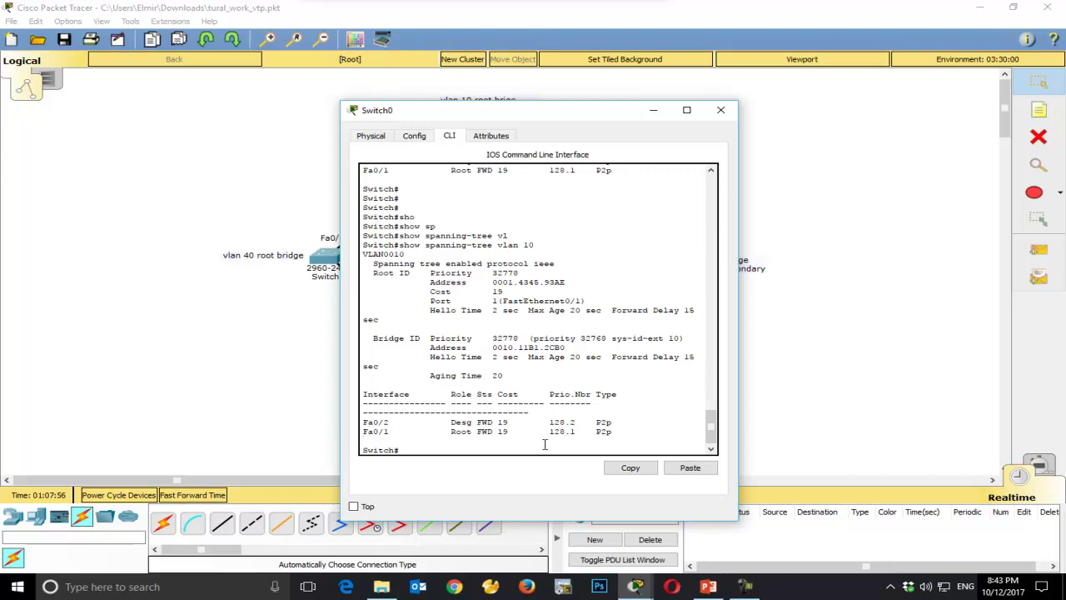
- Enter global configuration mode on Switch0 with "configure terminal"
text(co)
key(Tab)
text(n)
key(Tab)
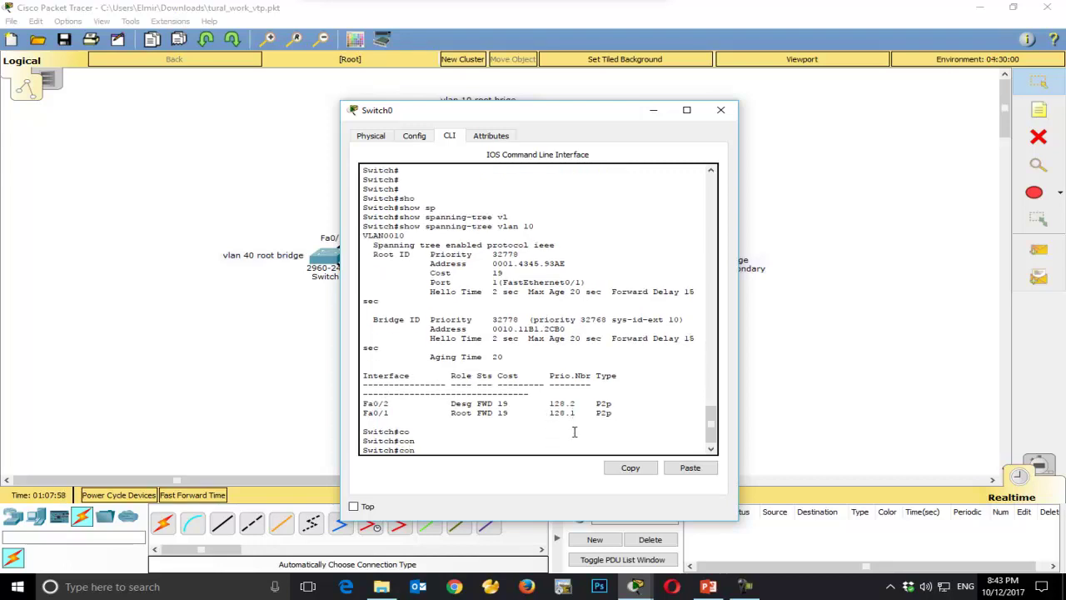
text(f)
key(Tab)
text(ter)
key(Tab)
key(Return)
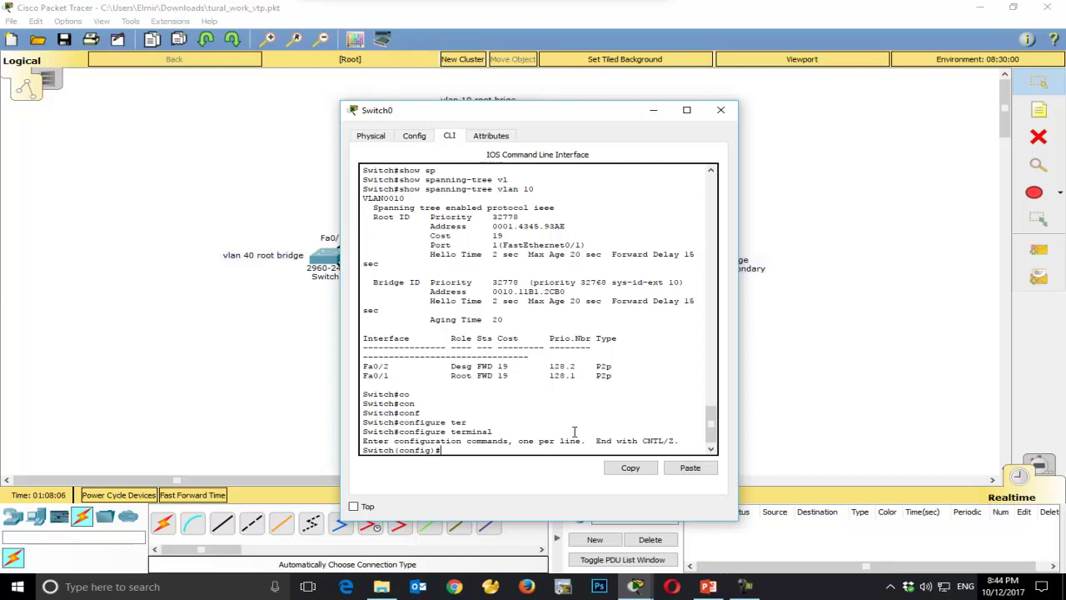
- Set Switch0's spanning-tree mode to rapid-pvst
text(sp)
key(Tab)
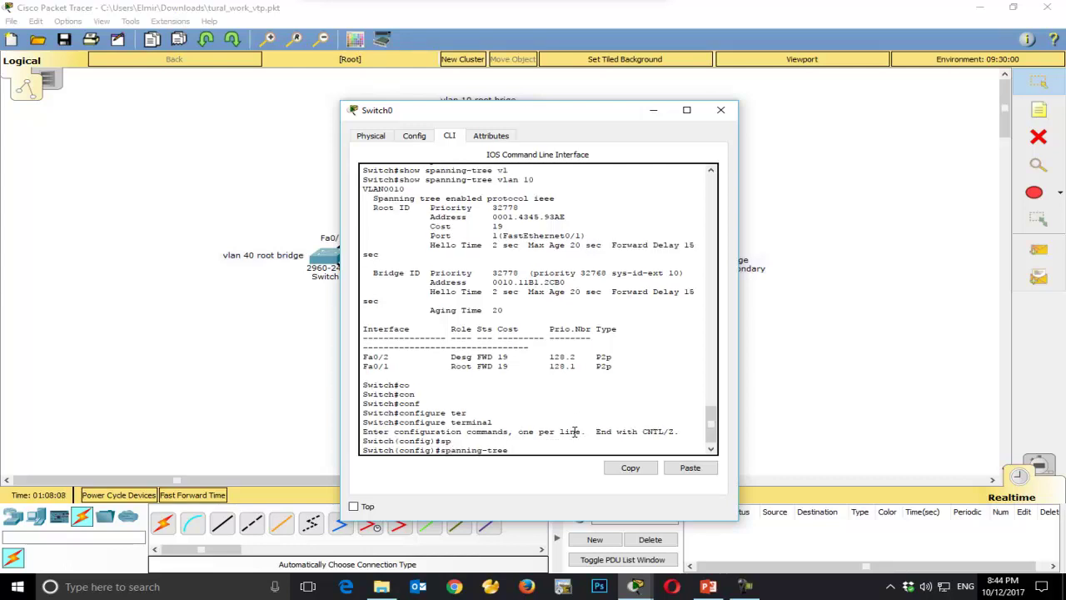
text(mo)
key(Tab)
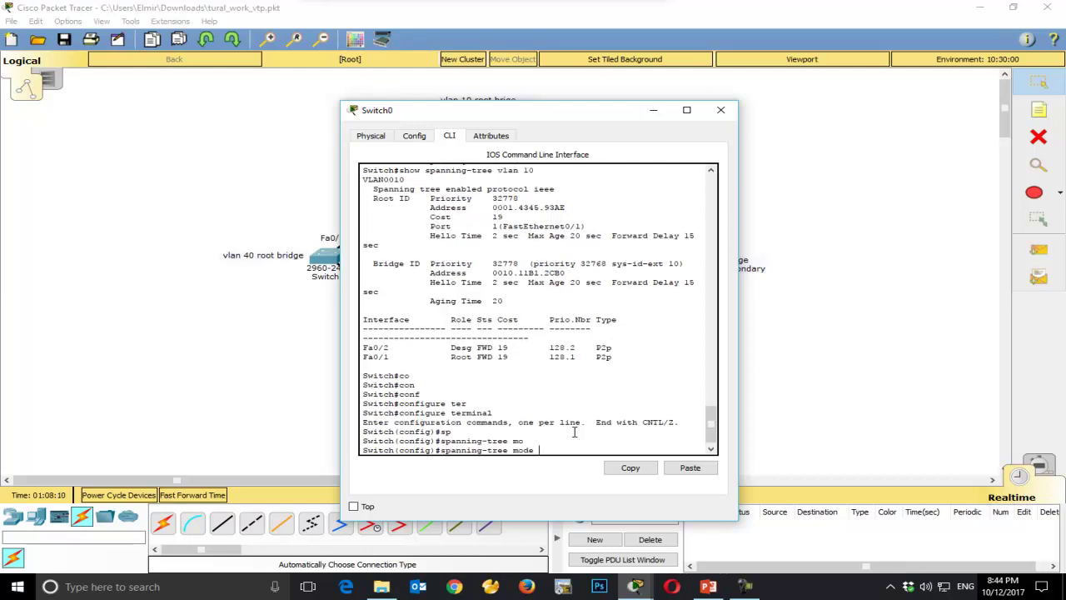
text(r)
key(Tab)
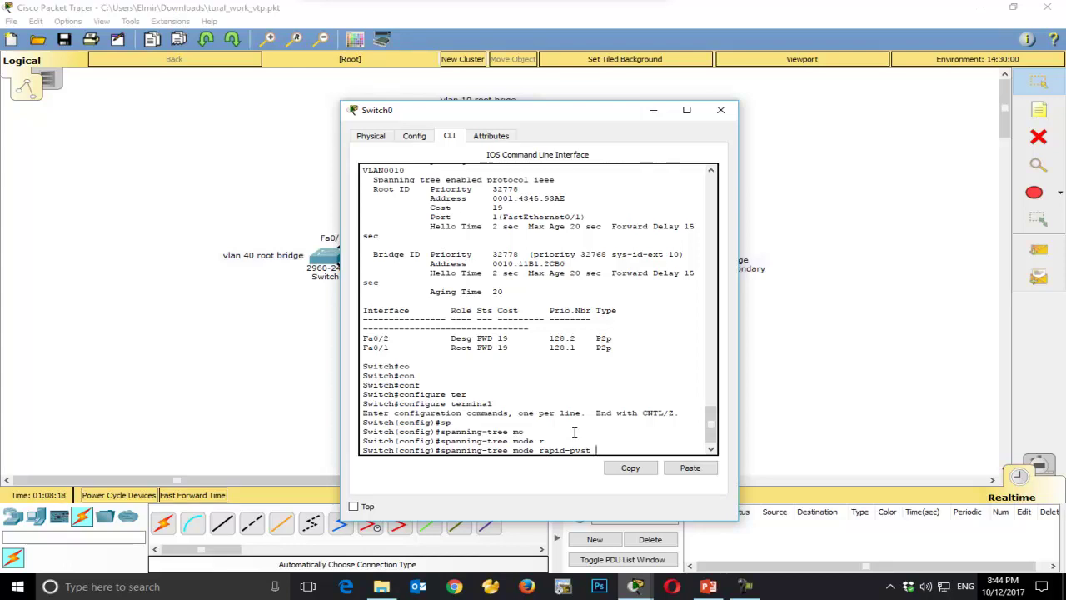
drag(569, 450, 586, 450)
click(597, 450)
key(Return)
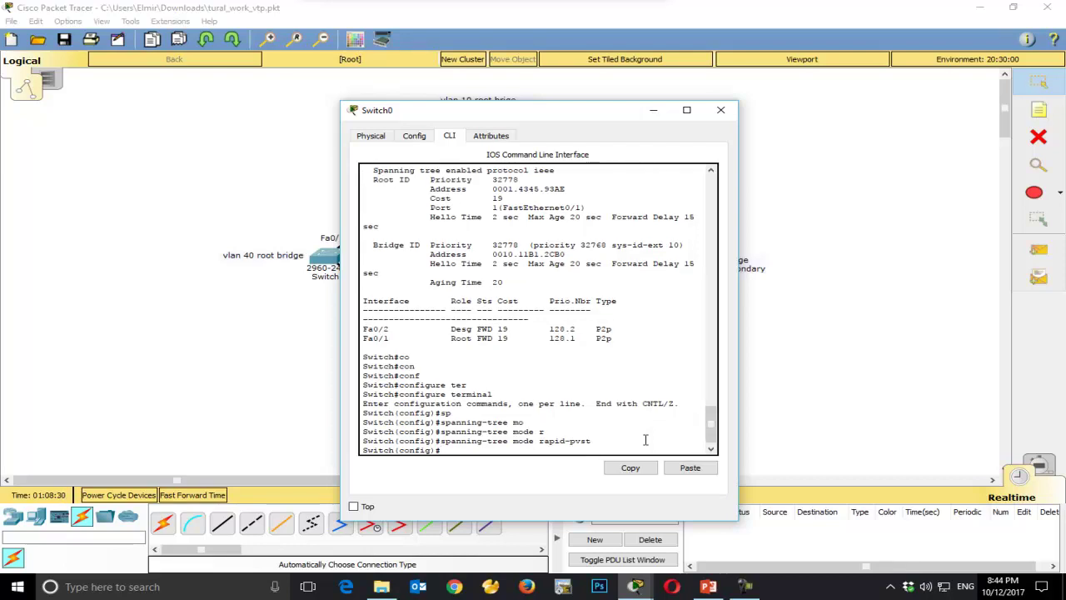
- Look up the options of "spanning-tree vlan 10" and the values accepted by its priority option on Switch0
text(sp)
key(Tab)
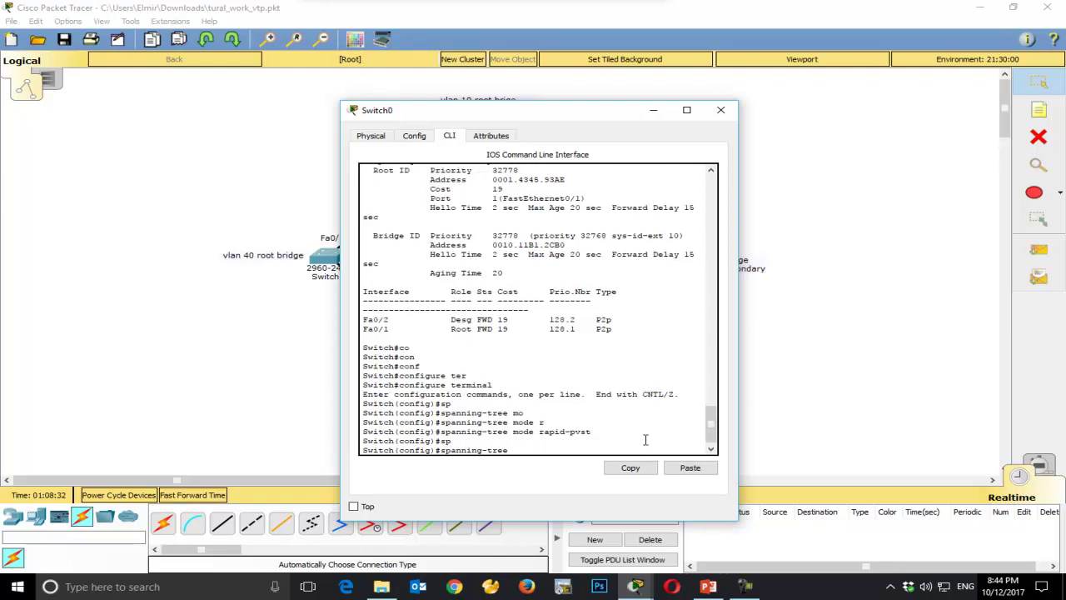
text(vl)
key(Tab)
text(10 ?)
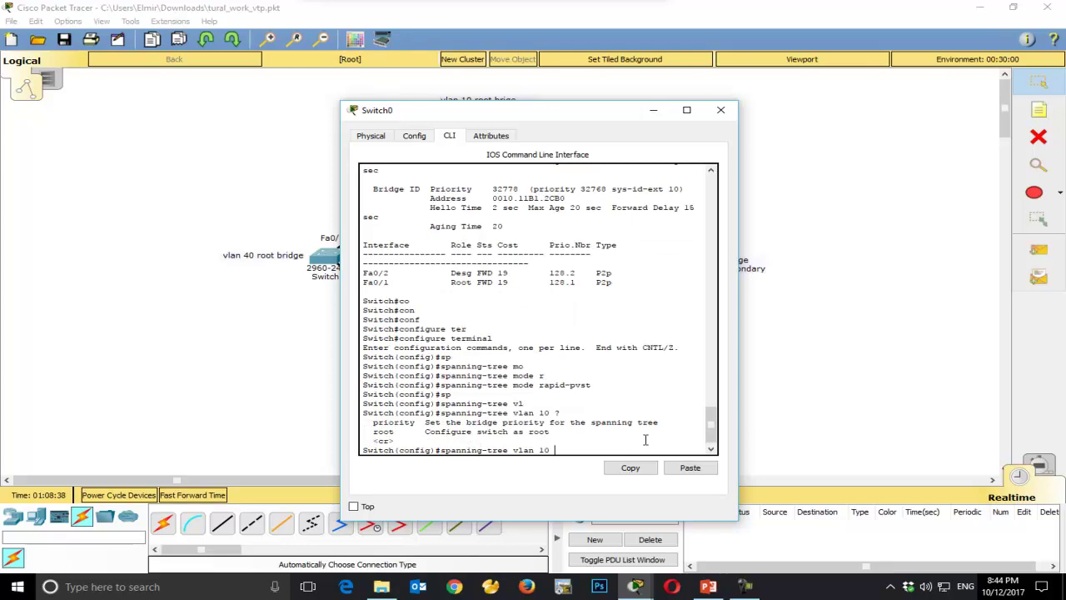
text(pr)
key(Tab)
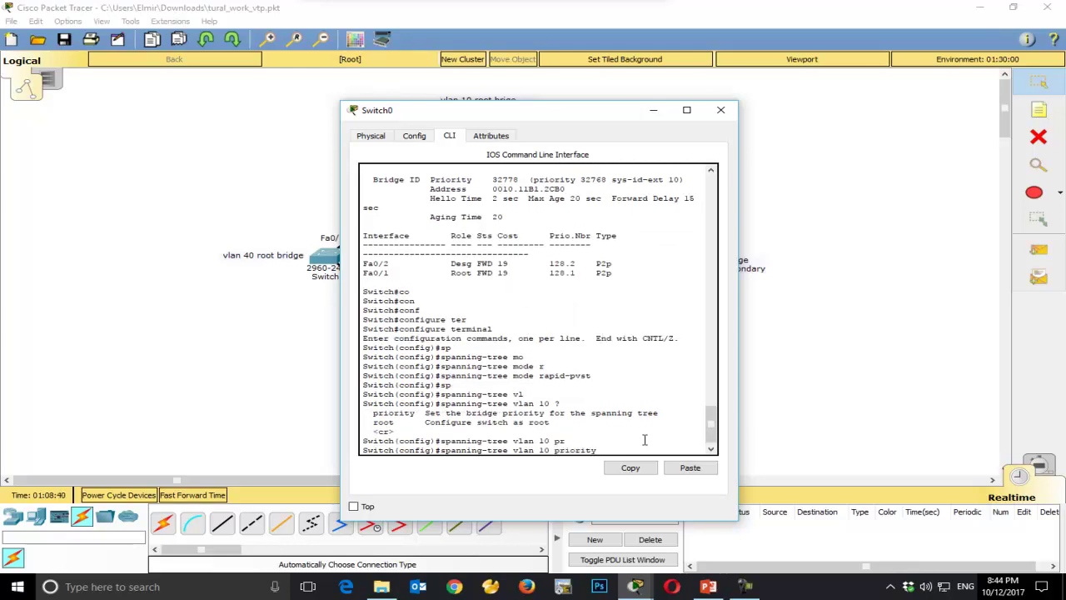
text(?)
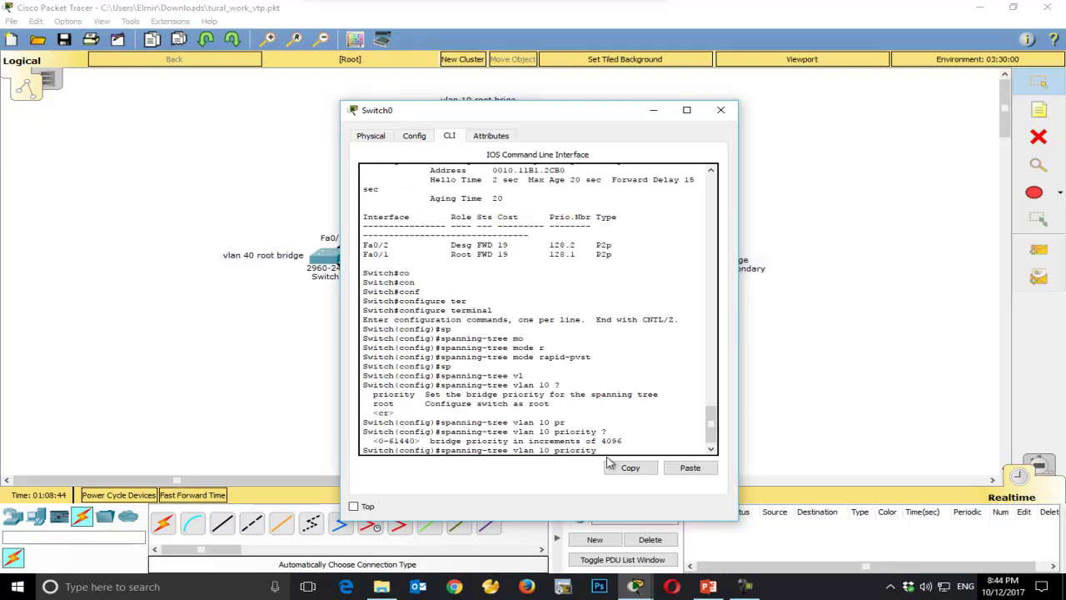
- Make Switch0 the primary root bridge for VLAN 10 with "spanning-tree vlan 10 root primary" and leave configuration mode
key(BackSpace)
key(BackSpace)
key(BackSpace)
key(BackSpace)
key(BackSpace)
key(BackSpace)
key(BackSpace)
key(BackSpace)
text(ro)
key(Tab)
text(pr)
key(Tab)
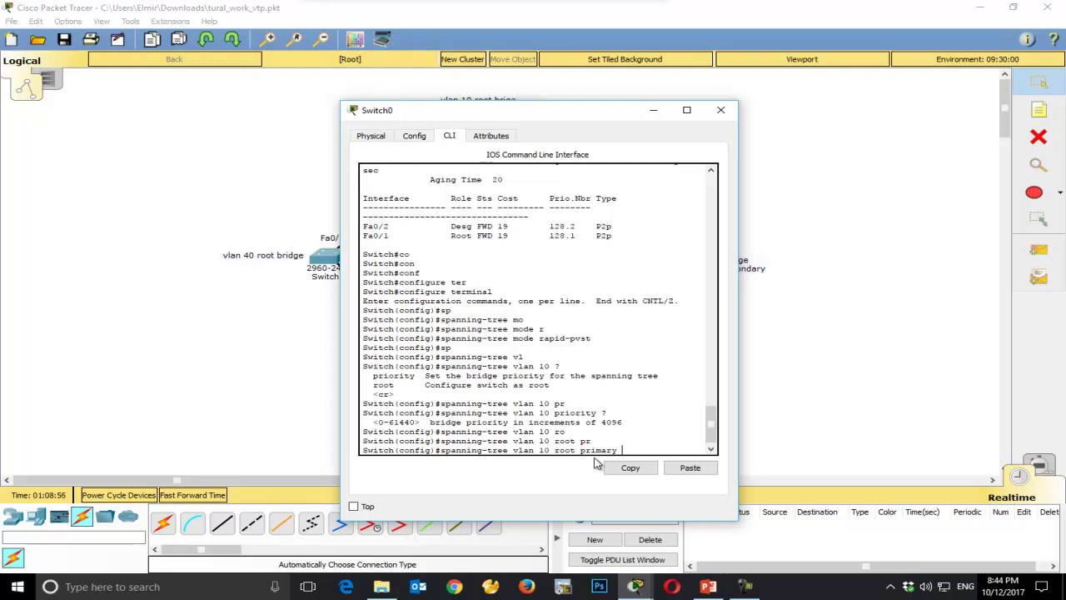
key(Return)
key(Return)
key(Return)
key(Return)
key(ctrl+z)
- Run "show spanning-tree vlan 10" on Switch0 and check the Bridge ID priority
text(sho)
key(Tab)
text(sp)
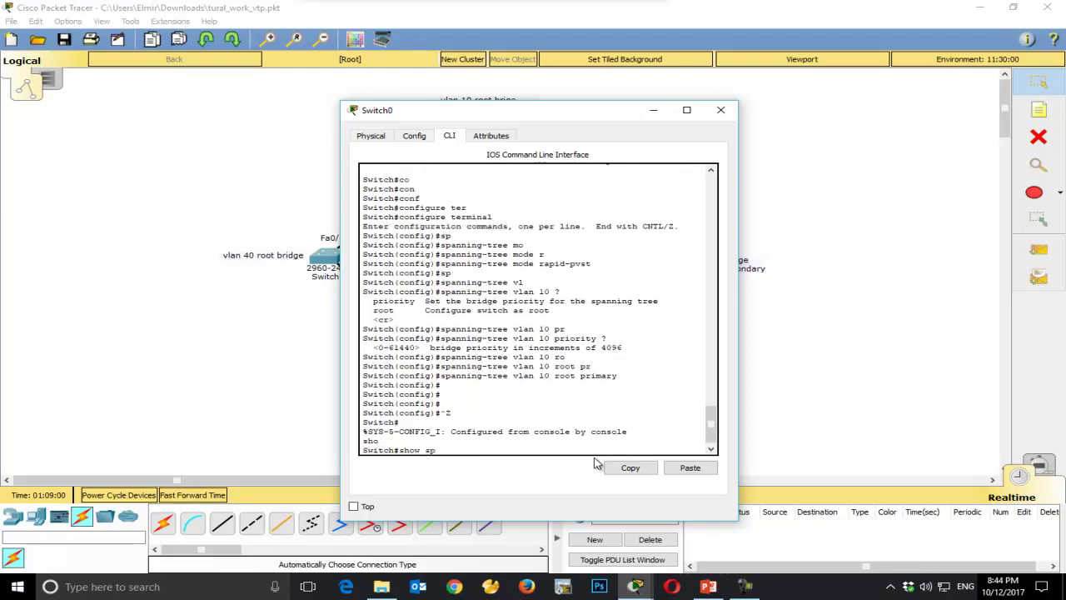
key(Tab)
text(vl)
key(Tab)
text(10)
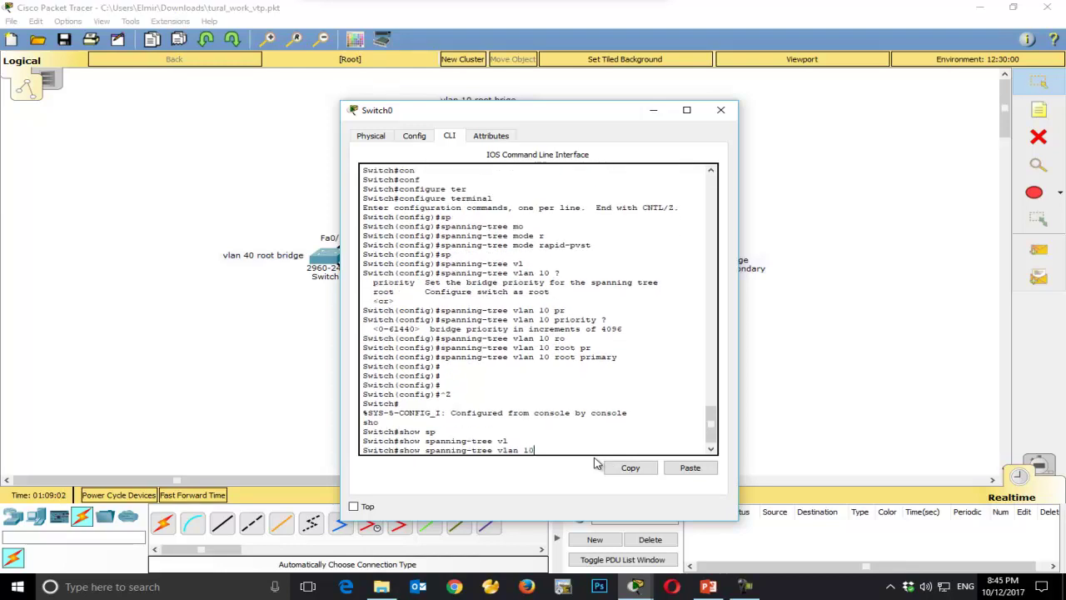
key(Return)
drag(492, 338, 527, 338)
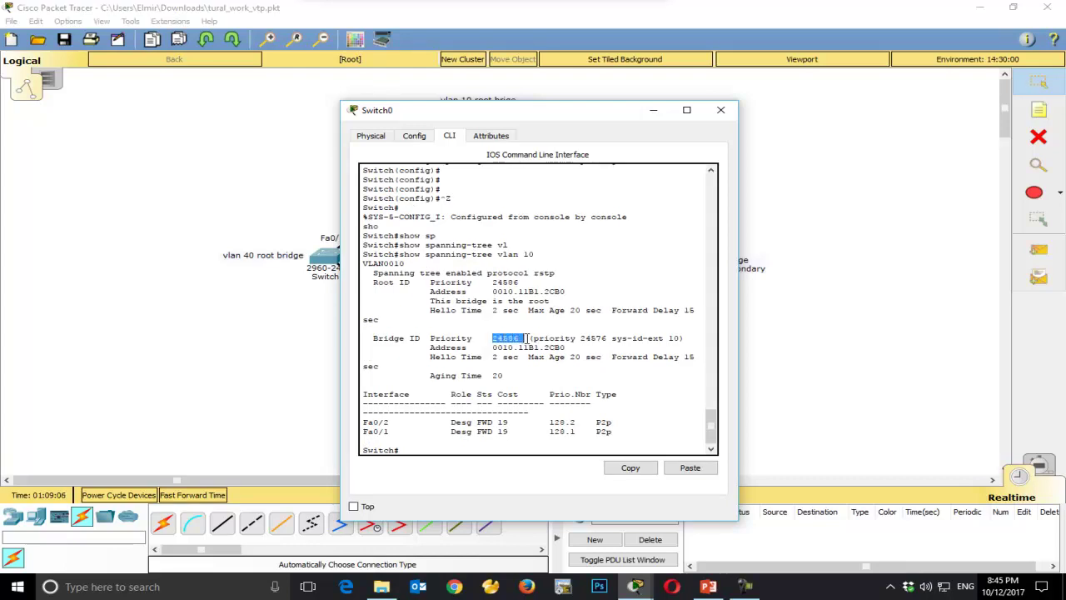
- Open Calculator and subtract 37768 from Switch0's VLAN 10 bridge priority, 24586
key(super)
text(calc)
key(Return)
text(24586)
key(minus)
text(3)
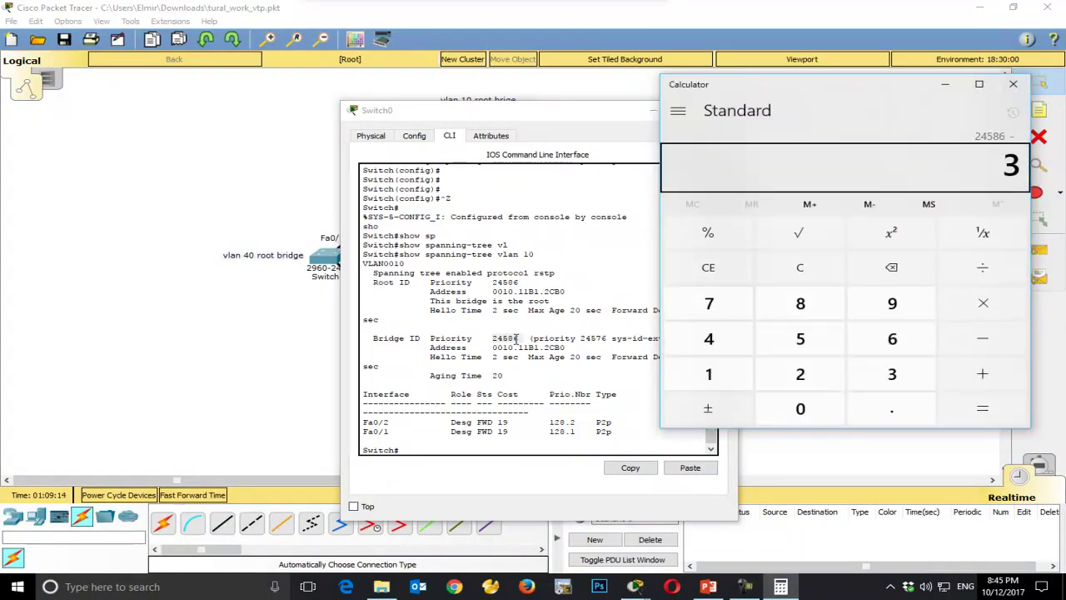
text(7,768)
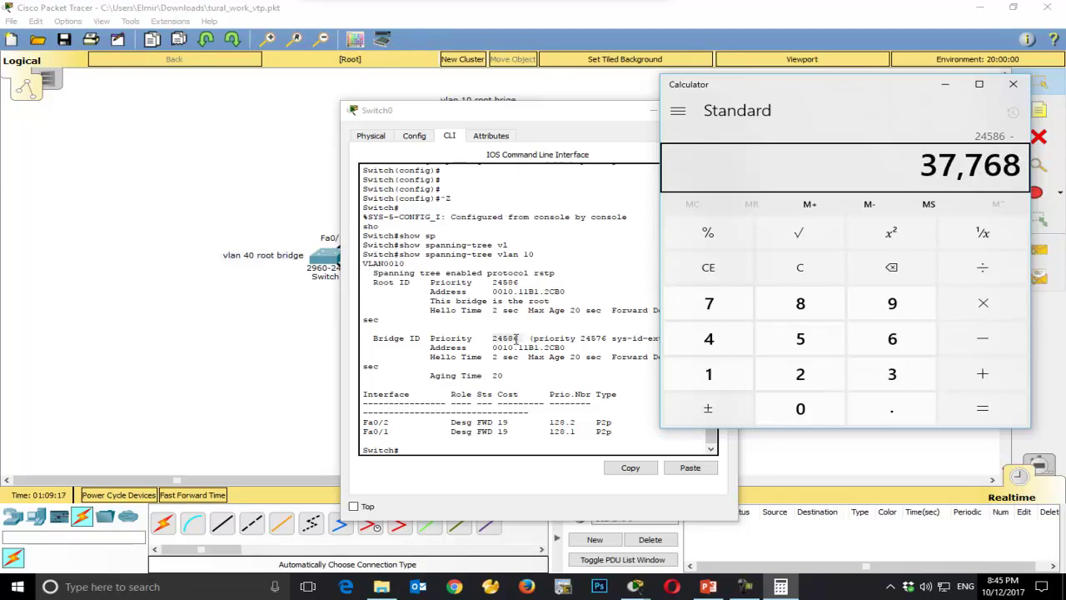
key(Return)
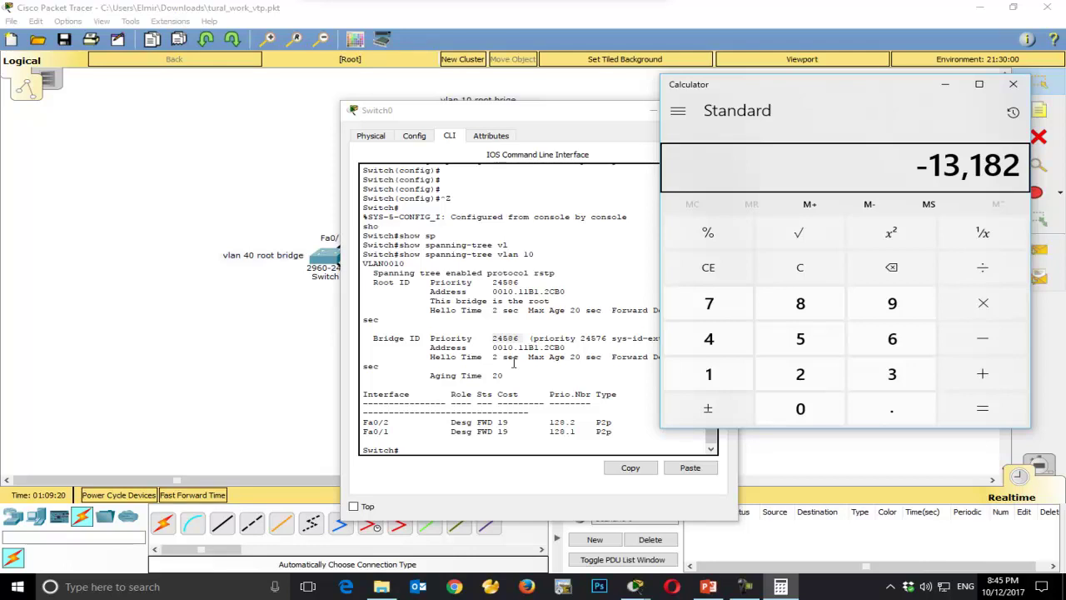
- Clear the previous calculation and start a new subtraction from 24586
click(813, 275)
text(248)
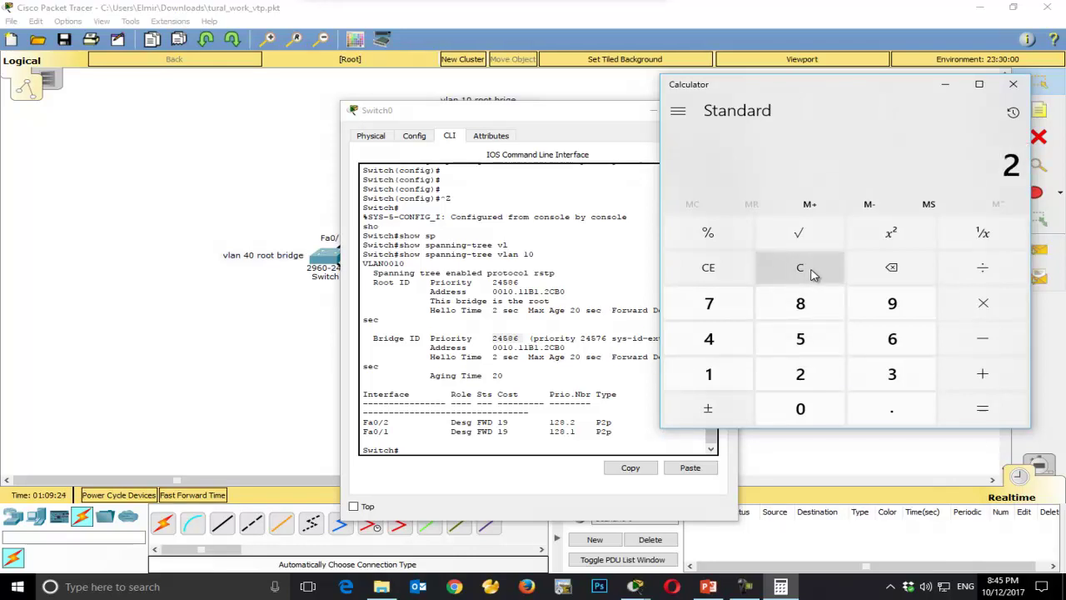
key(BackSpace)
text(584)
key(BackSpace)
text(6)
key(minus)
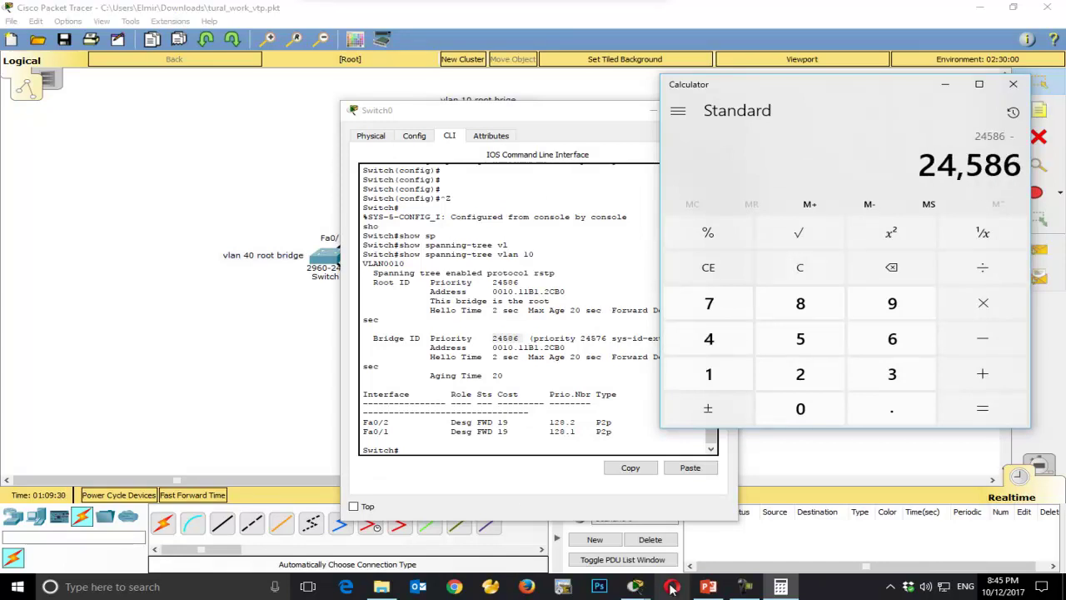
- Switch to the PowerPoint slide show, page back to find the default priority on the "Verify spanning tree" slide, and return to Calculator
click(706, 587)
key(Left)
key(Left)
key(Left)
key(Left)
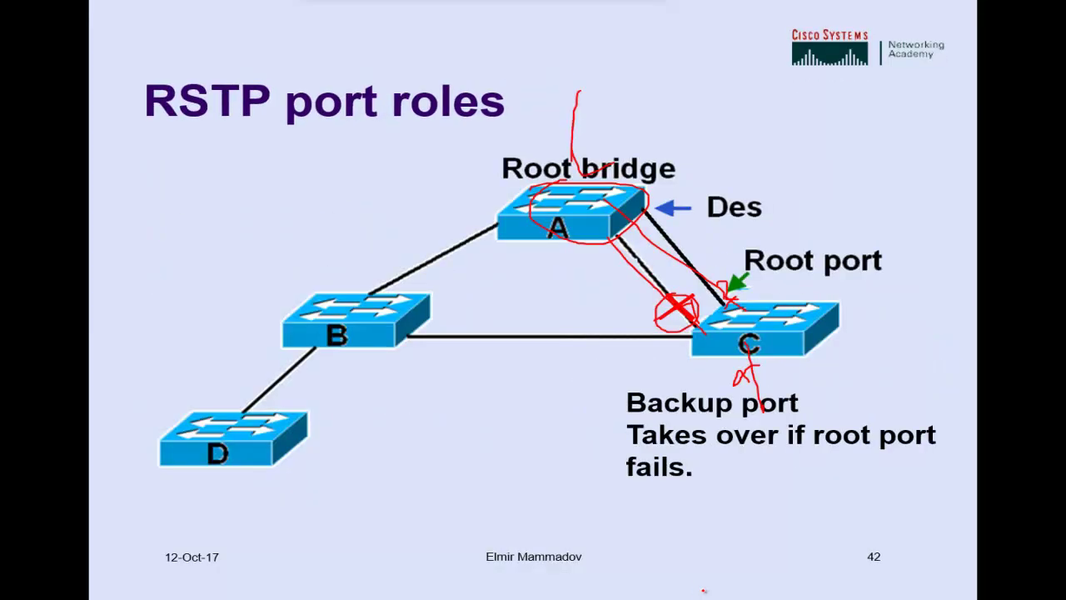
key(Left)
key(Left)
key(Left)
key(Left)
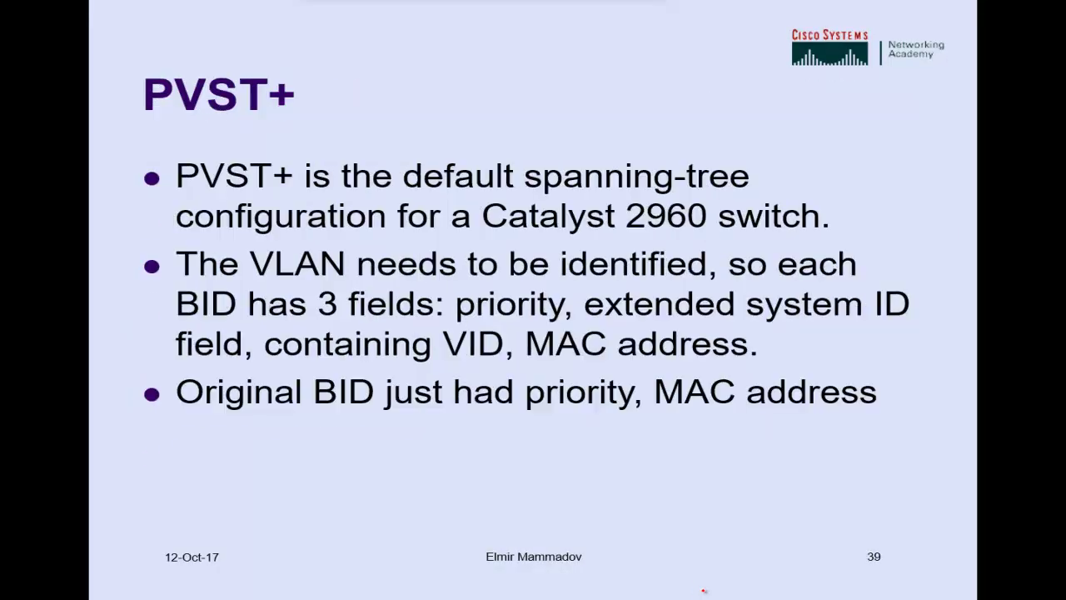
key(Left)
key(Left)
key(Right)
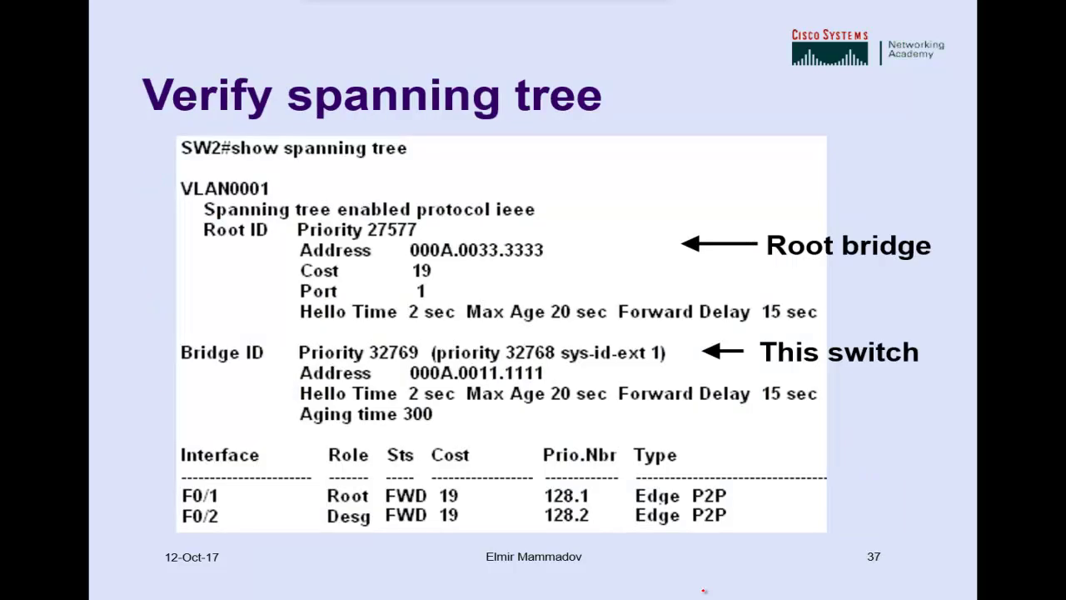
key(Left)
key(alt+Tab)
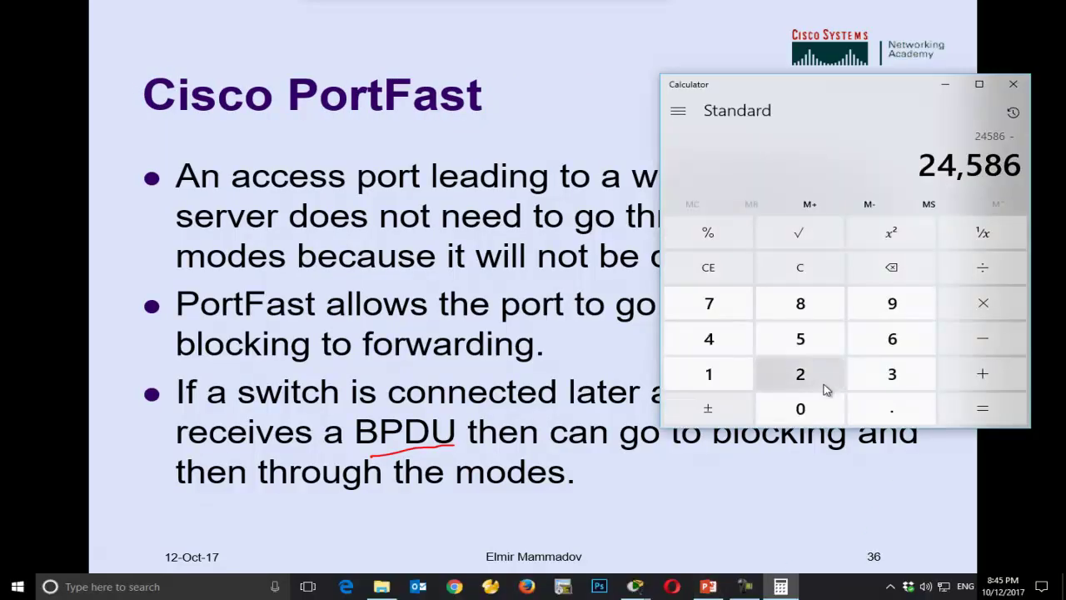
- Subtract 32768 from 24586 and divide the difference by 4096
key(minus)
text(32,768)
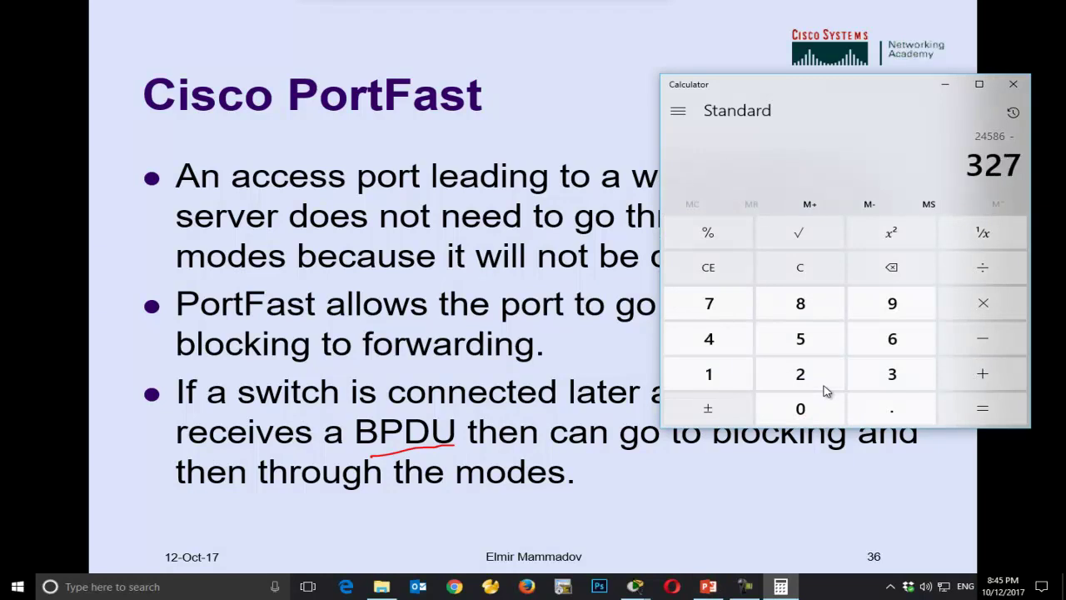
key(Return)
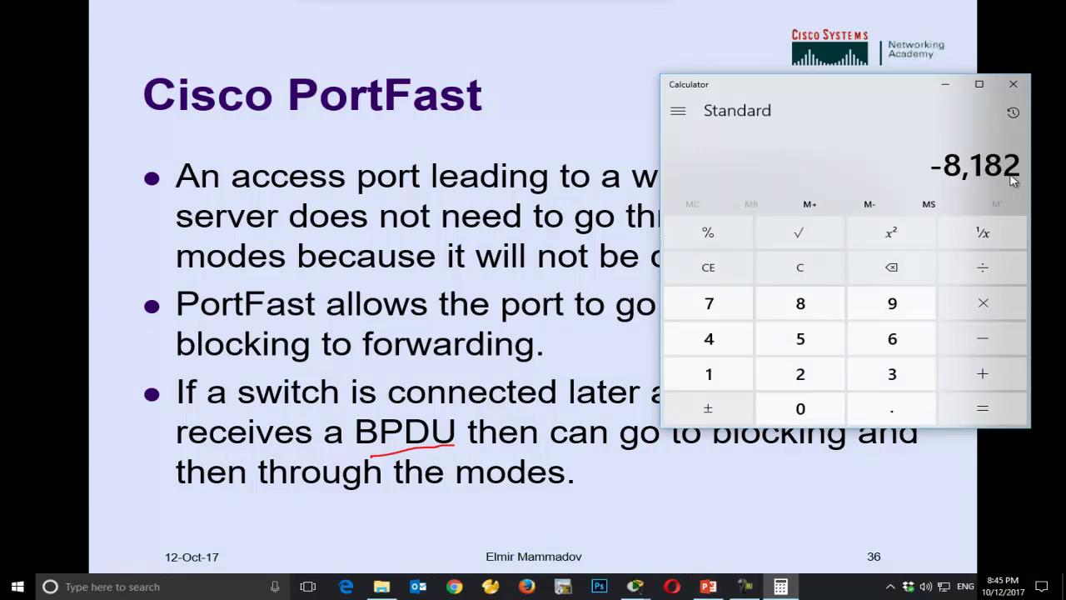
key(plus)
text(2)
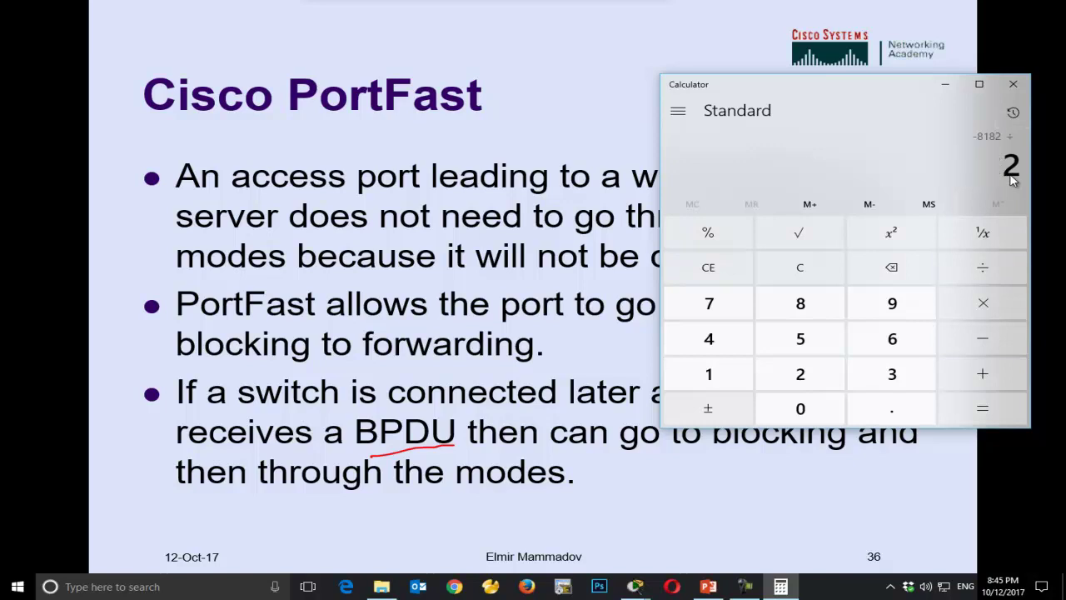
key(BackSpace)
text(4096)
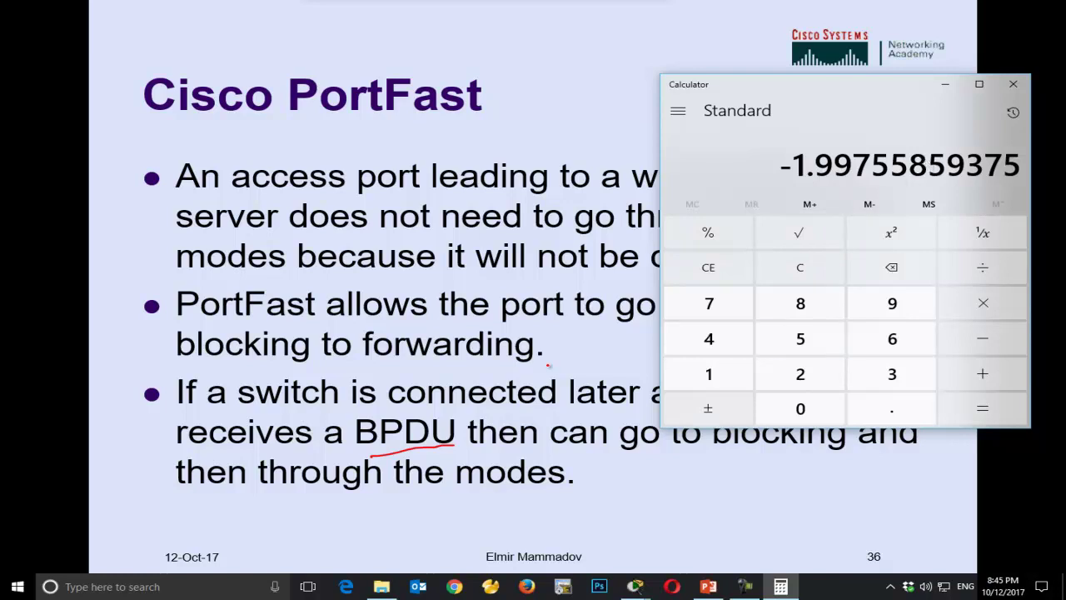
- Return to Packet Tracer and move Switch0's VLAN root label slightly closer to the switch
click(550, 370)
key(alt+Tab)
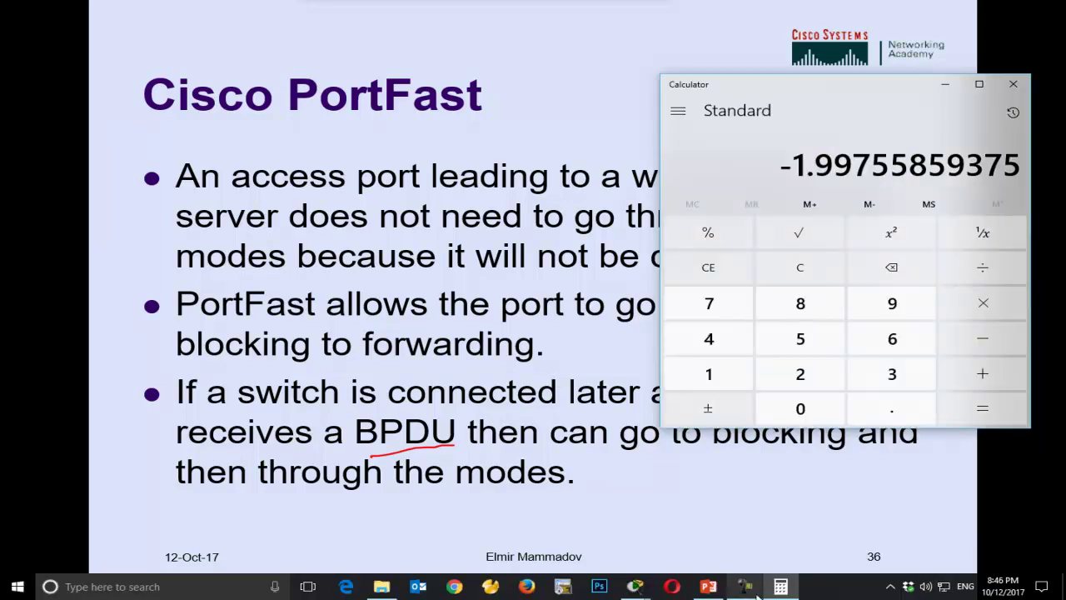
click(706, 591)
key(alt+Tab)
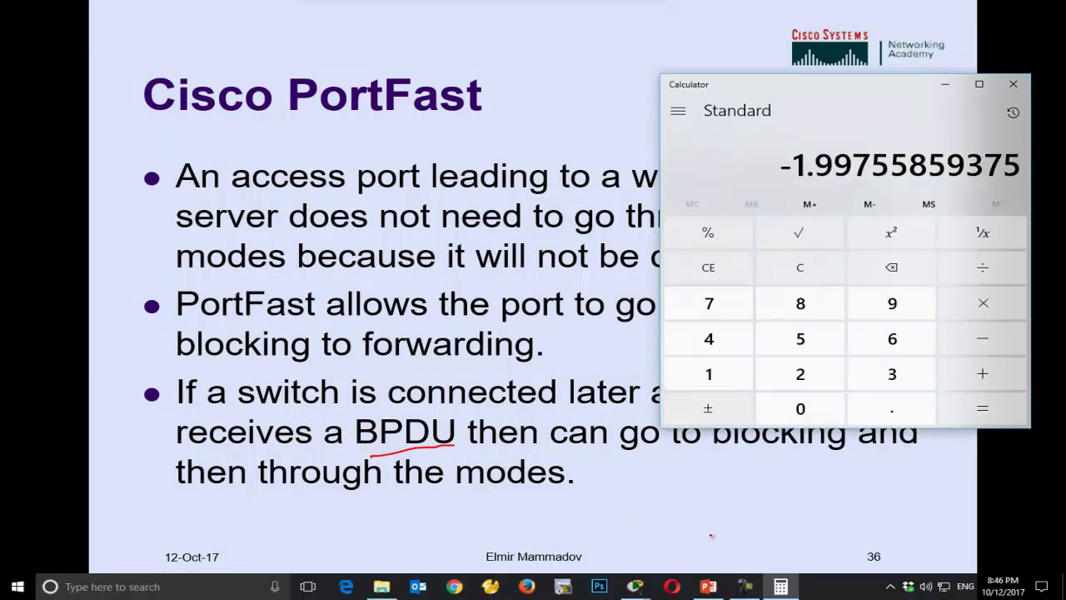
mouse_move(637, 587)
click(589, 533)
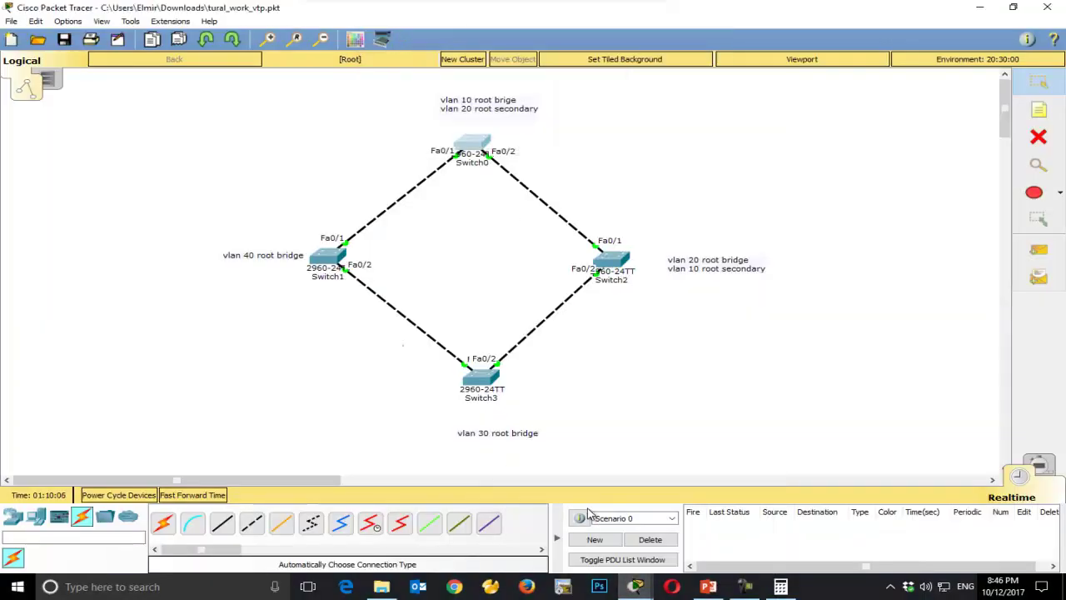
mouse_move(443, 117)
mouse_down()
mouse_move(493, 154)
mouse_move(436, 121)
mouse_move(447, 126)
mouse_up()
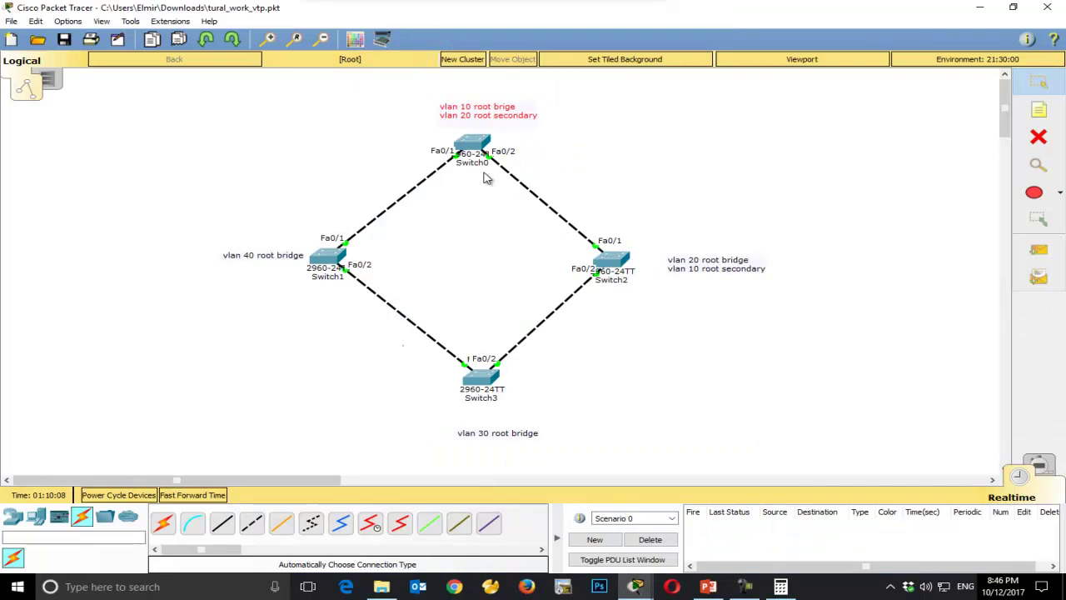
click(481, 148)
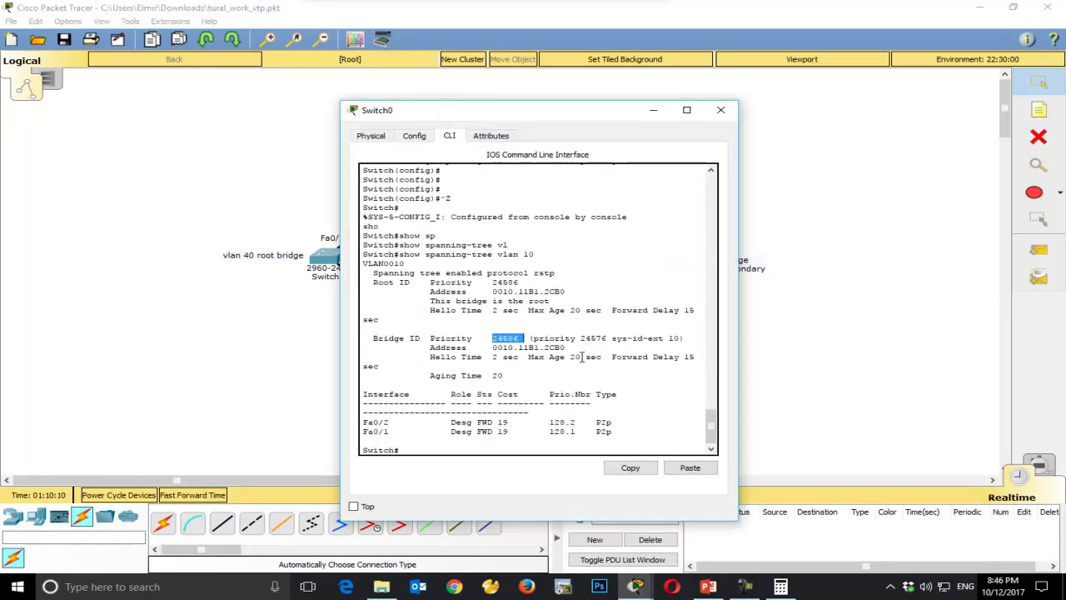
click(819, 429)
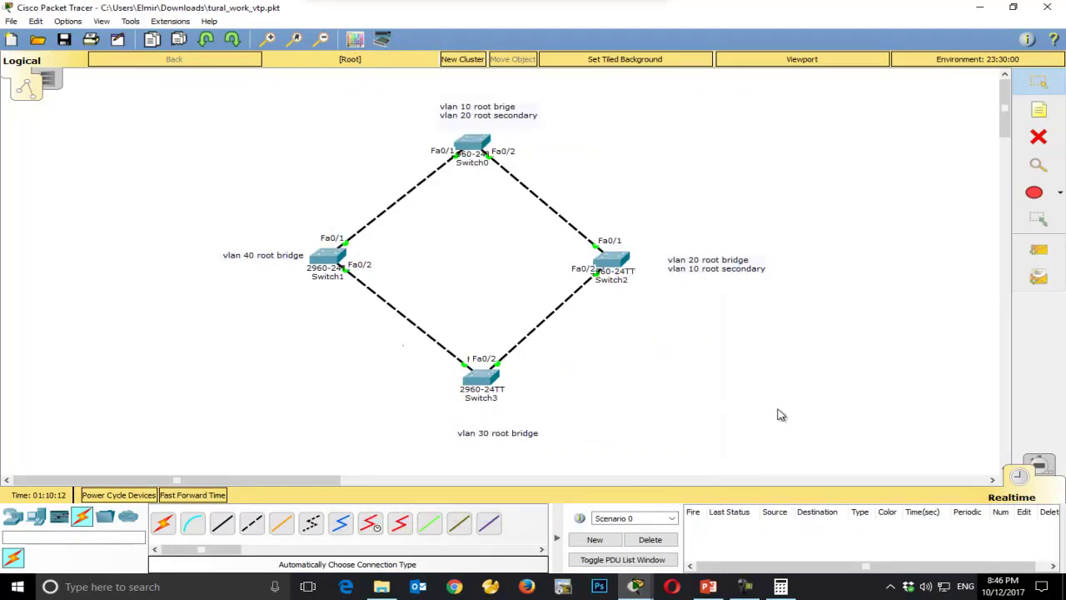
- Open Switch2's command line and exit VLAN configuration mode to global configuration mode
click(612, 260)
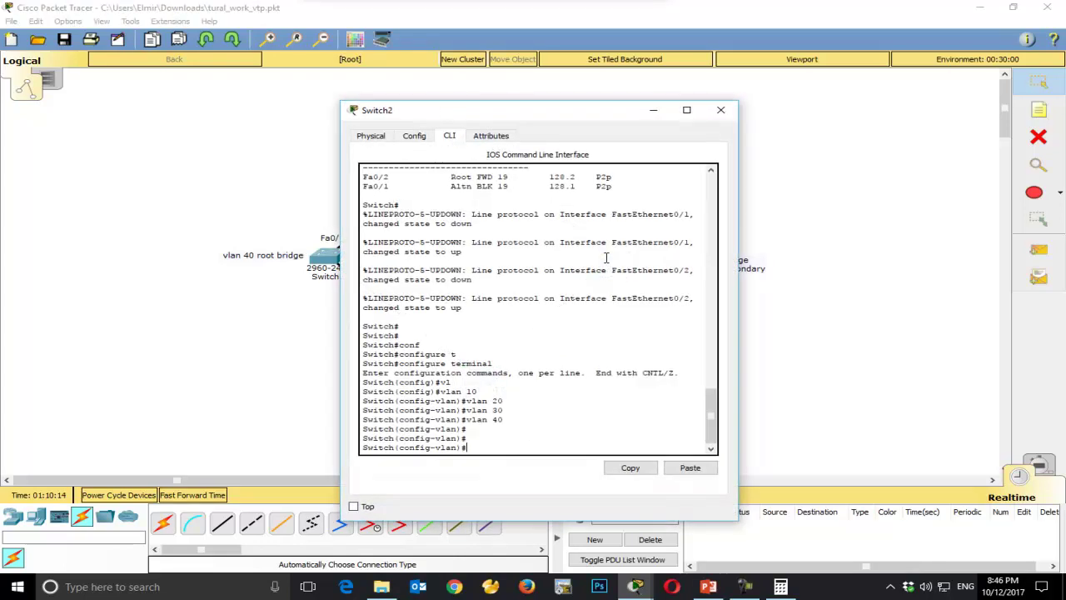
key(Return)
key(Return)
key(Return)
text(ex)
key(Return)
key(Return)
key(Return)
- Make Switch2 the secondary root bridge for VLAN 10 with "spanning-tree vlan 10 root secondary" and leave configuration mode
text(s)
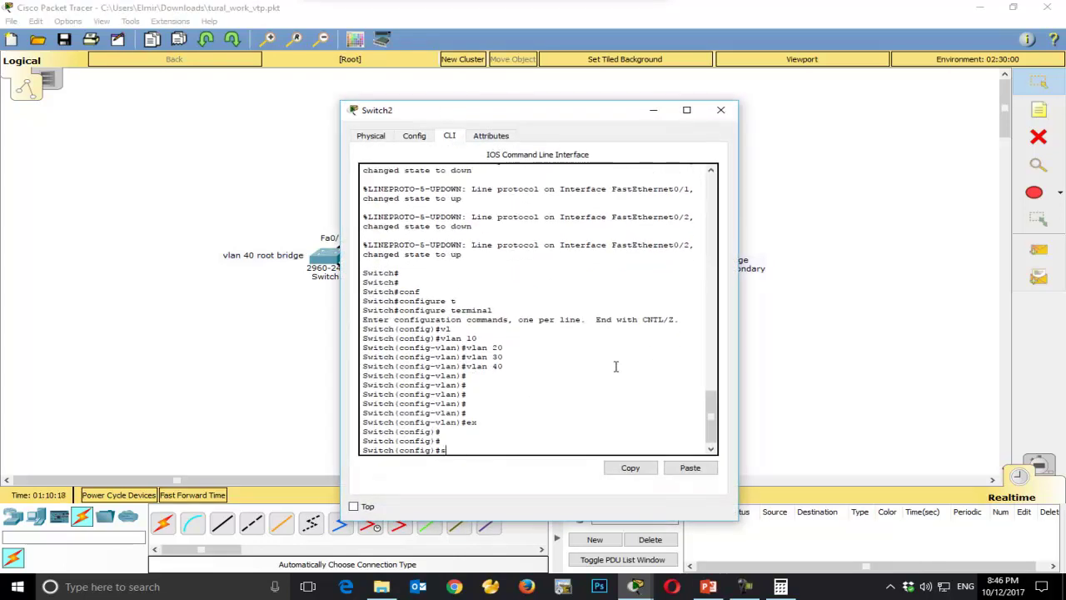
text(p)
key(Tab)
text(vl)
key(Tab)
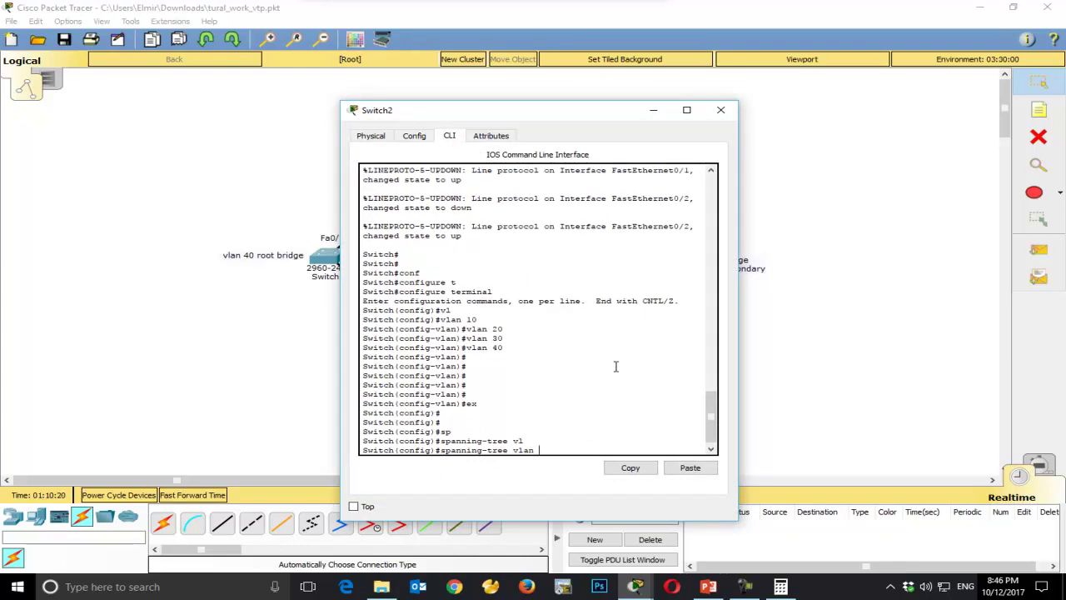
text(10 ro)
key(Tab)
text(se)
key(Tab)
key(Return)
key(Return)
key(ctrl+z)
- Run "show spanning-tree vlan 10" on Switch2 and compare the Root ID and Bridge ID priorities
key(Return)
text(sho)
key(Tab)
text(sp)
key(Tab)
text(vl)
key(Tab)
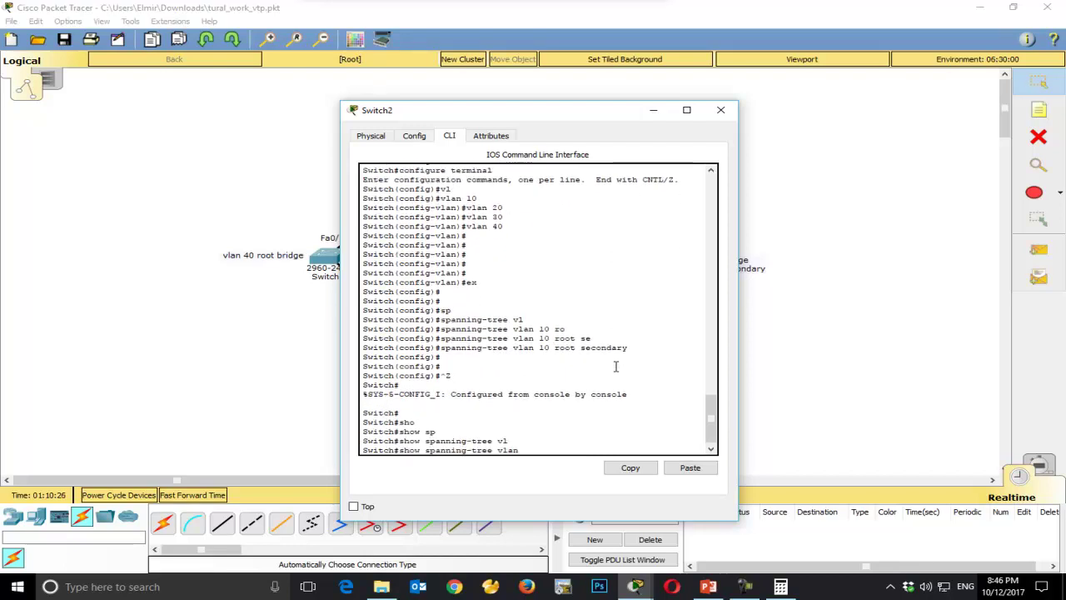
text(10)
key(Return)
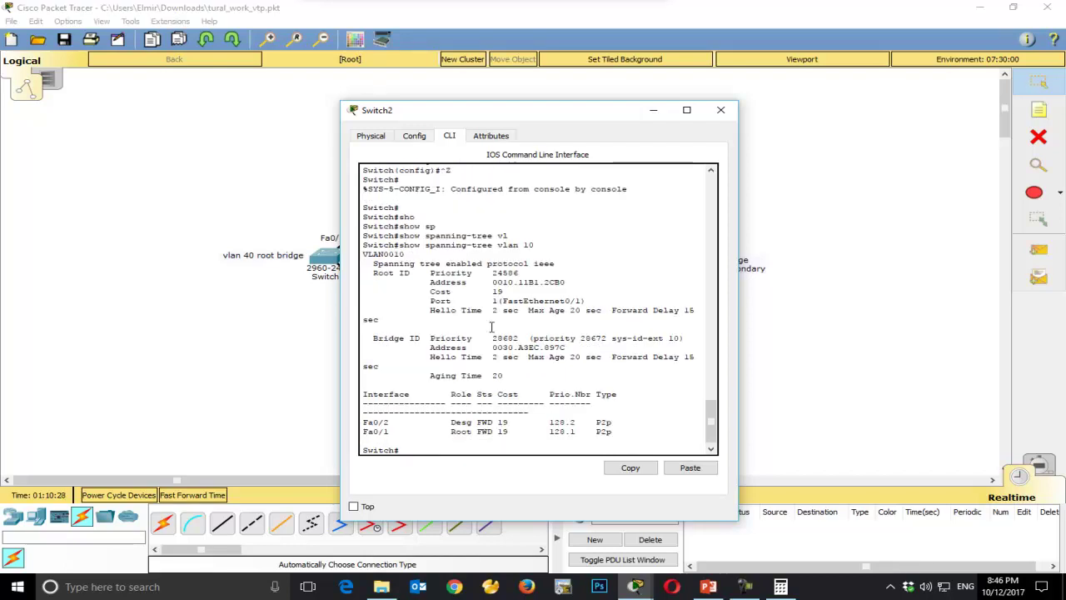
drag(491, 273, 531, 274)
drag(489, 338, 524, 339)
key(Return)
key(Return)
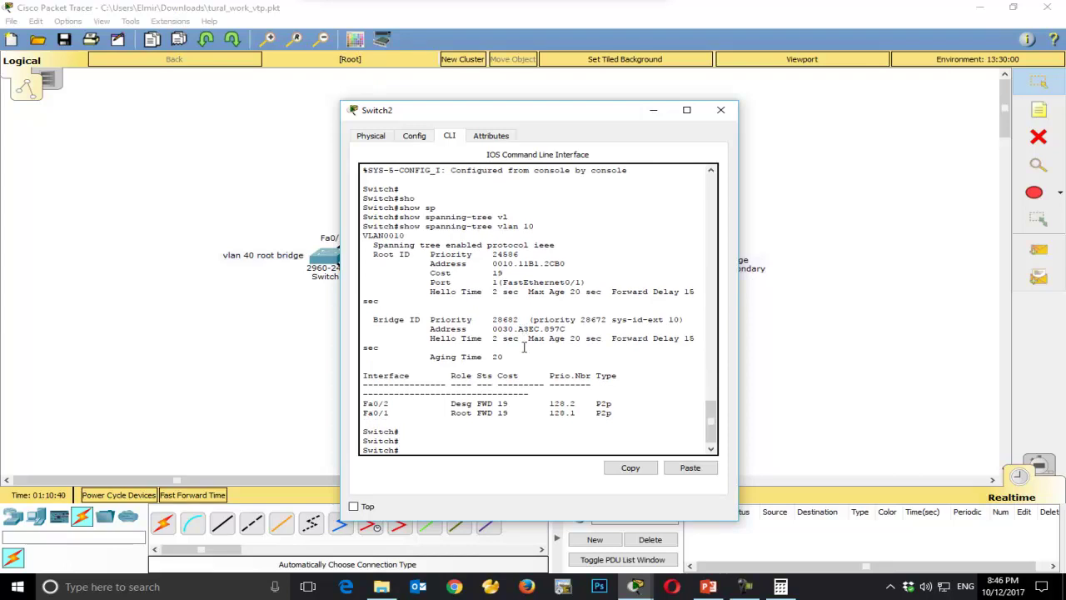
- Enter global configuration mode on Switch2 with "configure terminal"
text(conf)
key(Tab)
text(t)
key(Tab)
key(Return)
- Try to set Switch2's spanning-tree priority for VLAN 20 to 24586
text(sp)
key(Tab)
text(v;)
key(Tab)
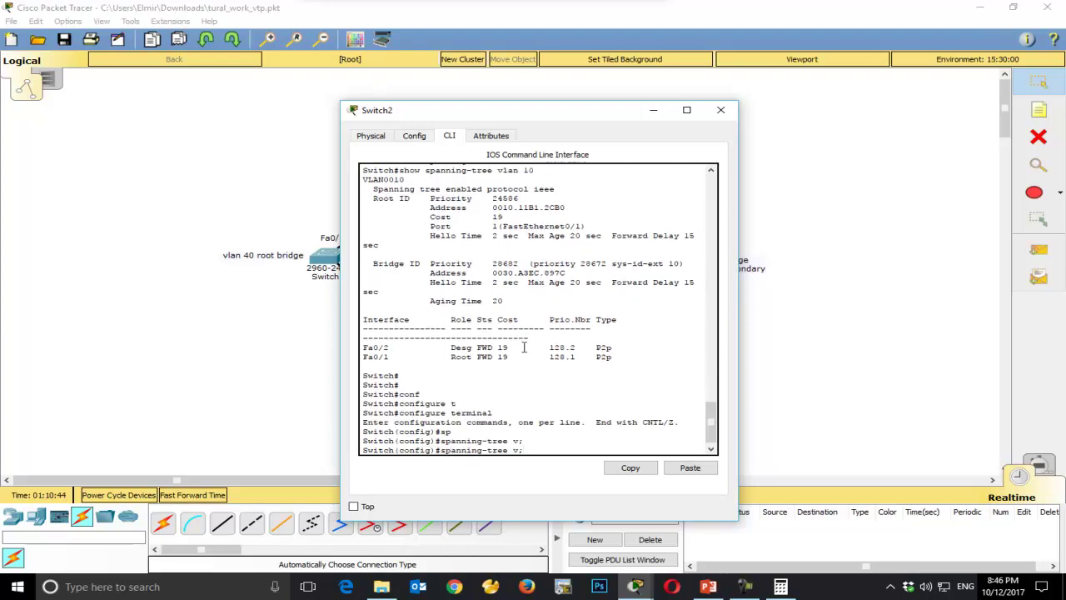
key(BackSpace)
text(l)
key(Tab)
text(20 pr)
key(Tab)
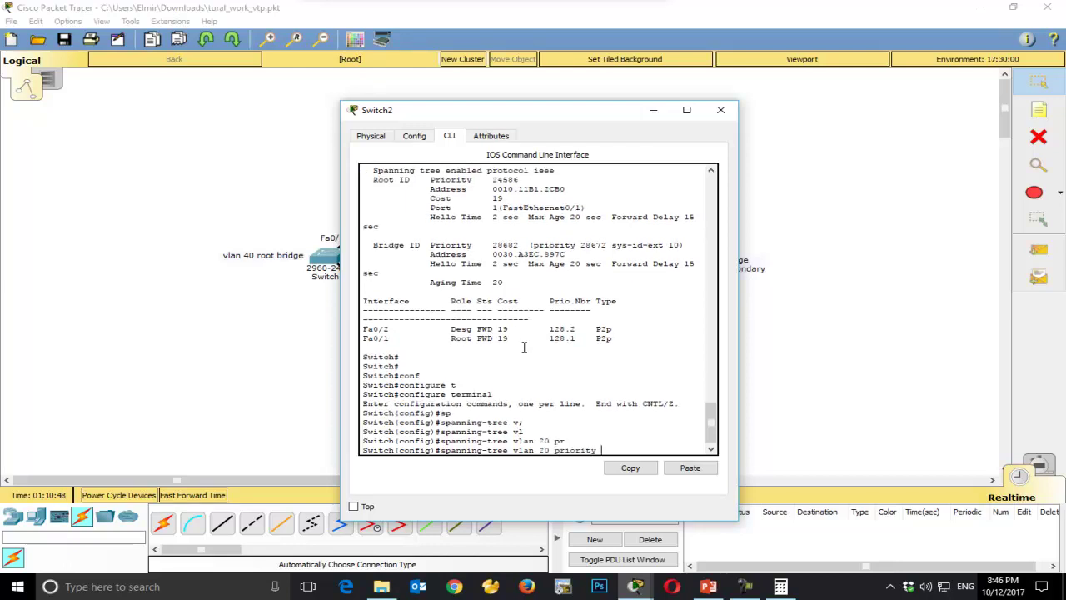
text(24586)
key(Return)
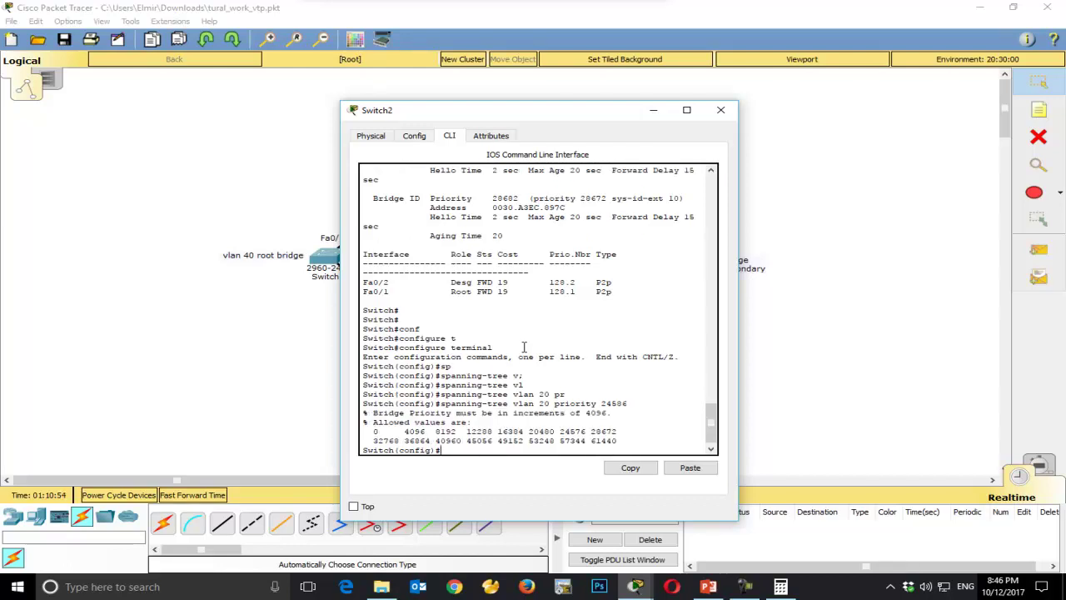
- Set Switch2's VLAN 20 bridge priority with "spanning-tree vlan 20 priority 24576"
key(Up)
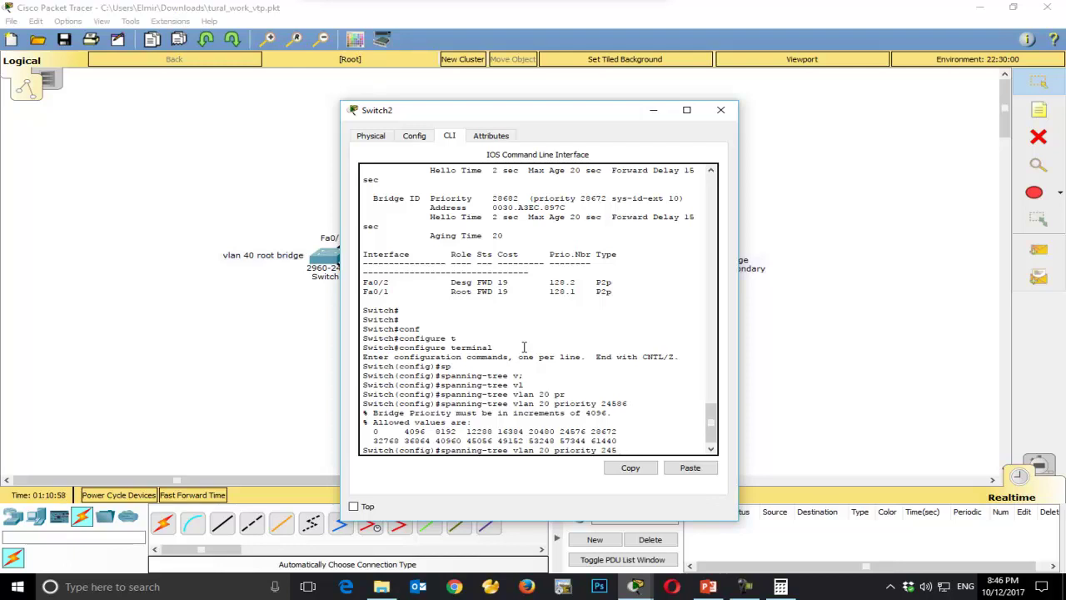
text(6)
key(Return)
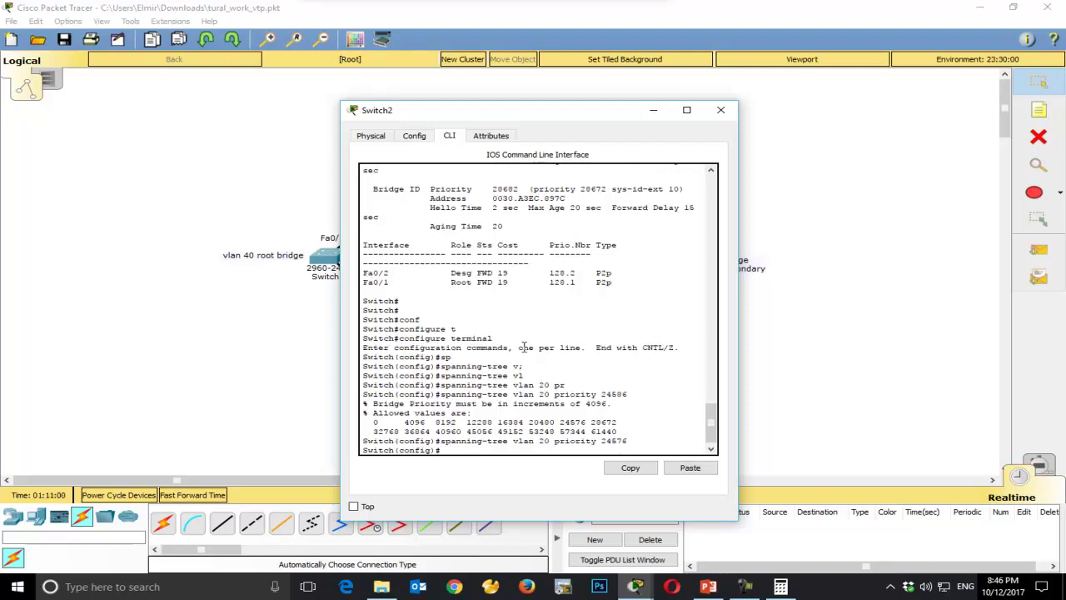
key(Return)
key(Return)
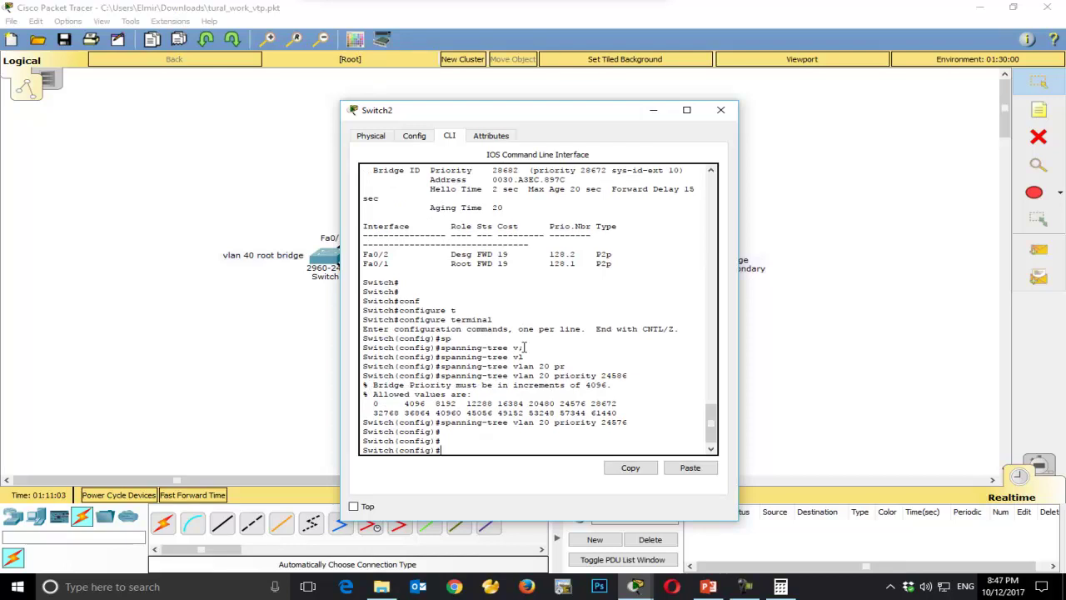
- Run "do sh sp vla 20" on Switch2, examine its Bridge ID and port states, and compare them with the topology labels
text(do sh sp vla 20)
key(Return)
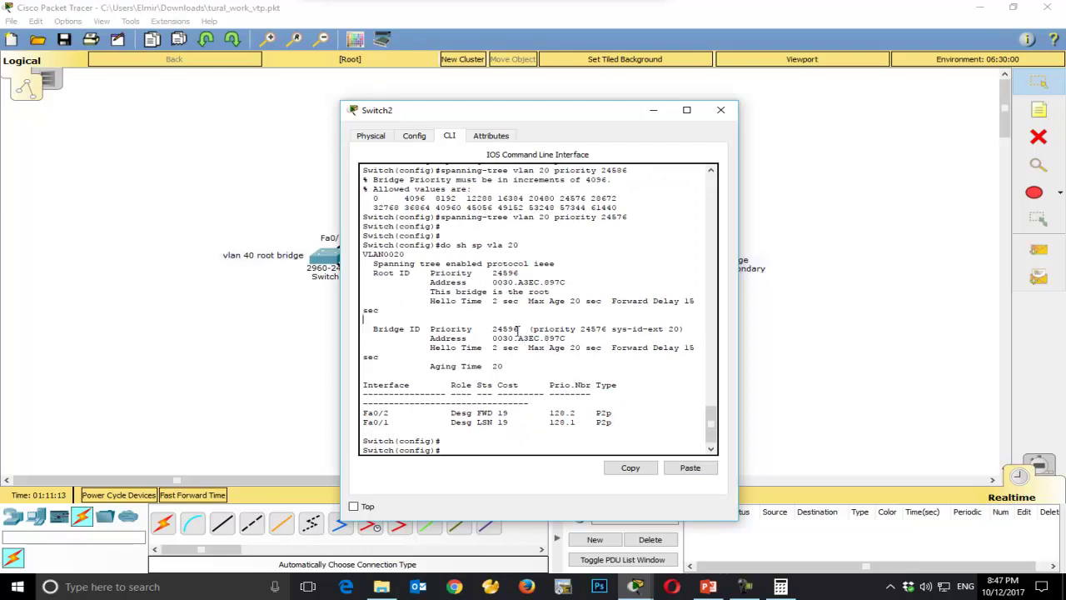
drag(515, 329, 545, 369)
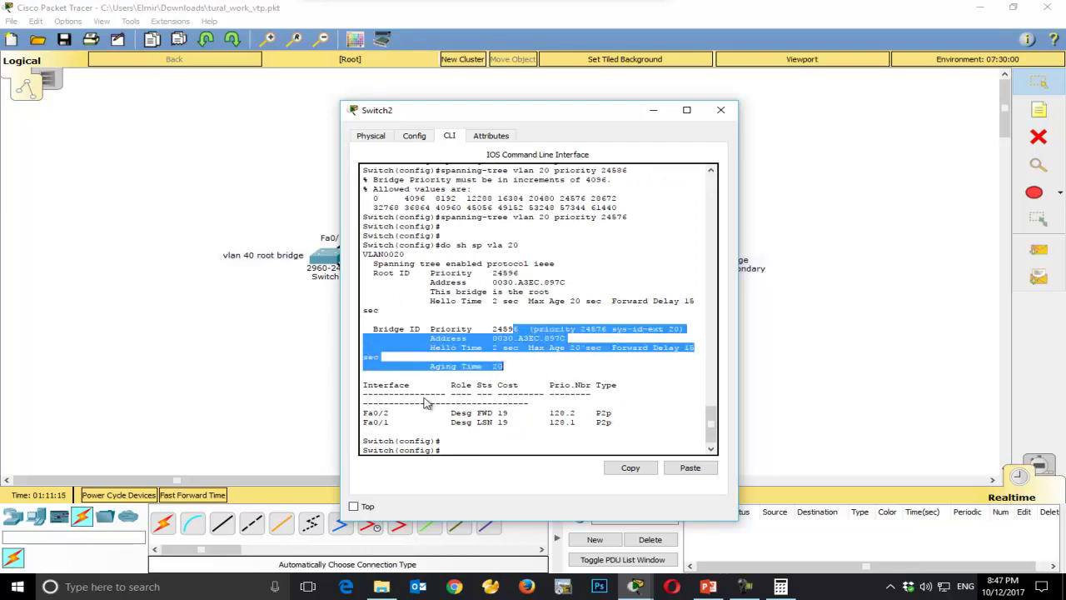
click(208, 333)
drag(525, 426, 413, 347)
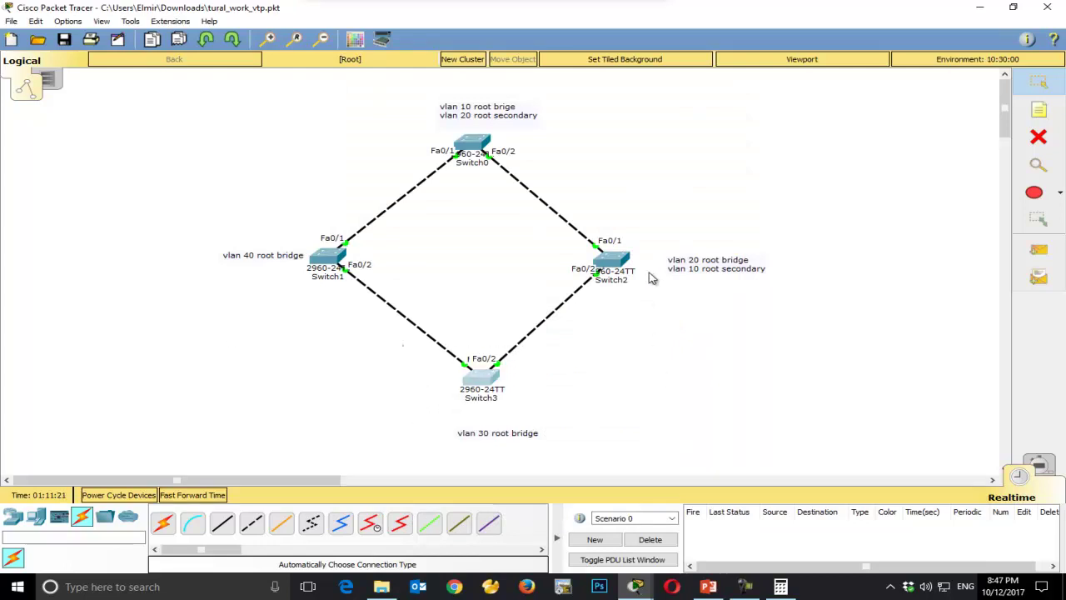
drag(589, 228, 603, 254)
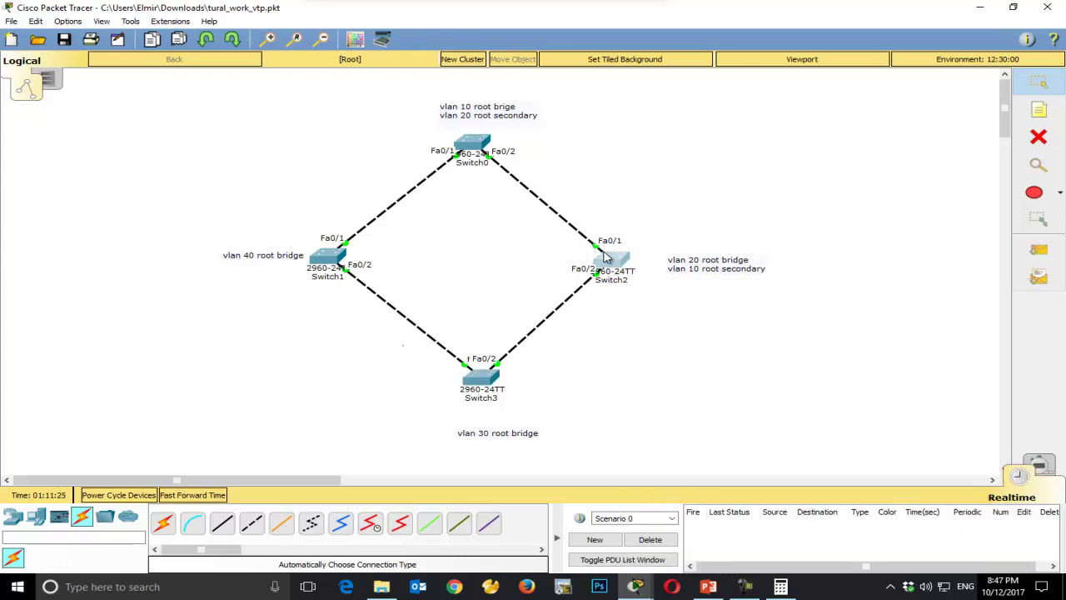
- Reopen Switch2's command line and leave global configuration mode
click(604, 261)
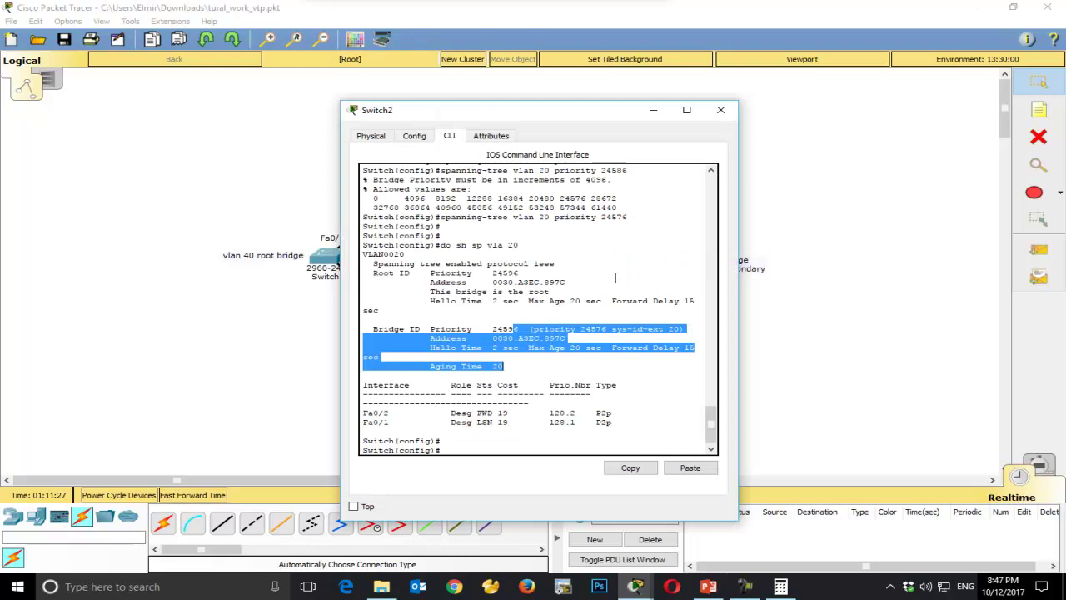
click(585, 440)
key(Return)
key(Return)
key(Return)
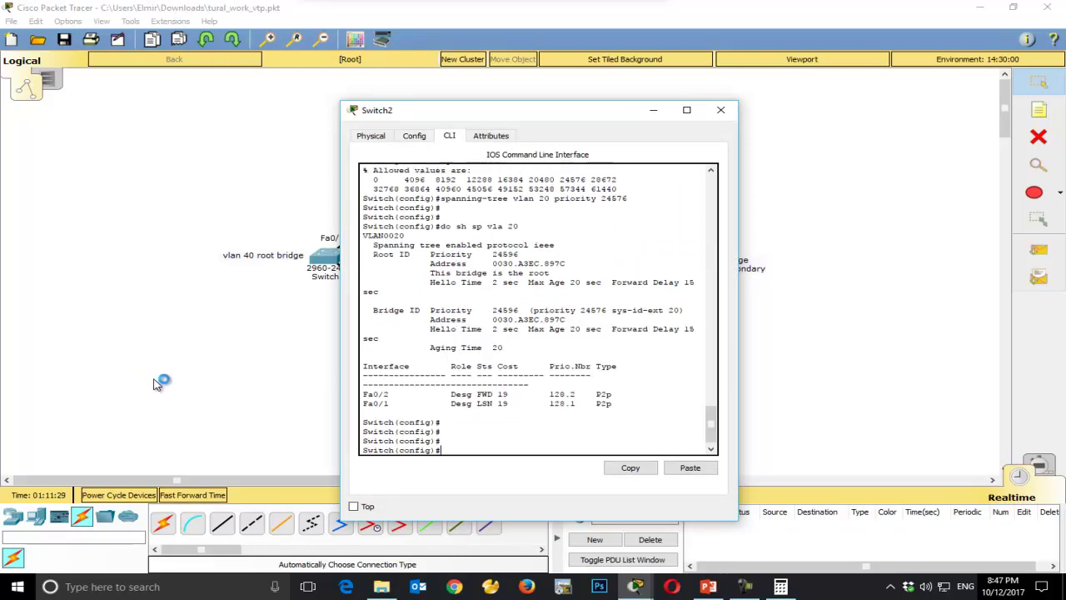
key(ctrl+z)
key(ctrl+z)
key(Return)
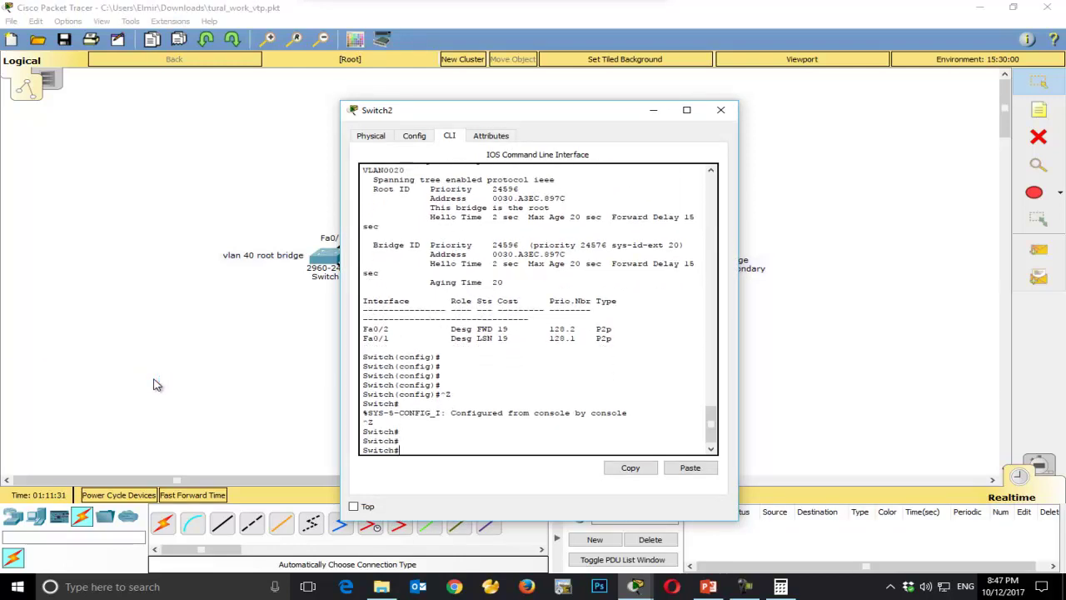
- Run "sh spanning-tree vlan 20" on Switch2 and compare the status of Fa0/1 with the earlier output
text(sh)
drag(450, 334, 460, 333)
drag(476, 338, 533, 375)
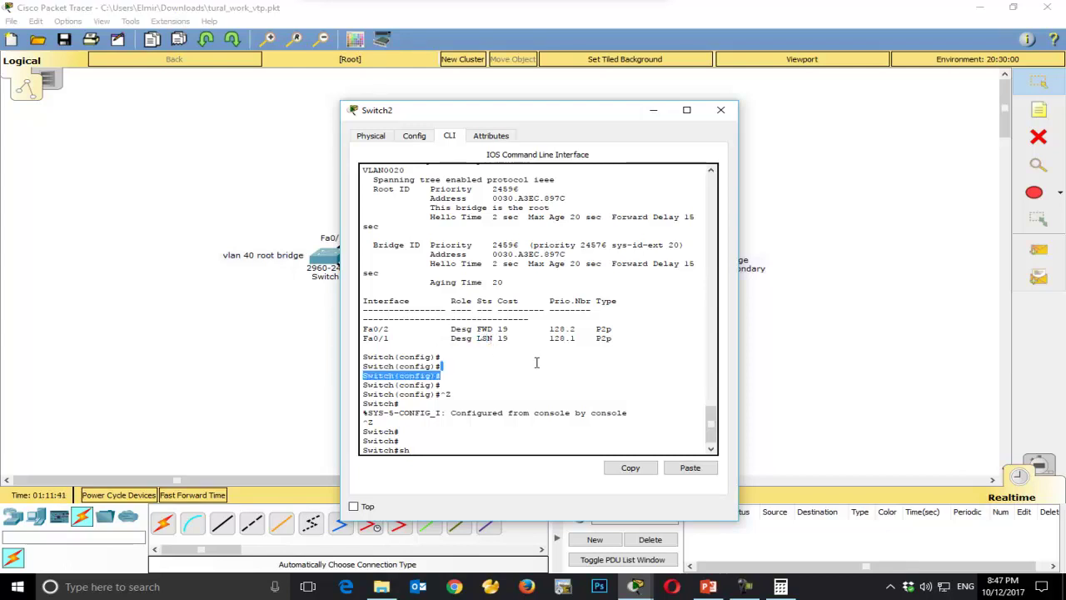
text(sp)
key(Tab)
text(vl)
key(Tab)
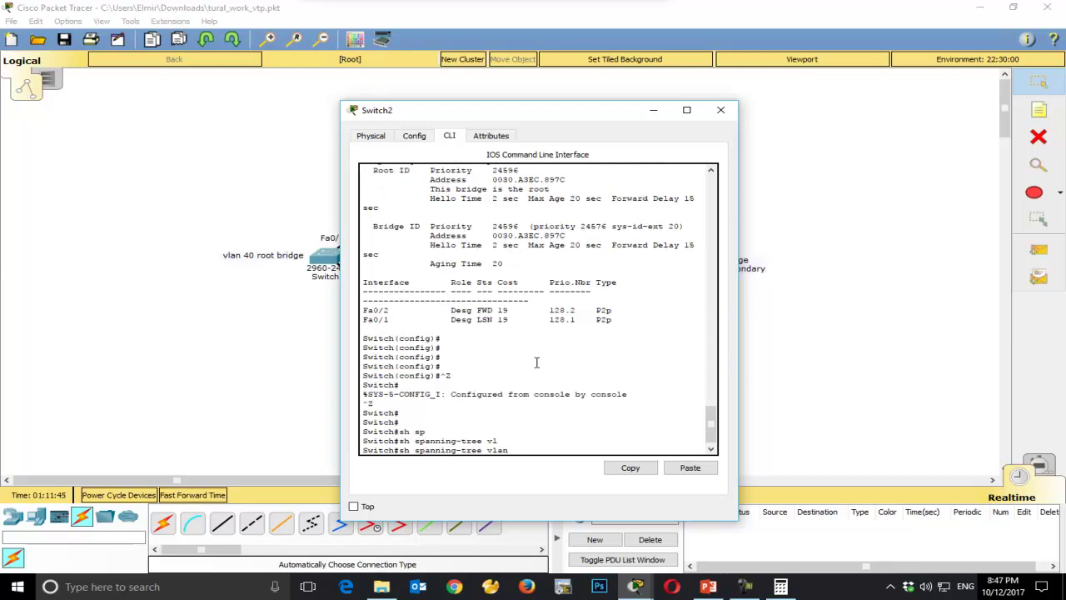
text(20)
key(Return)
drag(477, 432, 497, 432)
scroll(497, 432, up, 3)
drag(477, 203, 498, 206)
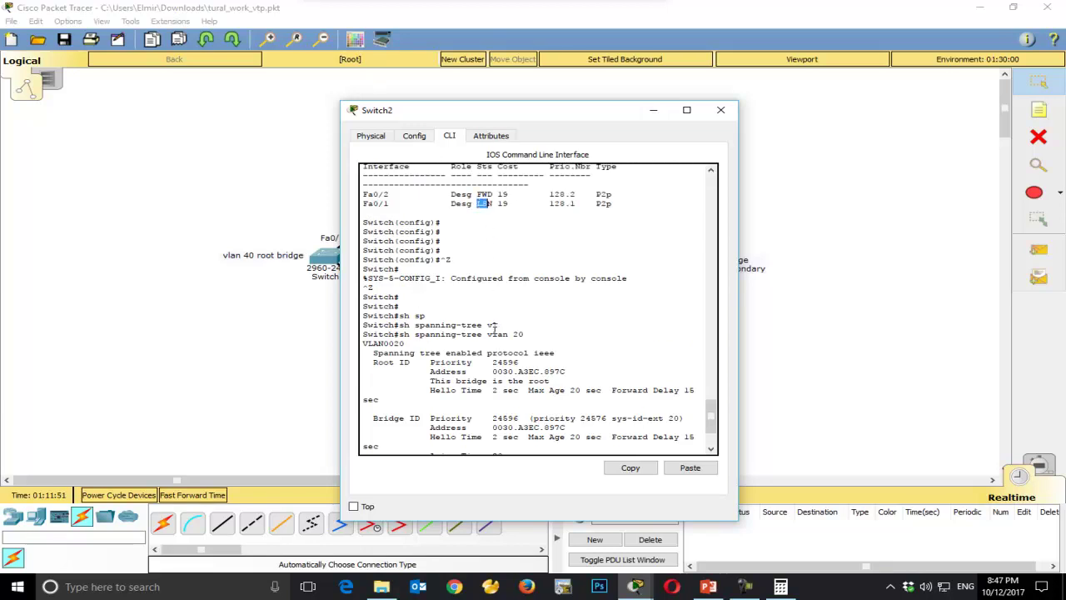
scroll(478, 317, down, 3)
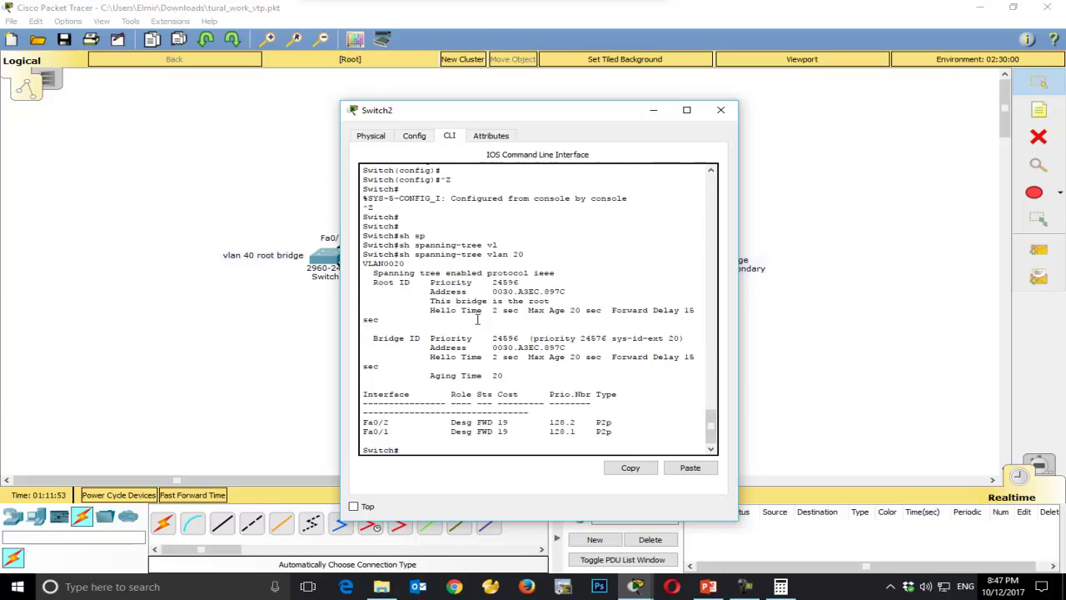
- Move Switch2's window off the topology, open Switch3's command line and leave interface configuration mode
drag(451, 113, 612, 370)
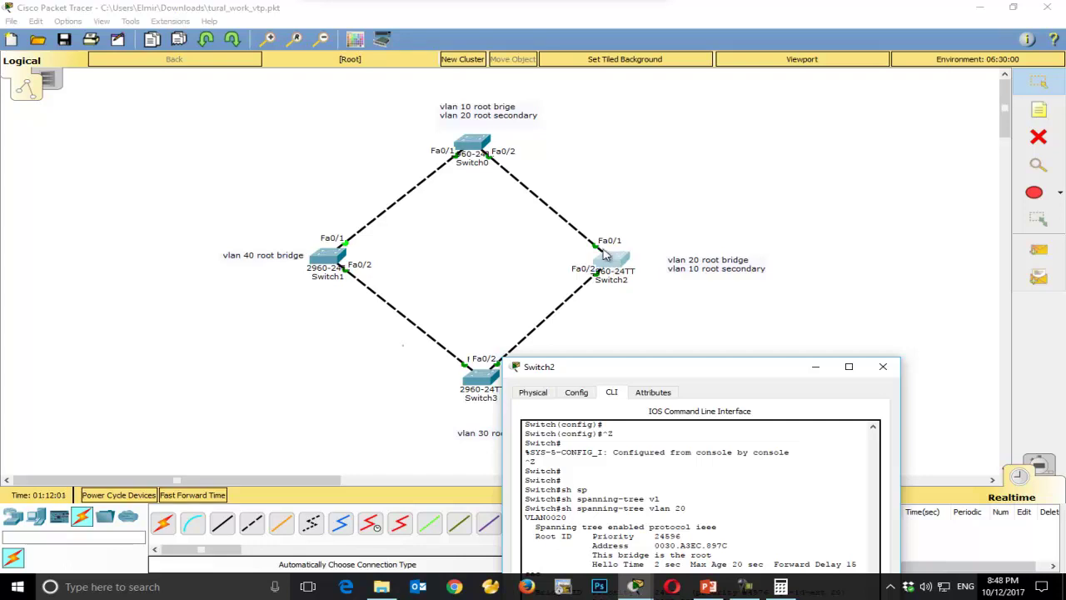
drag(661, 376, 738, 196)
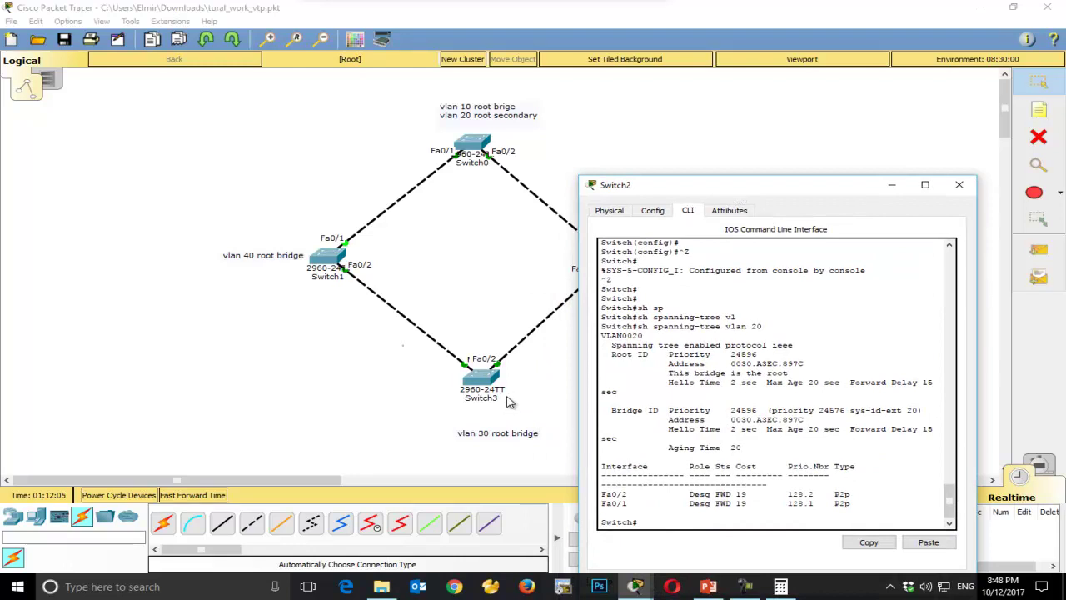
click(496, 376)
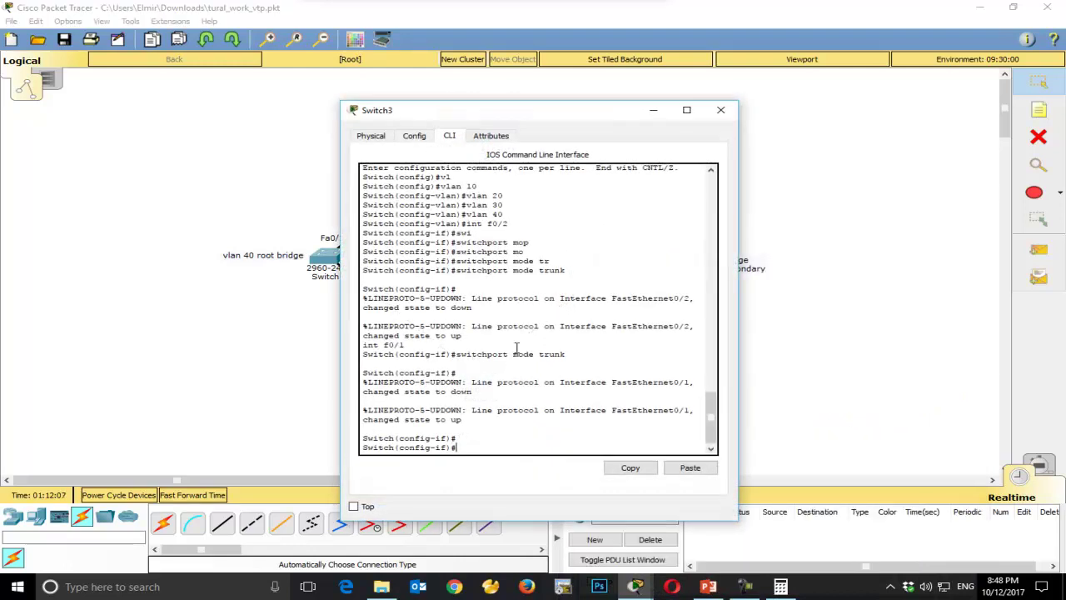
key(ctrl+z)
key(Return)
- Run "show spanning-tree vlan 10" on Switch3 and examine the role and status of Fa0/1
text(s)
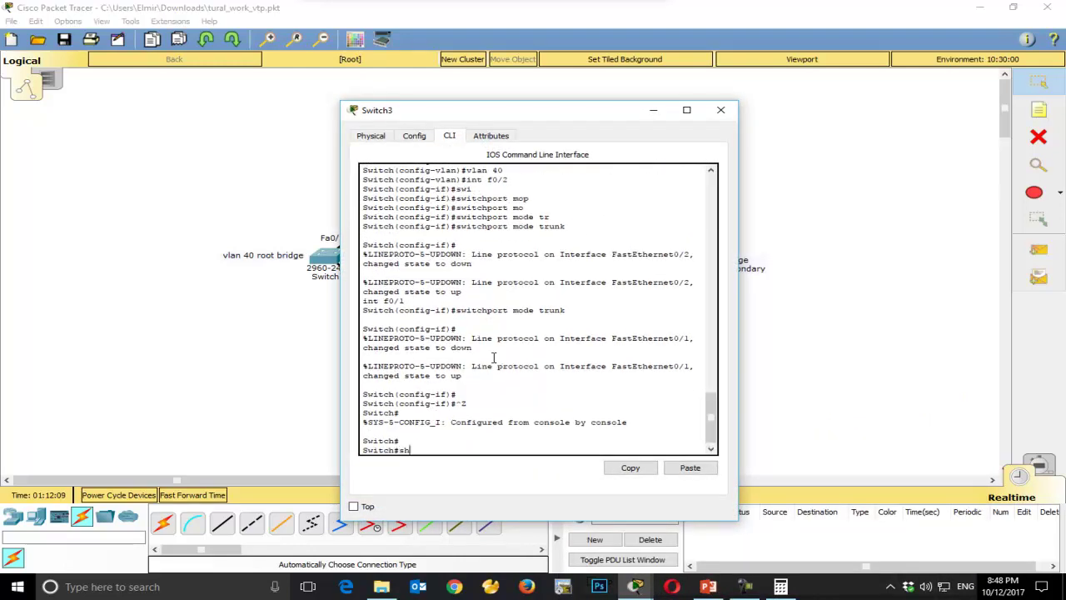
text(h)
key(Tab)
text(sp)
key(Tab)
text(v1;)
key(Tab)
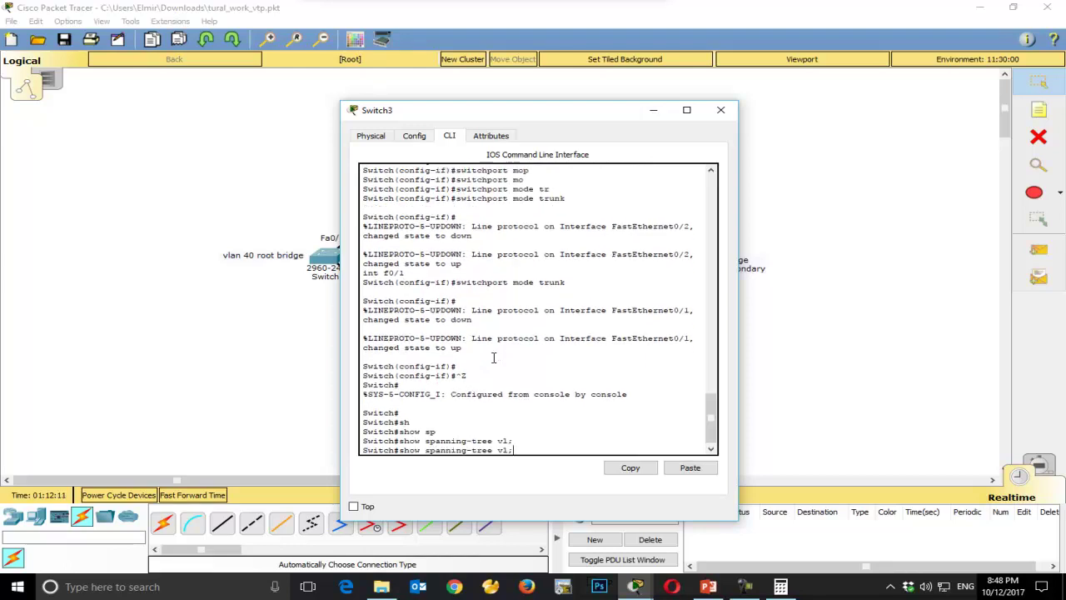
key(BackSpace)
key(Tab)
text(10)
key(Return)
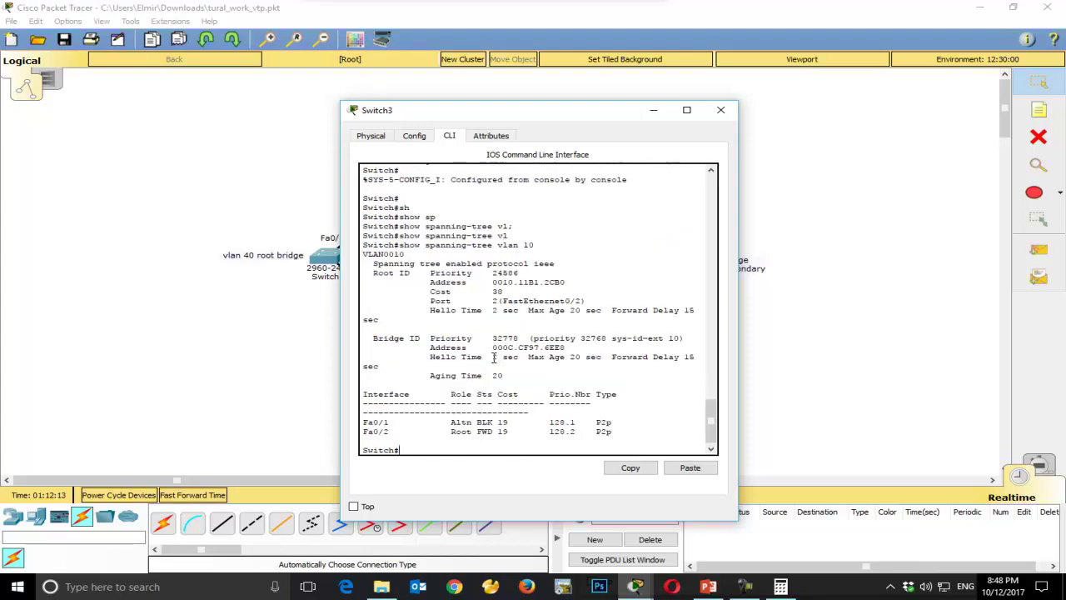
drag(490, 422, 363, 423)
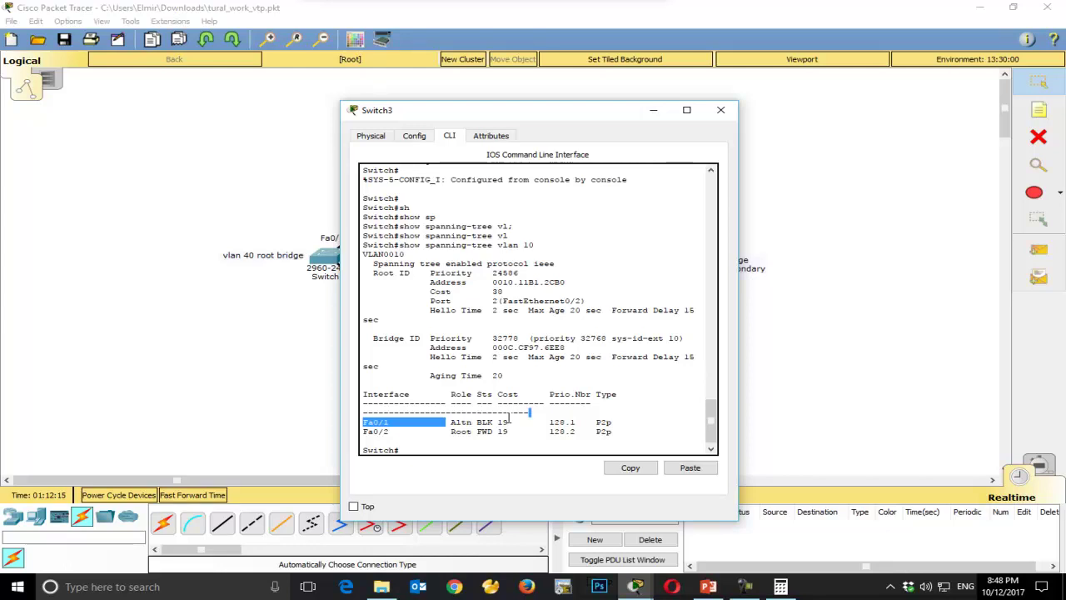
drag(448, 423, 512, 423)
- Place Switch3 between Switch1 and Switch2 in the topology and keep its command line window beside the diagram
drag(480, 116, 791, 317)
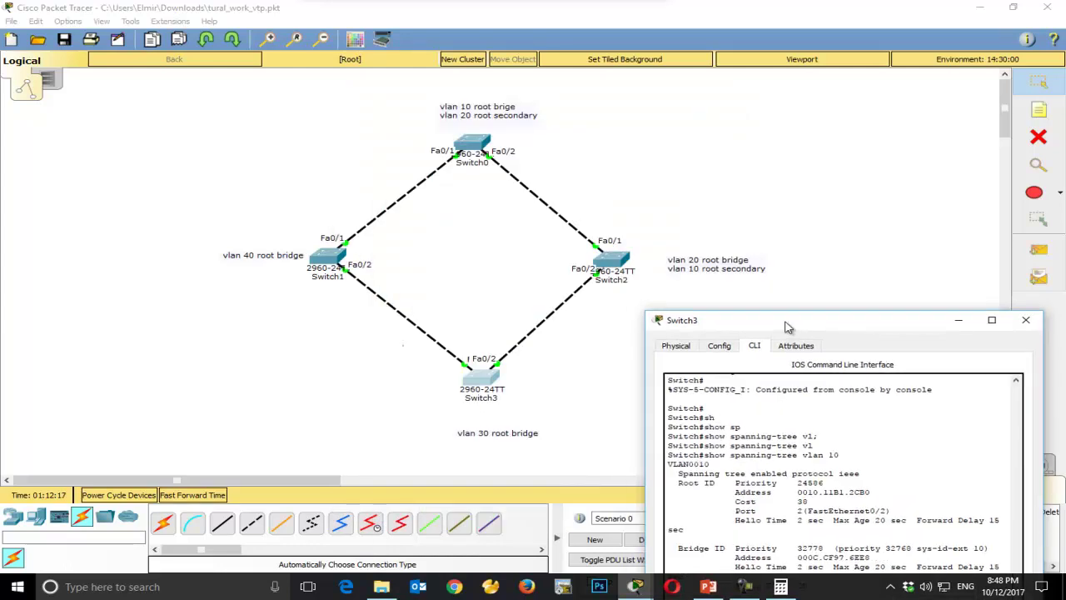
click(485, 366)
drag(485, 367, 483, 241)
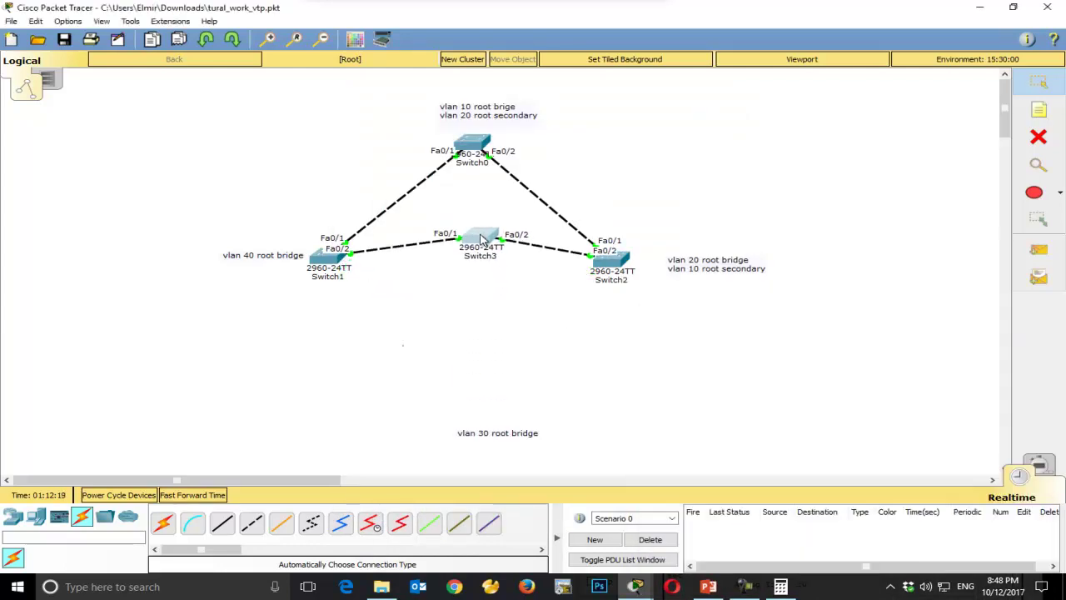
click(478, 250)
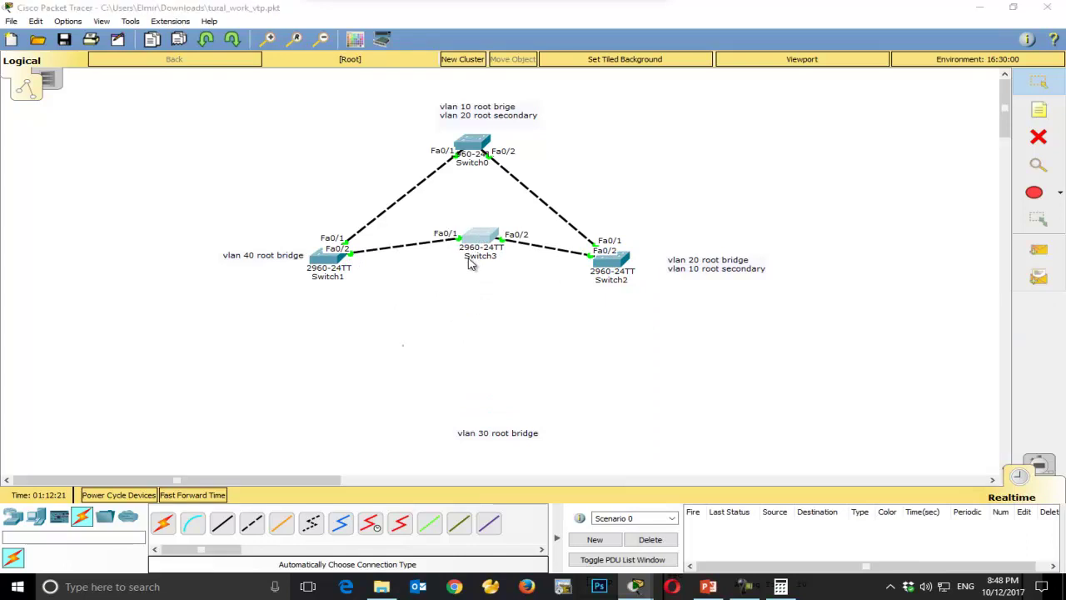
drag(763, 322, 783, 152)
- Compare the VLAN 10 roles and statuses of Fa0/1 and Fa0/2 in Switch3's output with the topology links
drag(773, 461, 837, 461)
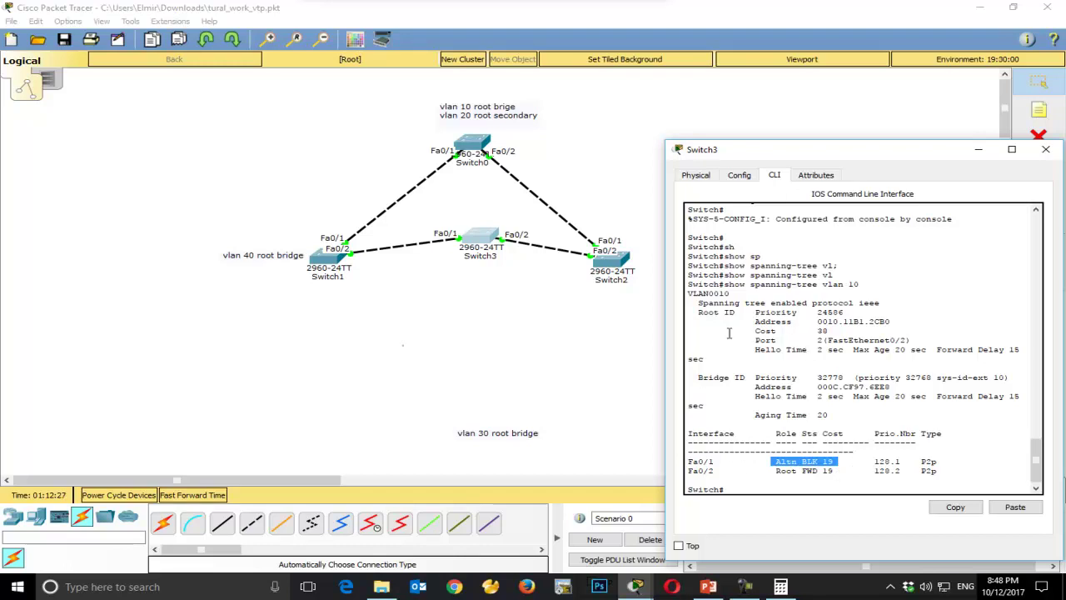
drag(729, 293, 806, 284)
click(858, 284)
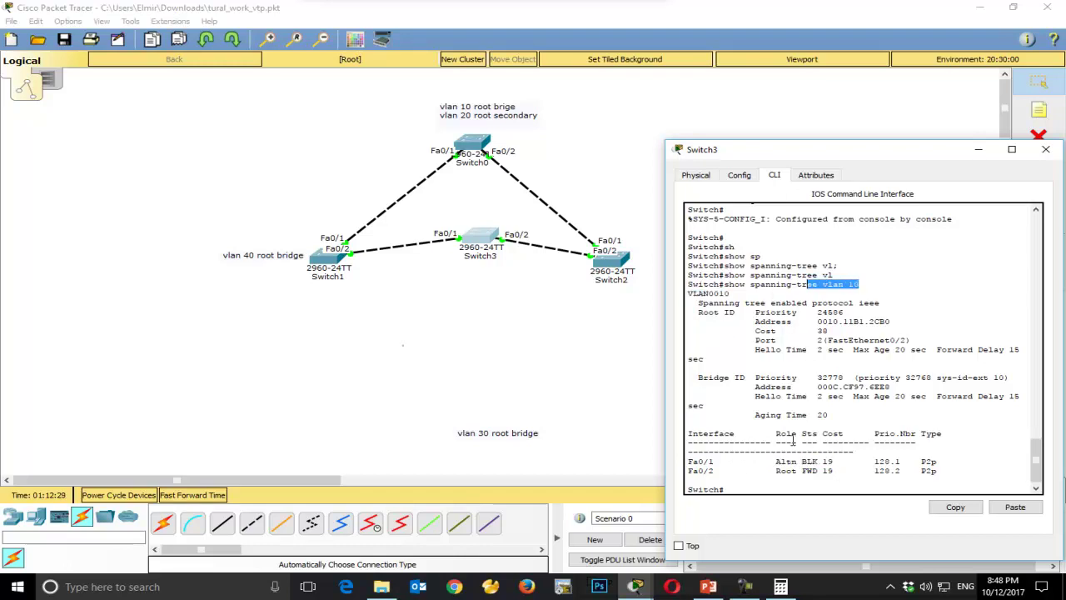
drag(774, 461, 840, 460)
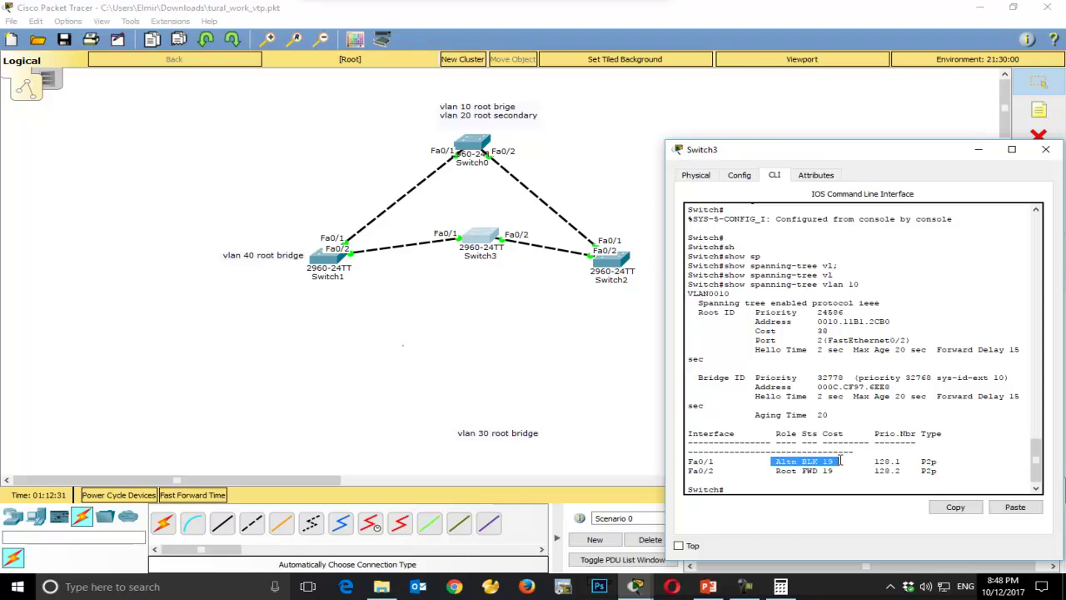
drag(938, 471, 737, 469)
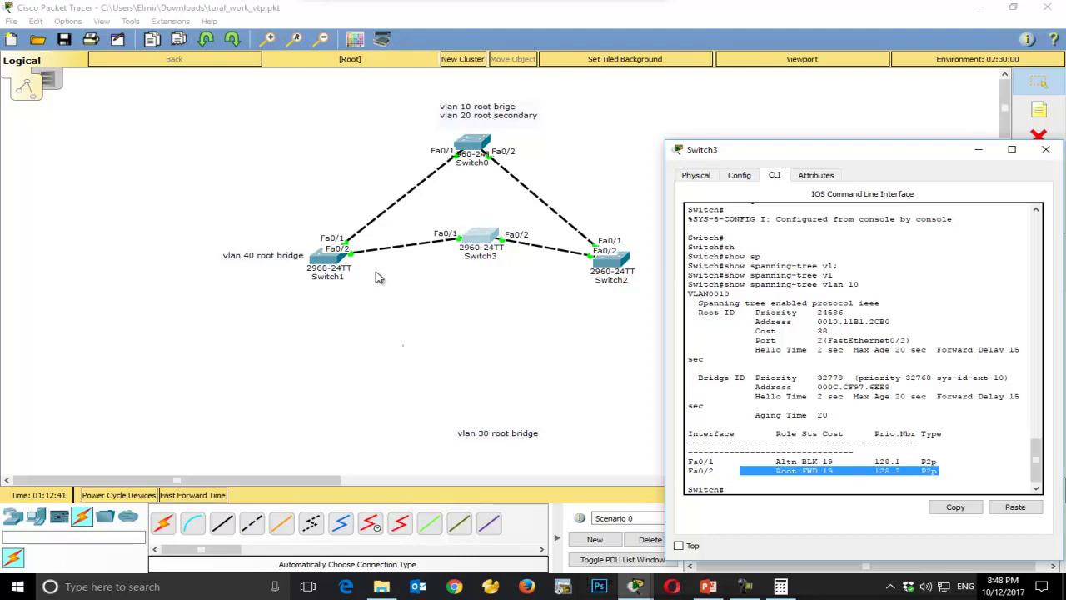
- Move Switch3 back below the other switches, above the "vlan 30 root bridge" label, to restore the ring layout
click(580, 350)
drag(482, 247, 493, 368)
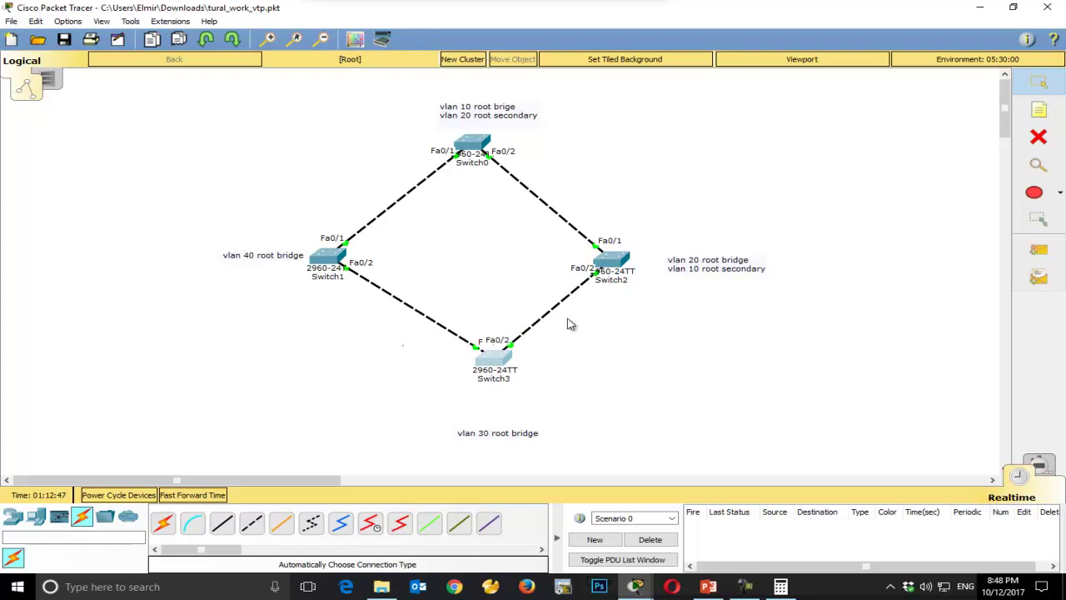
- Delete the link between Switch2 and Switch3 and reconnect the two switches with an automatically chosen connection
click(1027, 135)
click(588, 305)
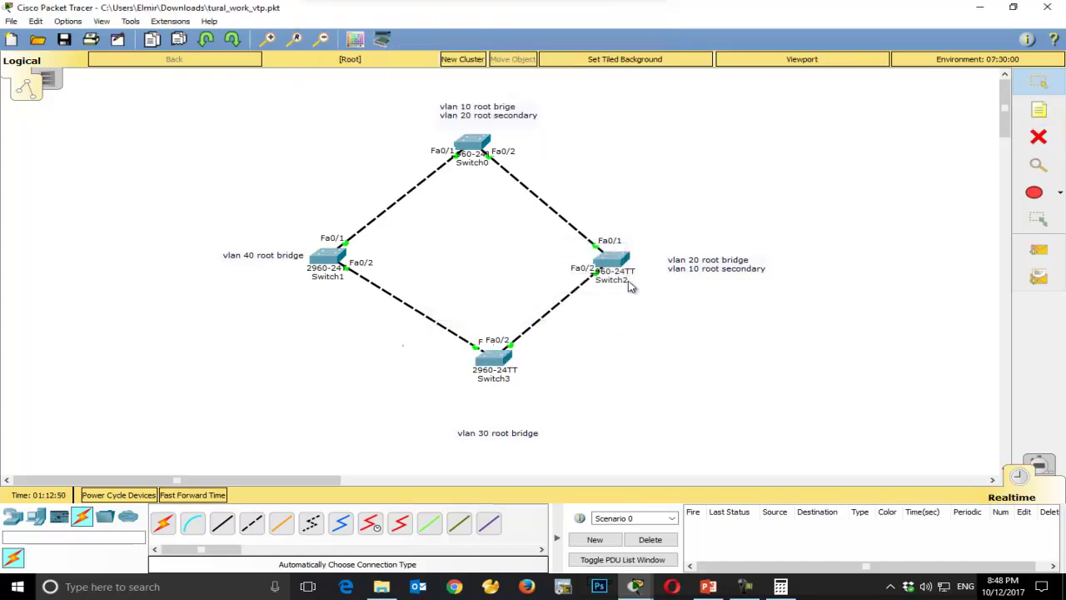
click(1032, 134)
click(553, 307)
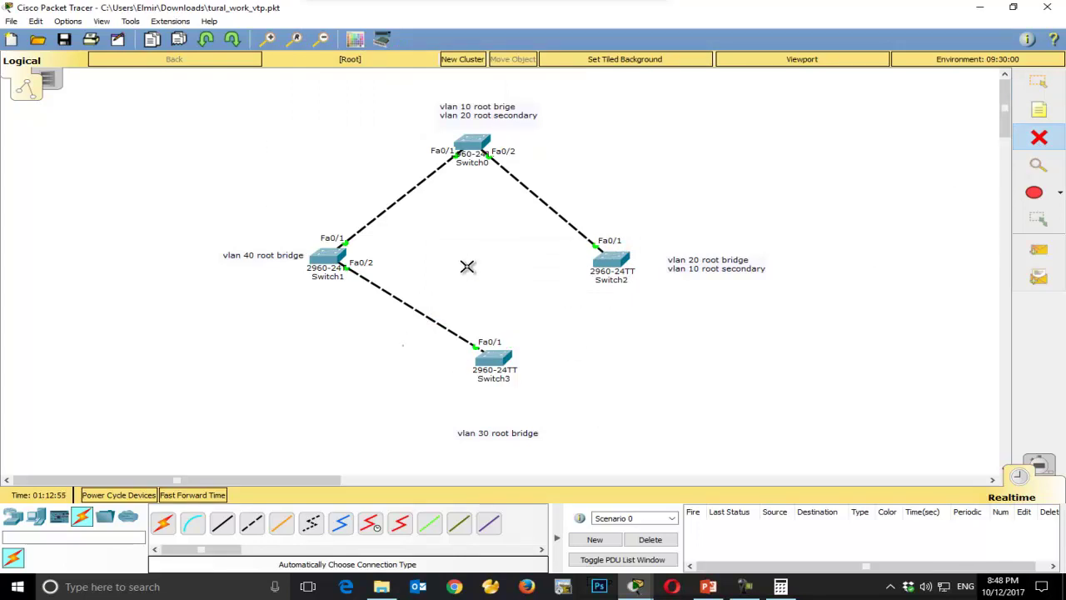
click(163, 524)
click(502, 356)
click(610, 261)
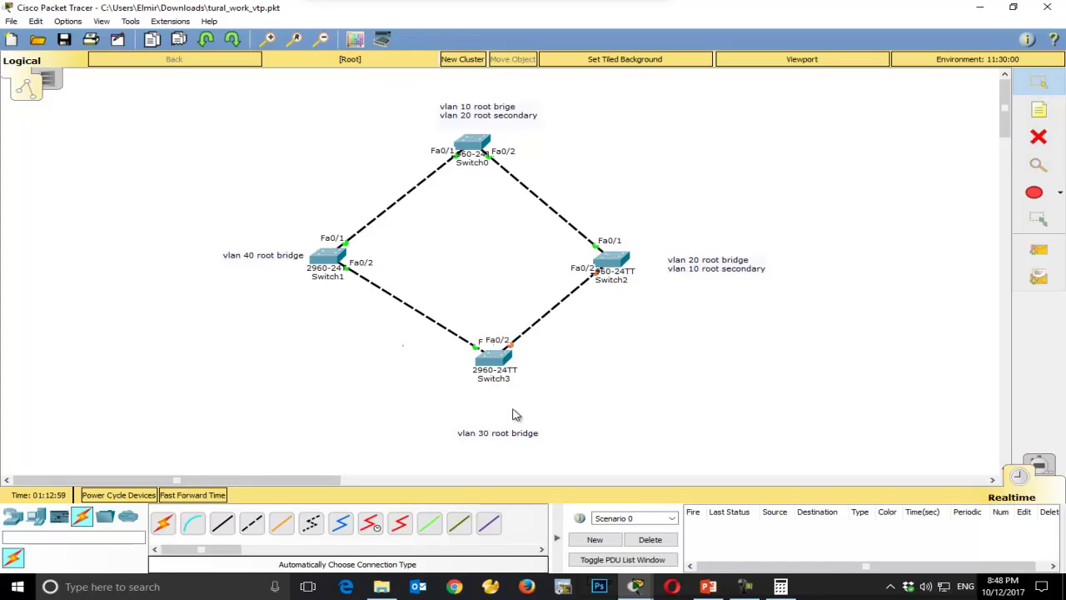